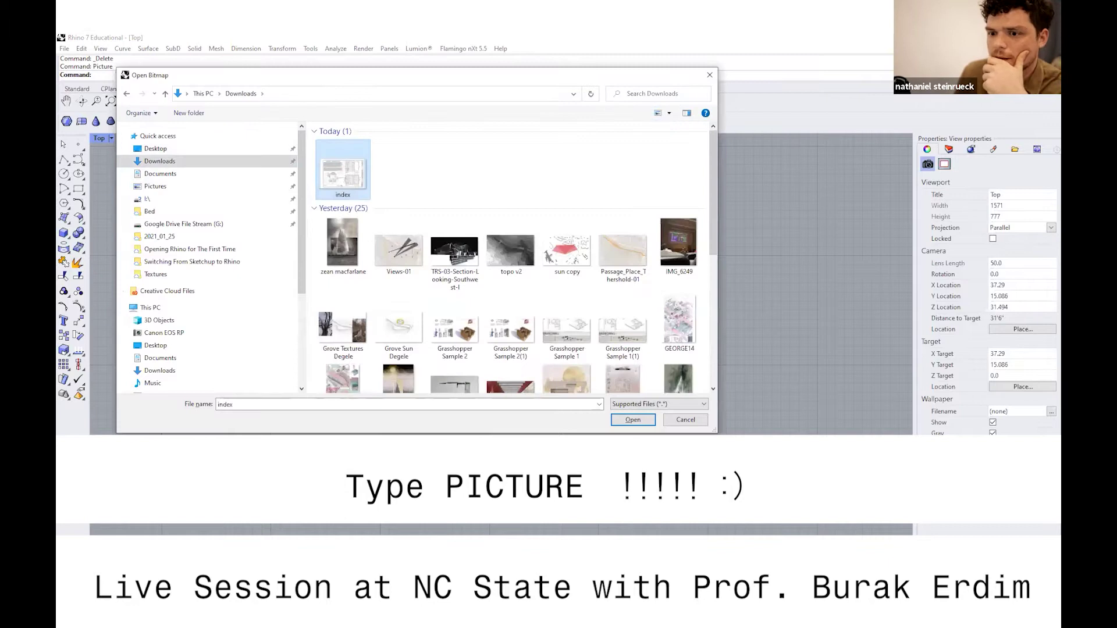
# Place the index drawing sheet as a picture in the Top viewport, then show the File menu's import options
pyautogui.click(634, 420)
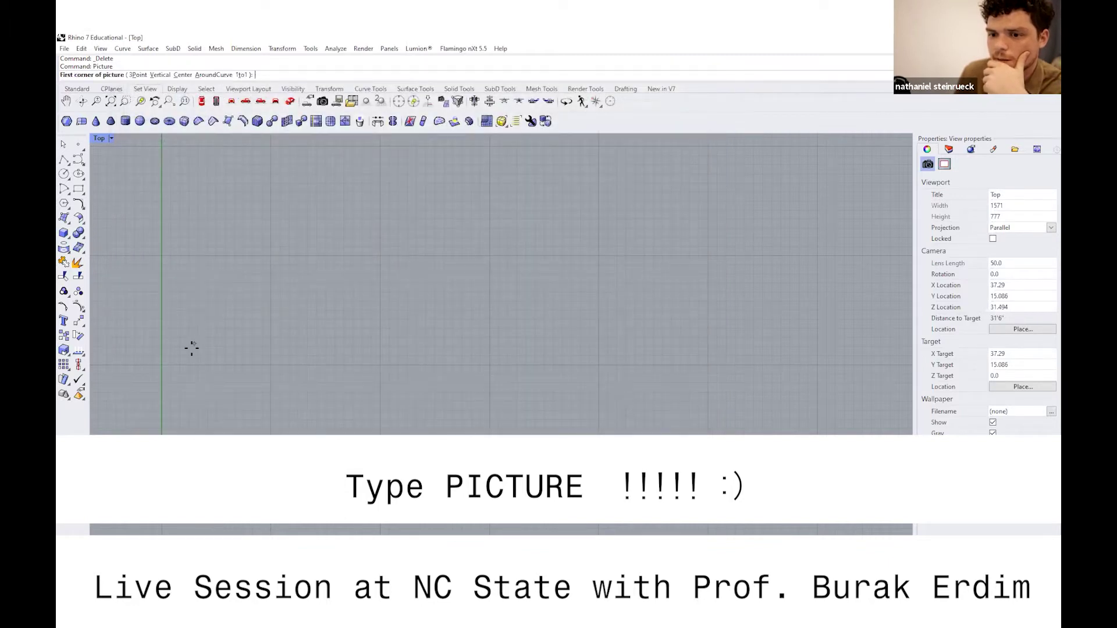
pyautogui.click(209, 387)
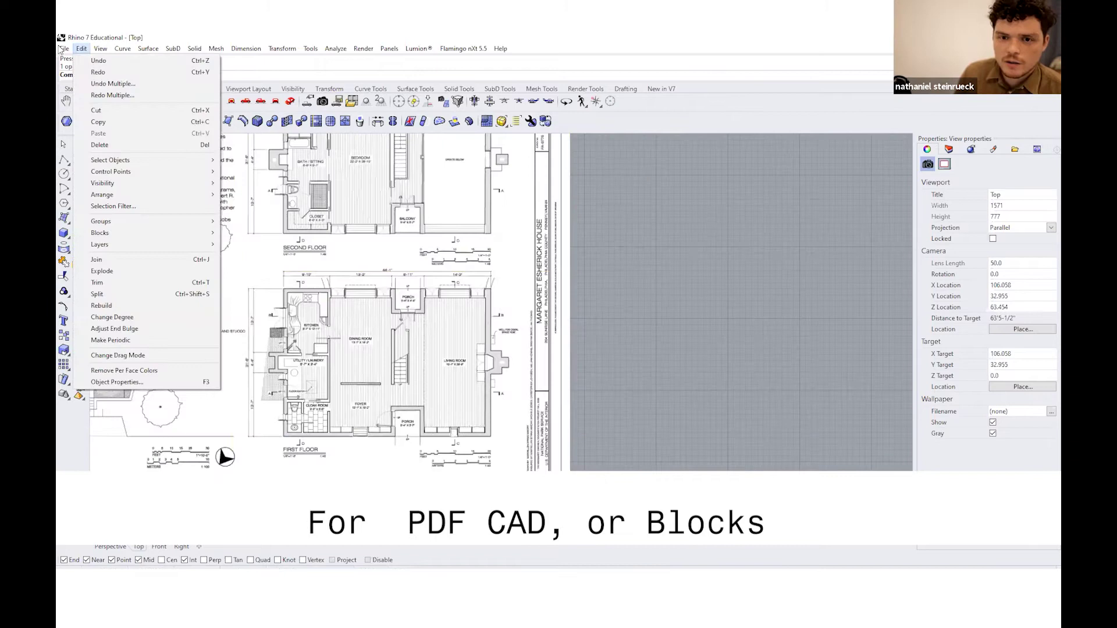
pyautogui.moveTo(64, 49)
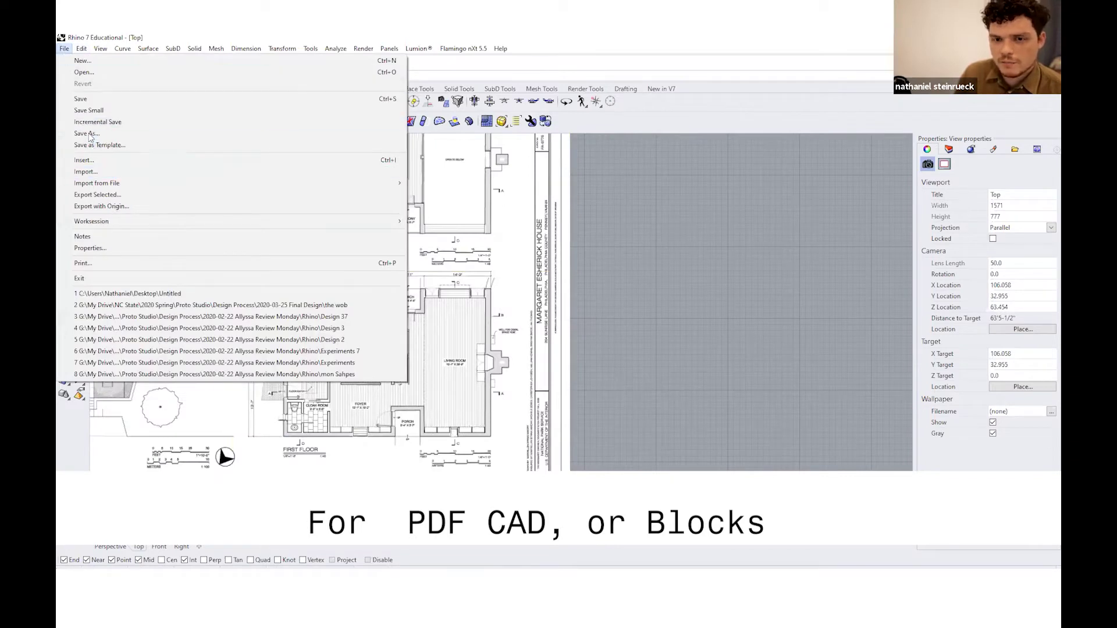
pyautogui.click(66, 49)
pyautogui.click(65, 49)
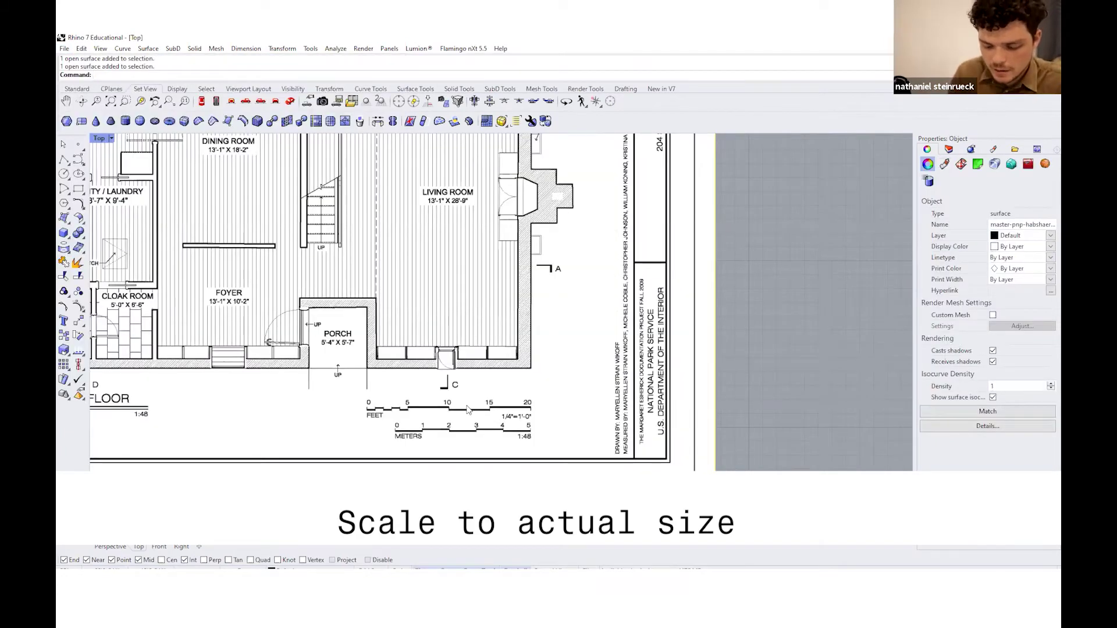
# Start Scale on the plan image and pick trial base and reference points near the scale bar
pyautogui.write('Scale')
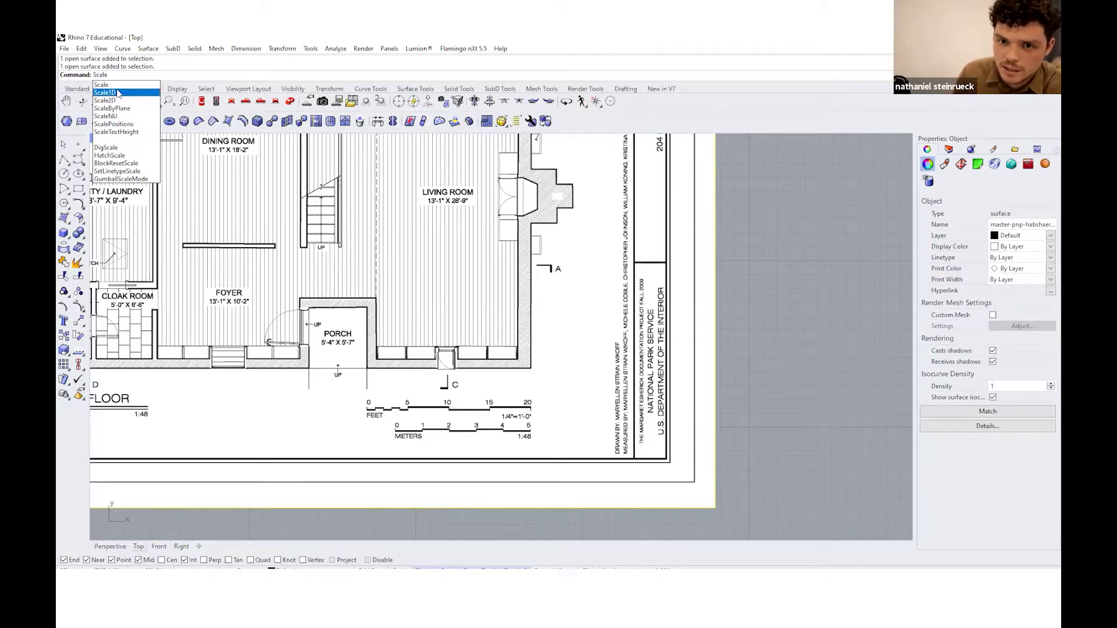
pyautogui.click(117, 93)
pyautogui.scroll(-5, 389, 330)
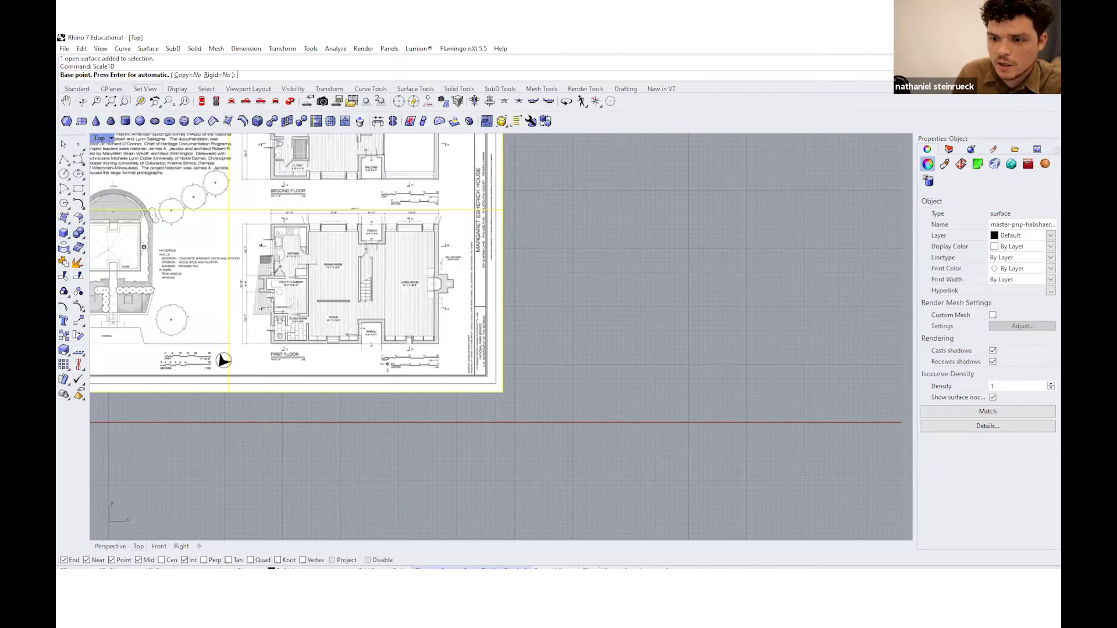
pyautogui.click(386, 364)
pyautogui.scroll(-2, 401, 365)
pyautogui.click(394, 364)
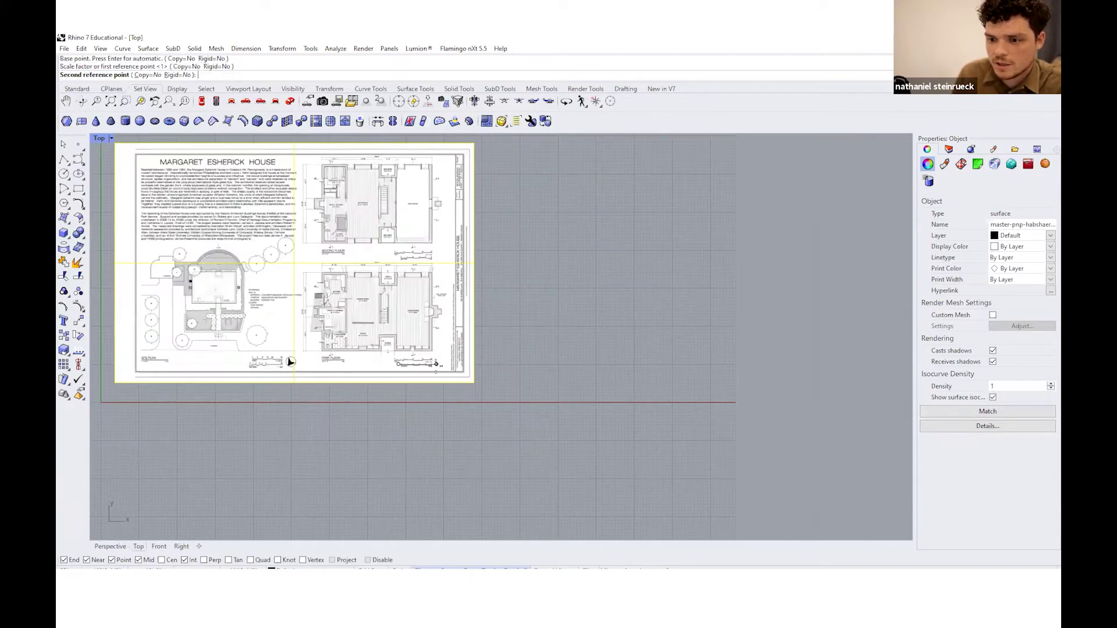
pyautogui.scroll(8, 394, 364)
pyautogui.scroll(-6, 620, 362)
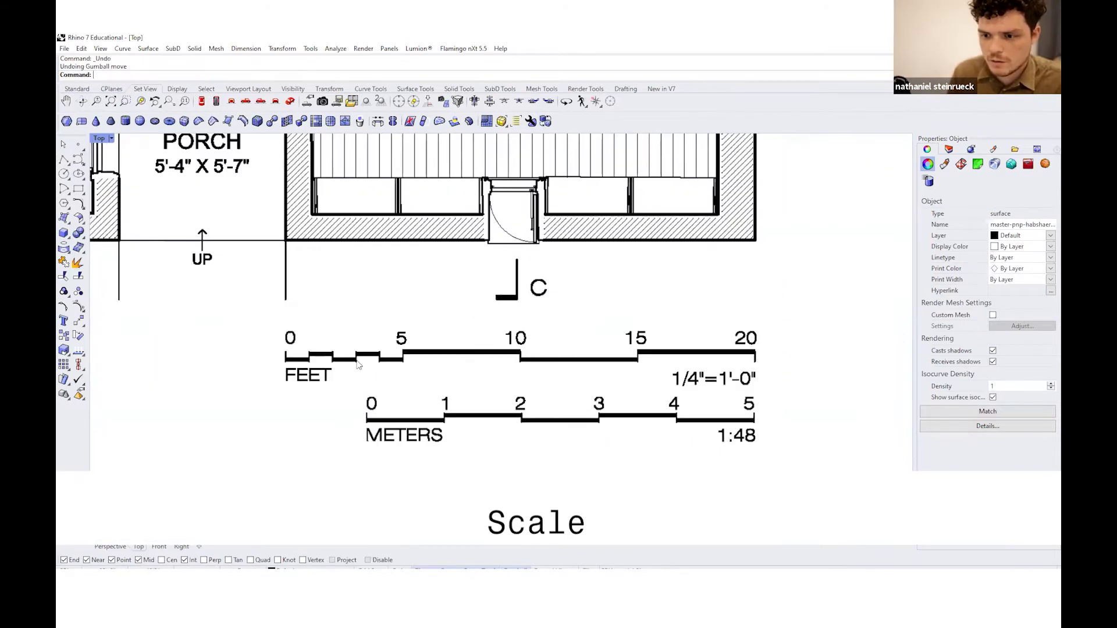
# Scale the image uniformly from the scale bar's 0 to its 10-foot tick, entering 10'
pyautogui.press('Return')
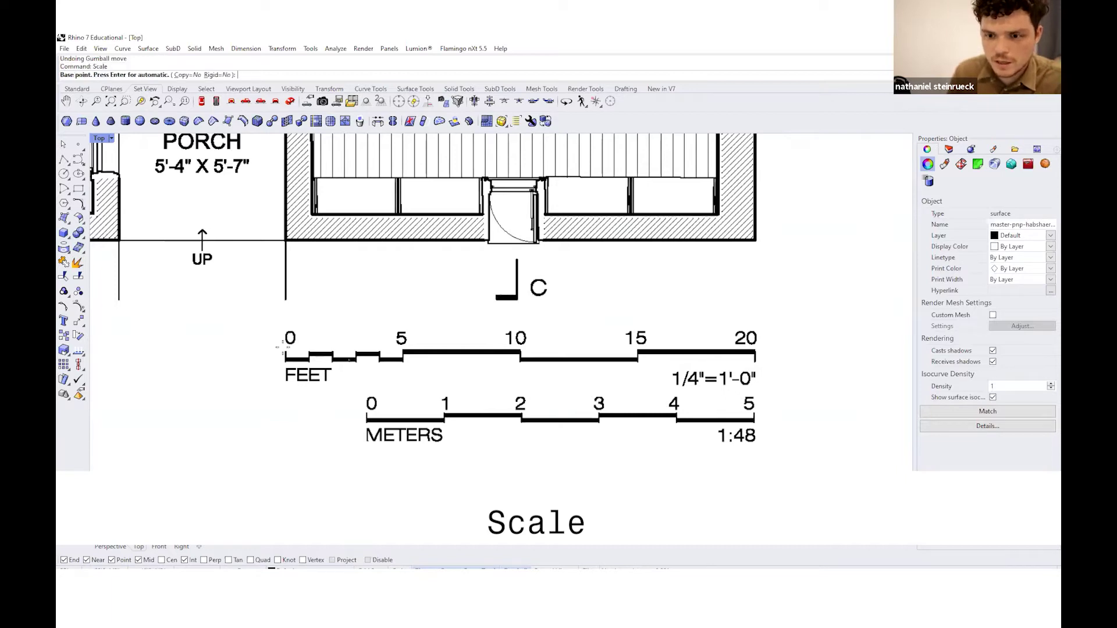
pyautogui.click(285, 352)
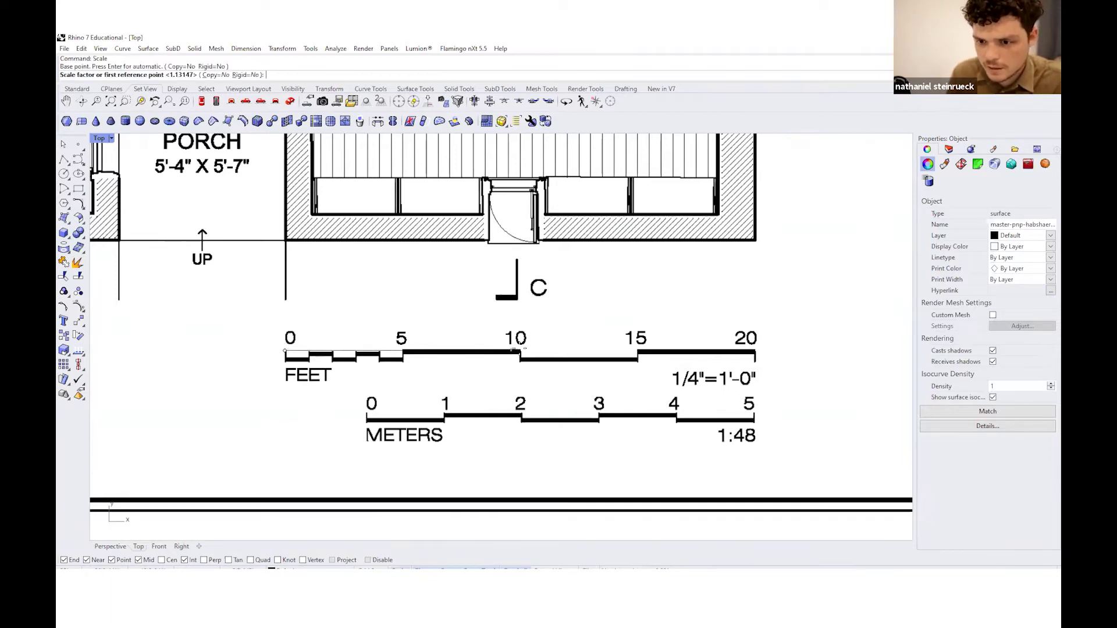
pyautogui.click(520, 351)
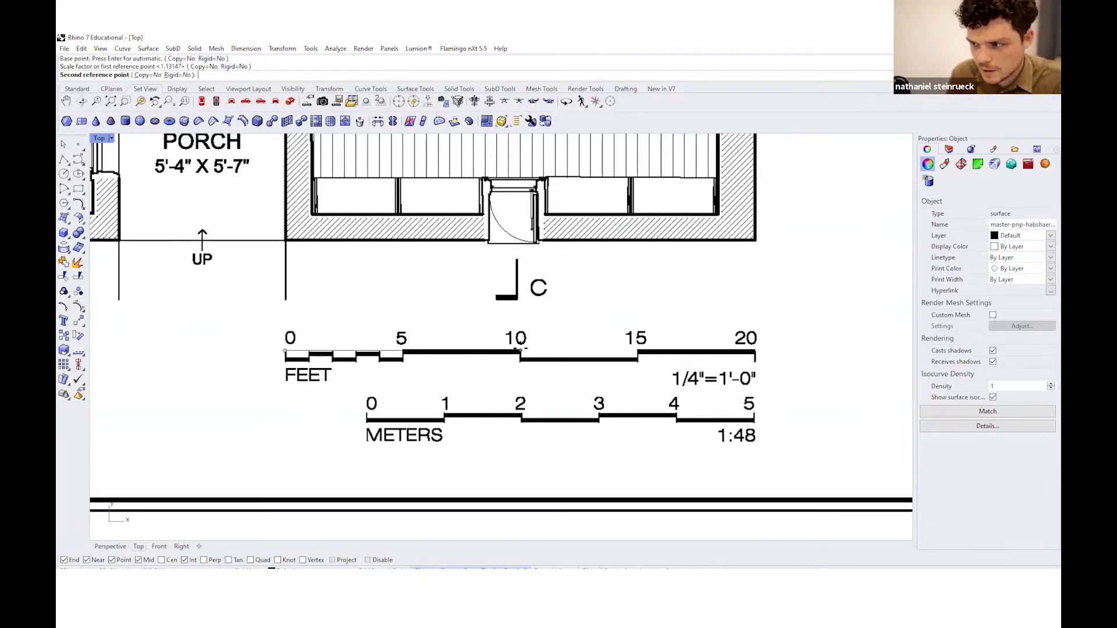
pyautogui.scroll(-5, 519, 350)
pyautogui.scroll(2, 585, 343)
pyautogui.scroll(-5, 585, 344)
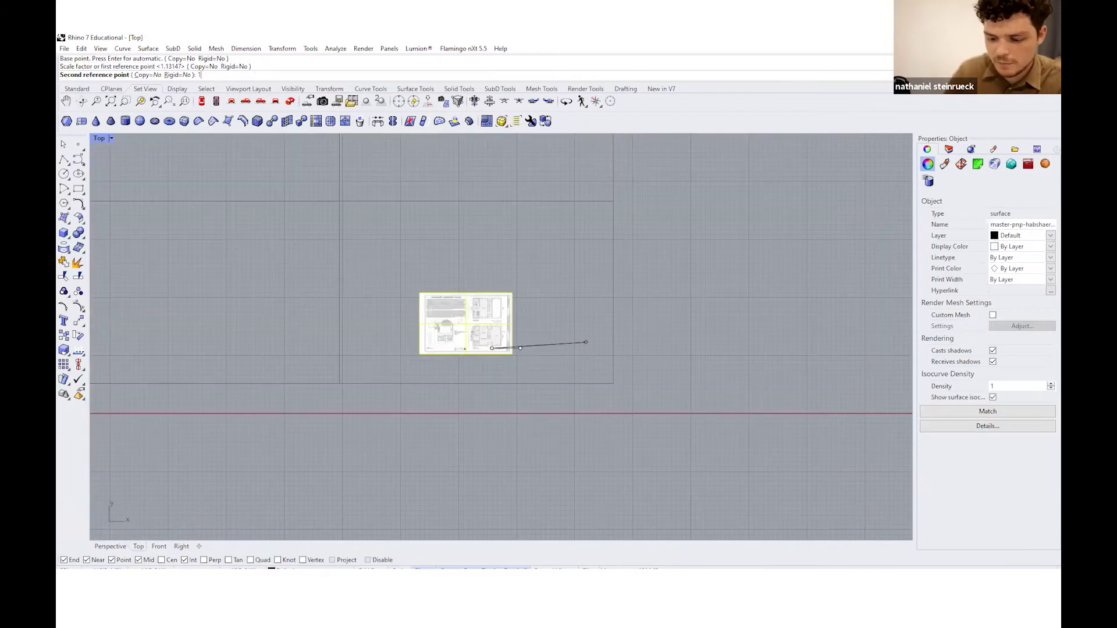
pyautogui.scroll(3, 585, 343)
pyautogui.write('10')
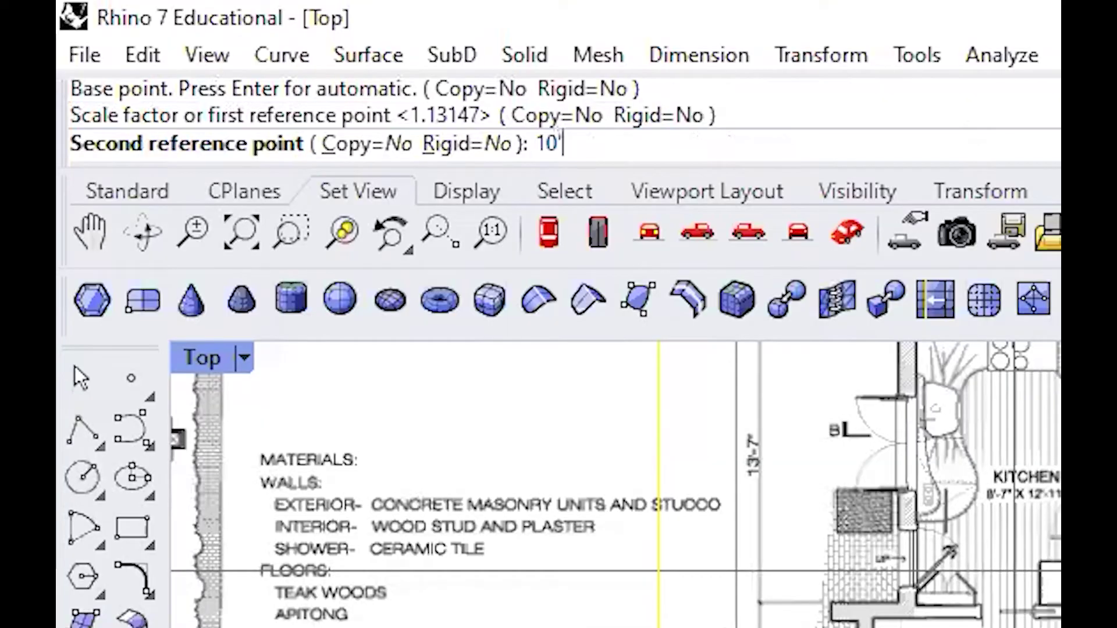
pyautogui.write("'")
pyautogui.press('Return')
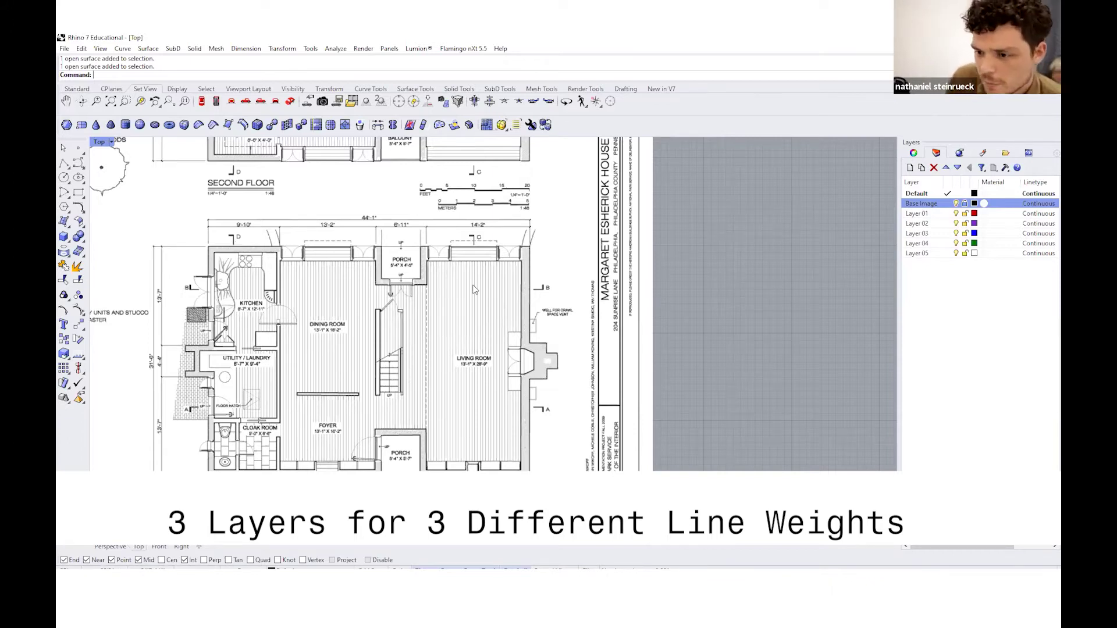
# Set Layer 01 as the current layer in the Layers panel
pyautogui.click(944, 214)
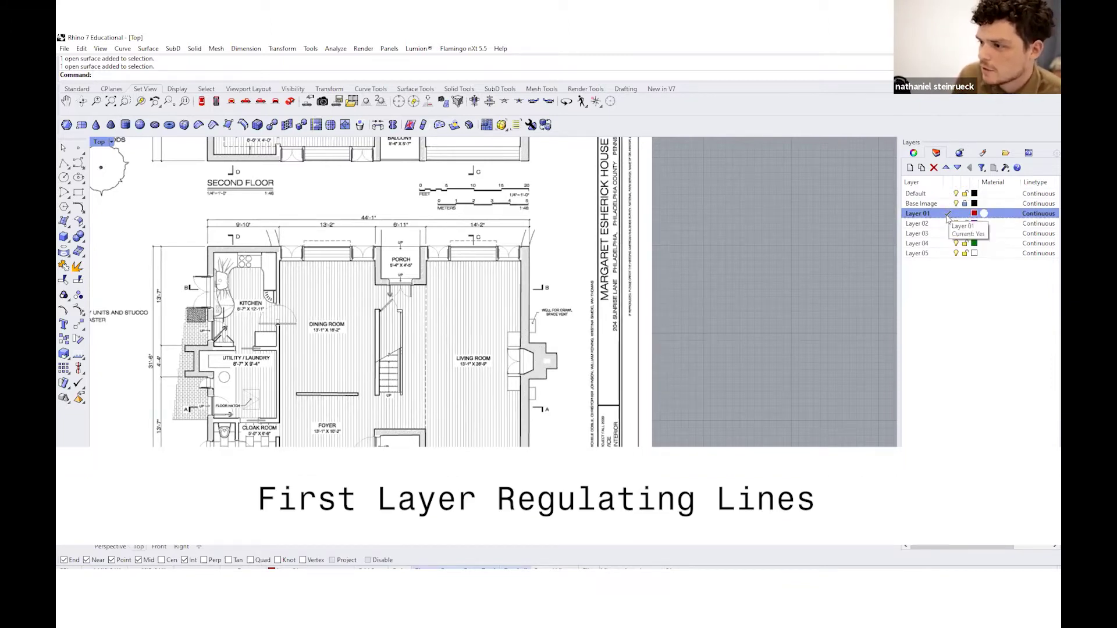
# Switch the current layer in turn through Layers 02, 03, 04 and 05
pyautogui.click(947, 223)
pyautogui.click(948, 233)
pyautogui.click(948, 243)
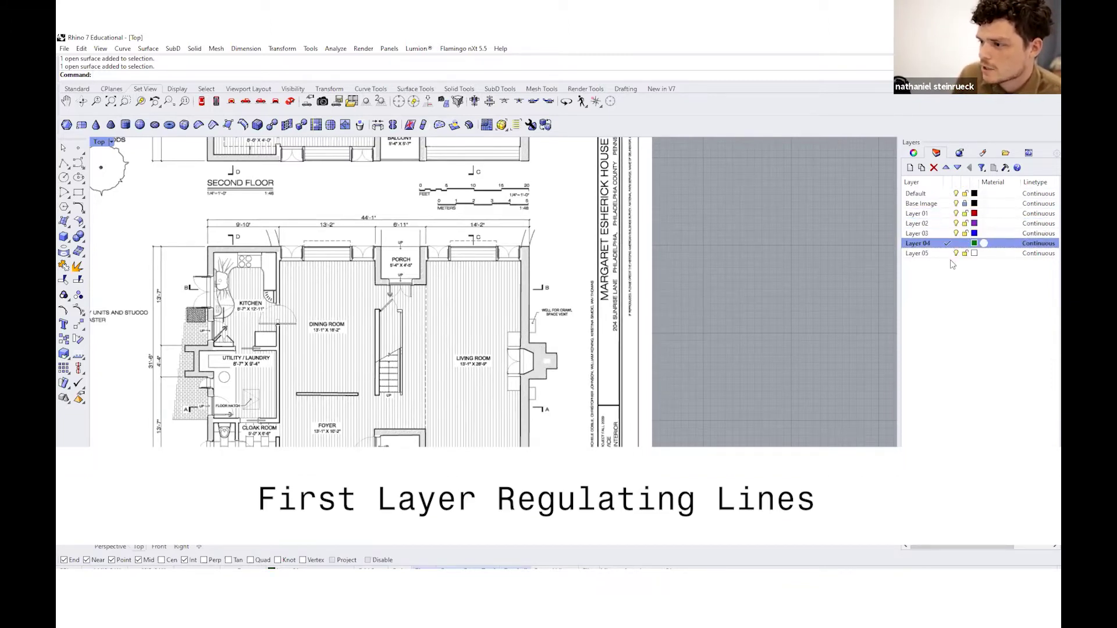
pyautogui.click(948, 253)
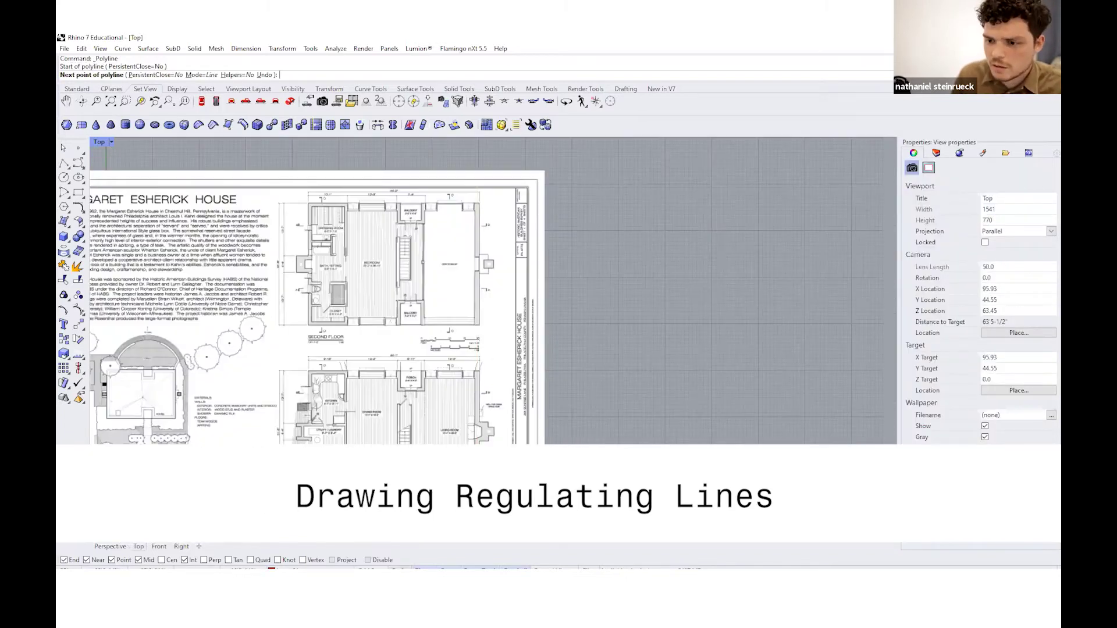
# Move a vertical regulating line onto the front wall, then delete the selected wall line
pyautogui.click(474, 434)
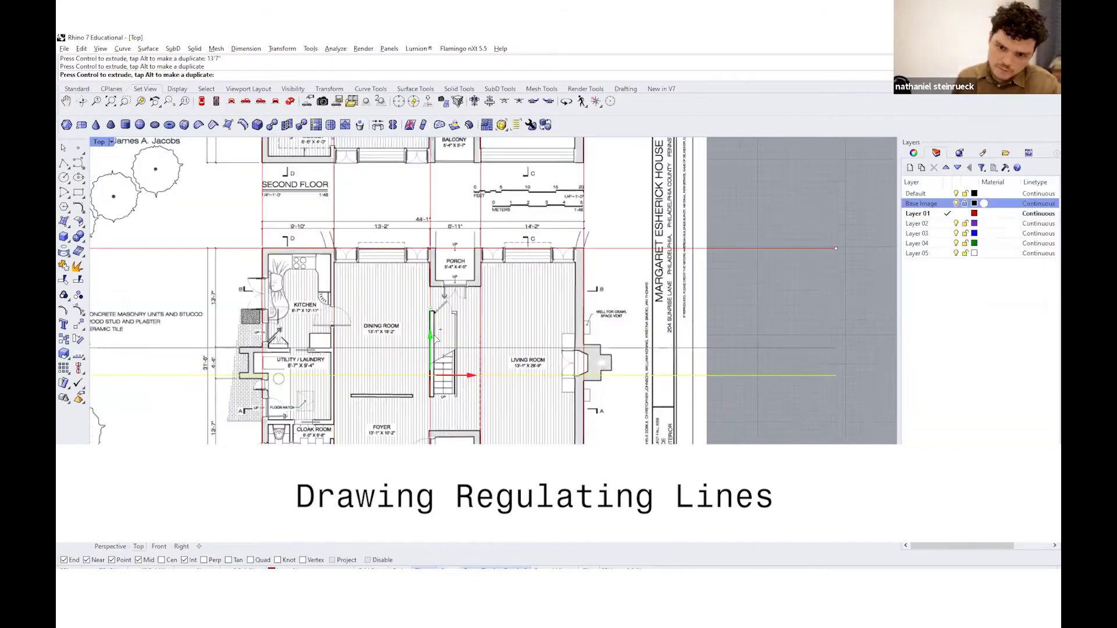
pyautogui.moveTo(437, 339); pyautogui.dragTo(330, 420)
pyautogui.scroll(3, 419, 372)
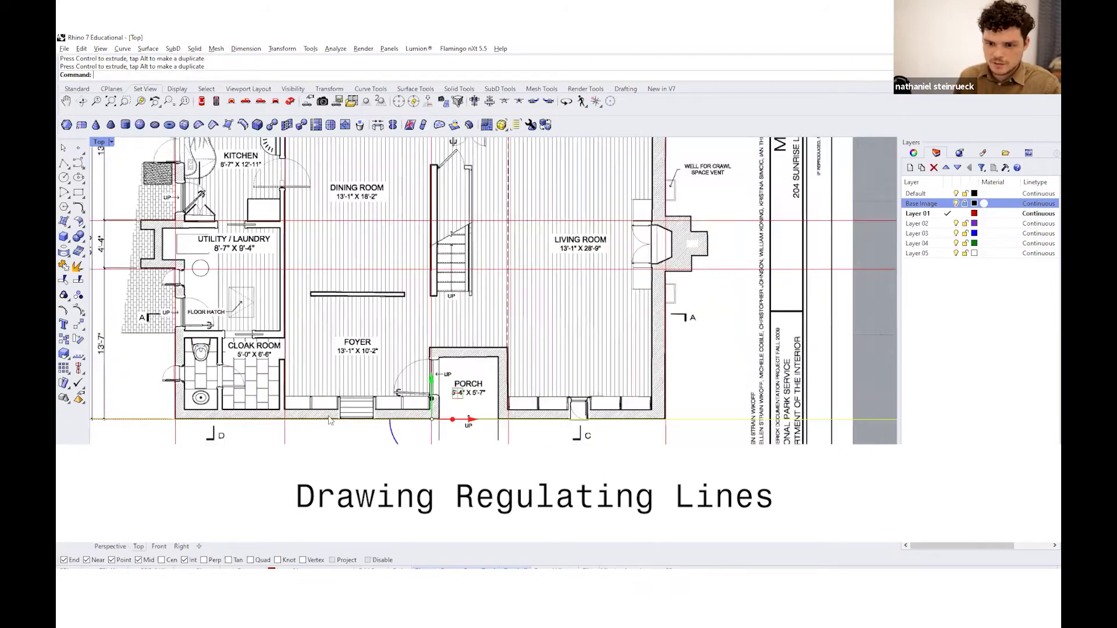
pyautogui.scroll(-3, 329, 420)
pyautogui.press('Delete')
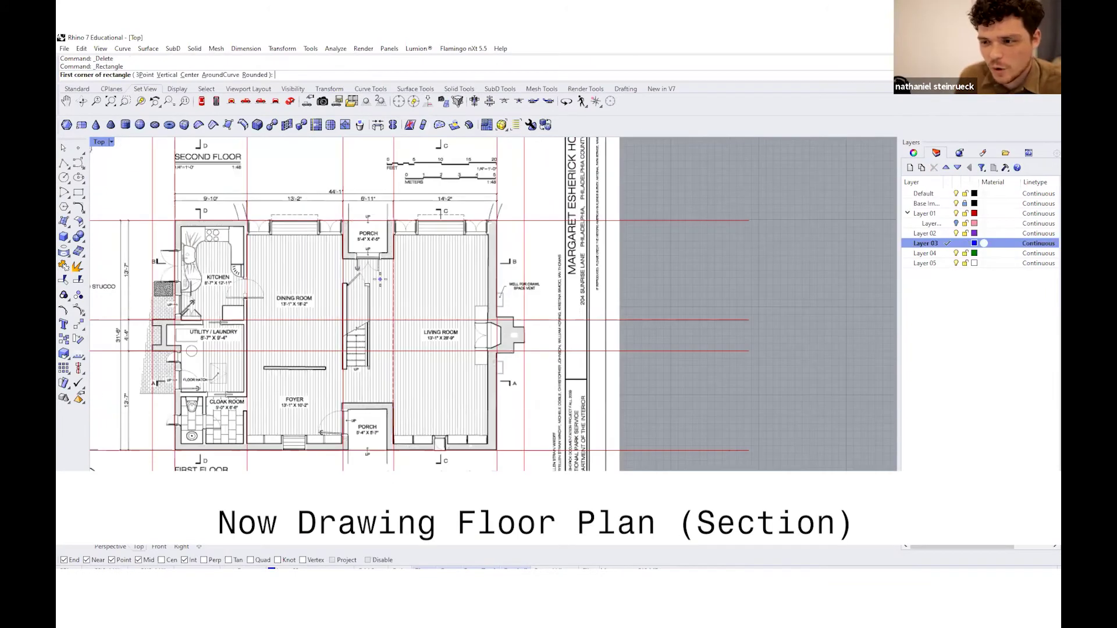
# Draw a rectangle over the outer wall corners and select its outline
pyautogui.click(174, 219)
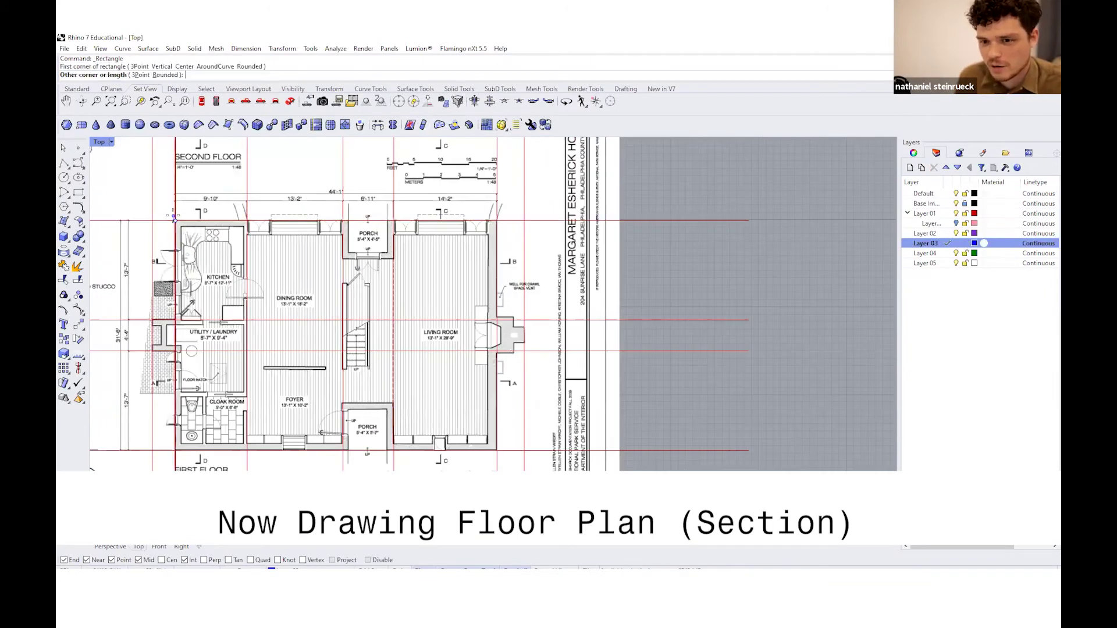
pyautogui.click(497, 447)
pyautogui.click(497, 445)
pyautogui.click(523, 459)
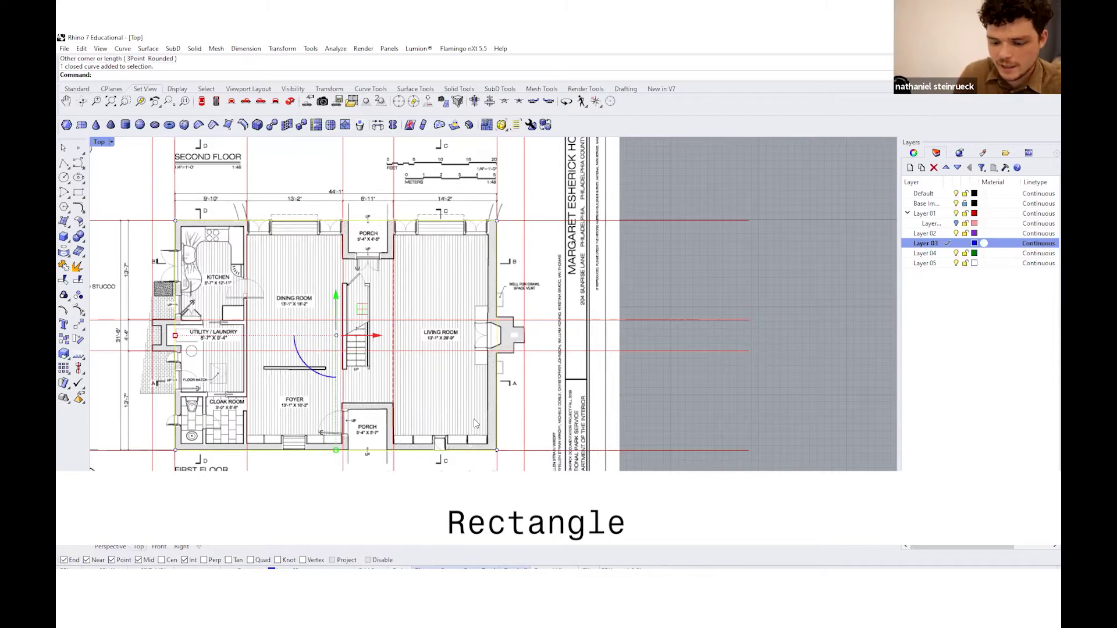
# Offset the wall rectangle inward by 0.75 to give the walls thickness
pyautogui.write('Of')
pyautogui.press('Return')
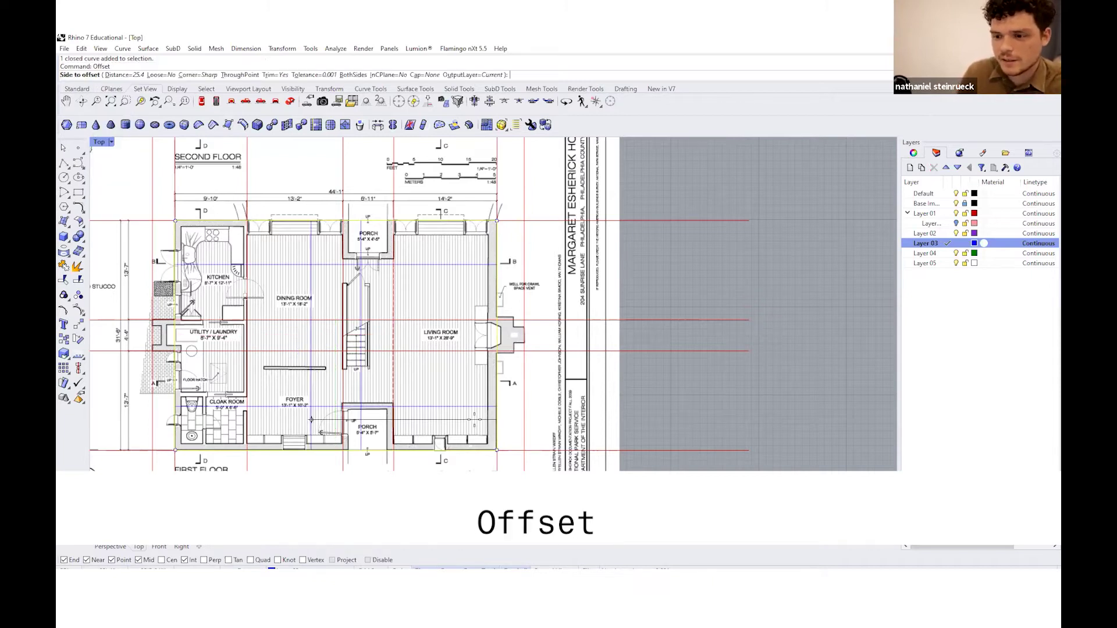
pyautogui.scroll(5, 478, 428)
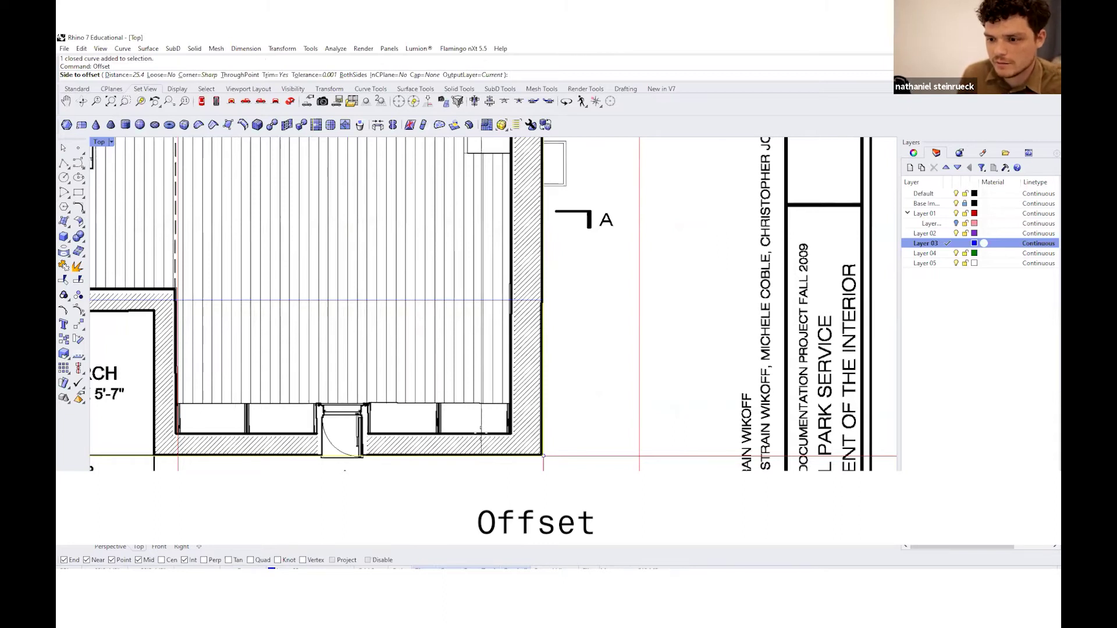
pyautogui.scroll(-5, 480, 430)
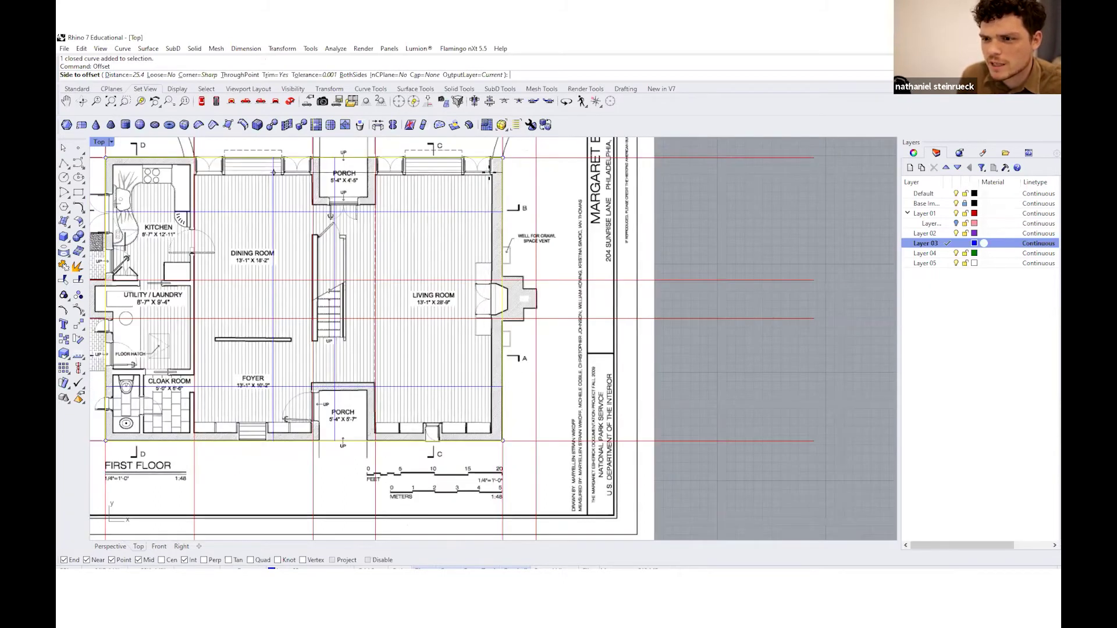
pyautogui.scroll(4, 503, 314)
pyautogui.scroll(-6, 503, 314)
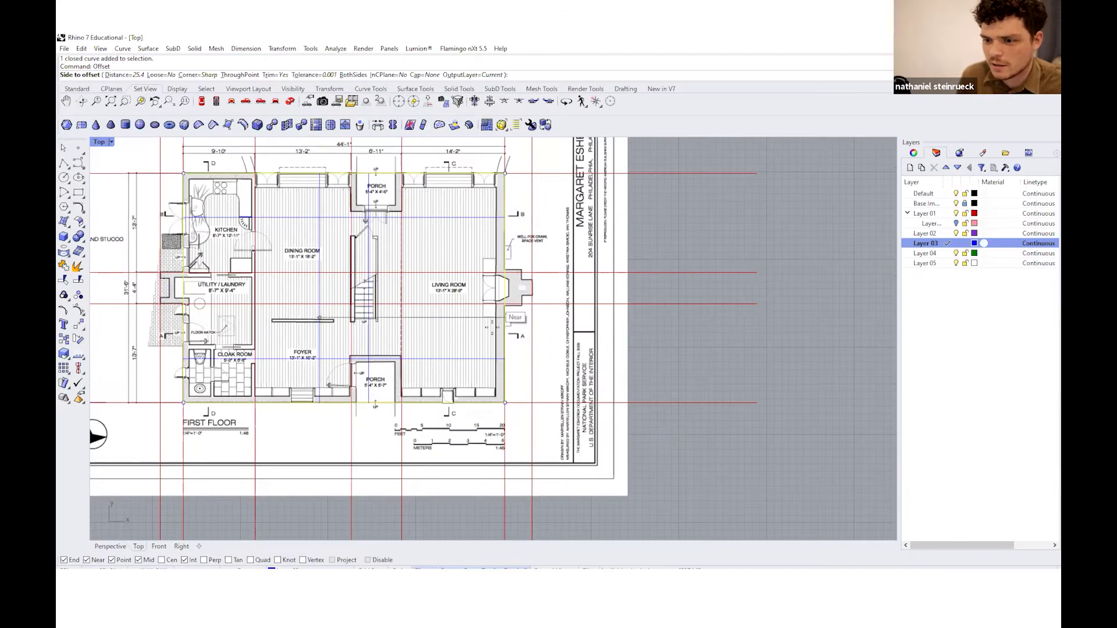
pyautogui.scroll(5, 498, 383)
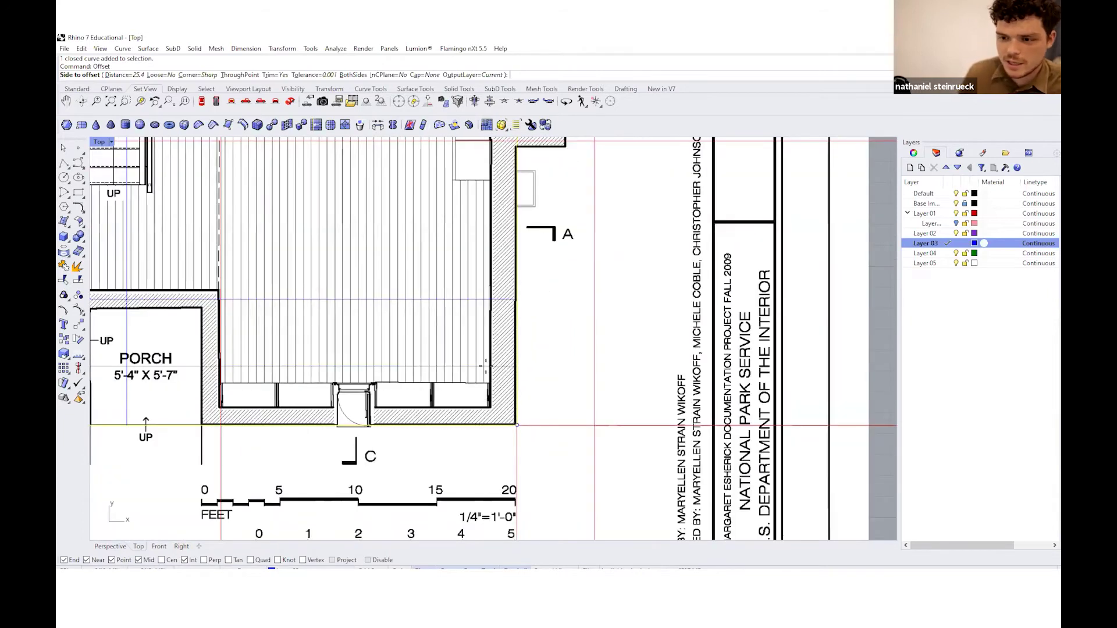
pyautogui.write('8"')
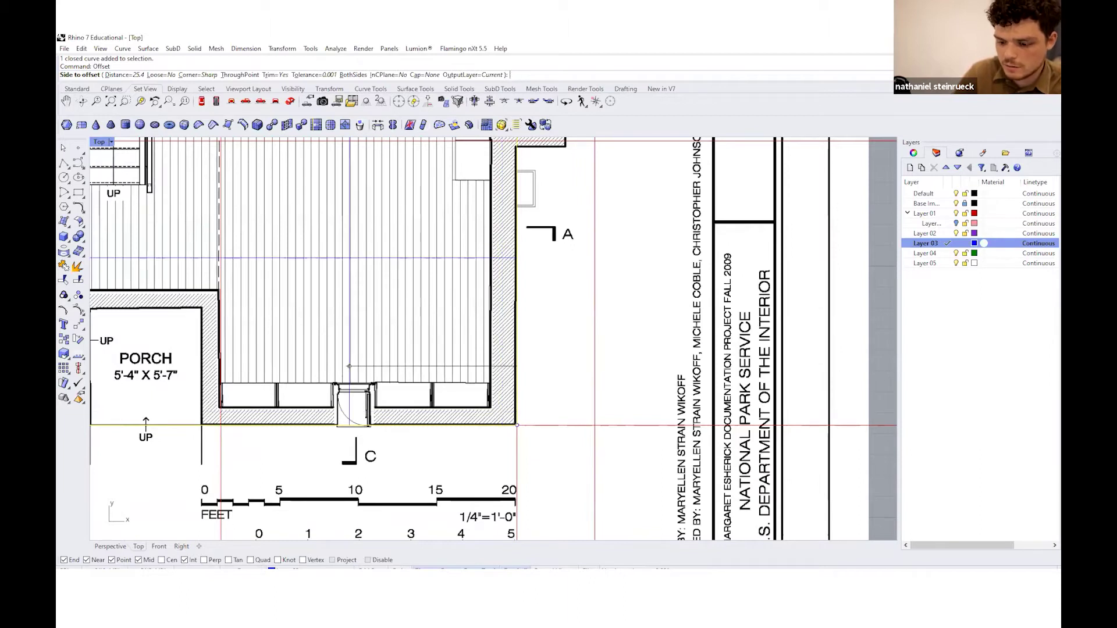
pyautogui.write('9"')
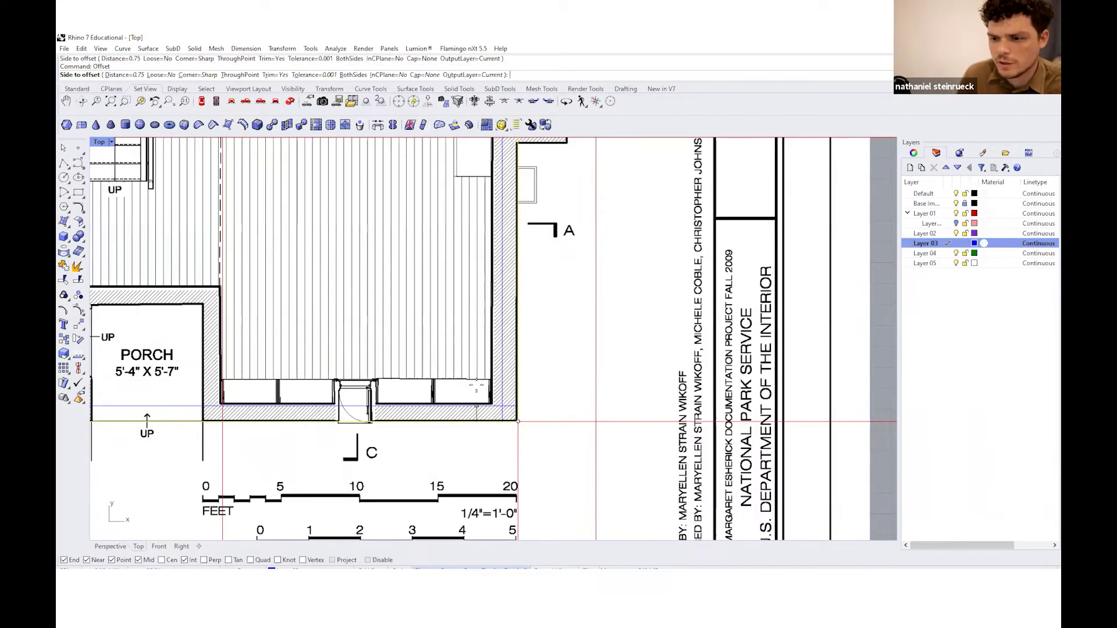
pyautogui.press('Return')
pyautogui.click(458, 358)
# Select the offset outline and nudge its porch-door point up onto the wall
pyautogui.click(440, 412)
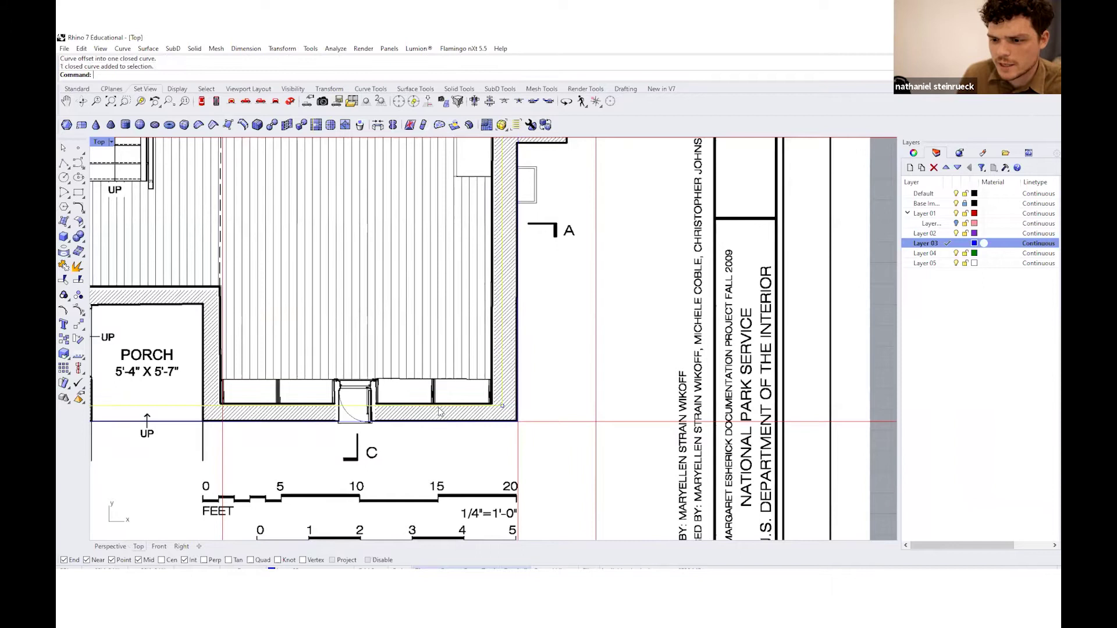
pyautogui.scroll(-5, 498, 407)
pyautogui.scroll(-2, 419, 371)
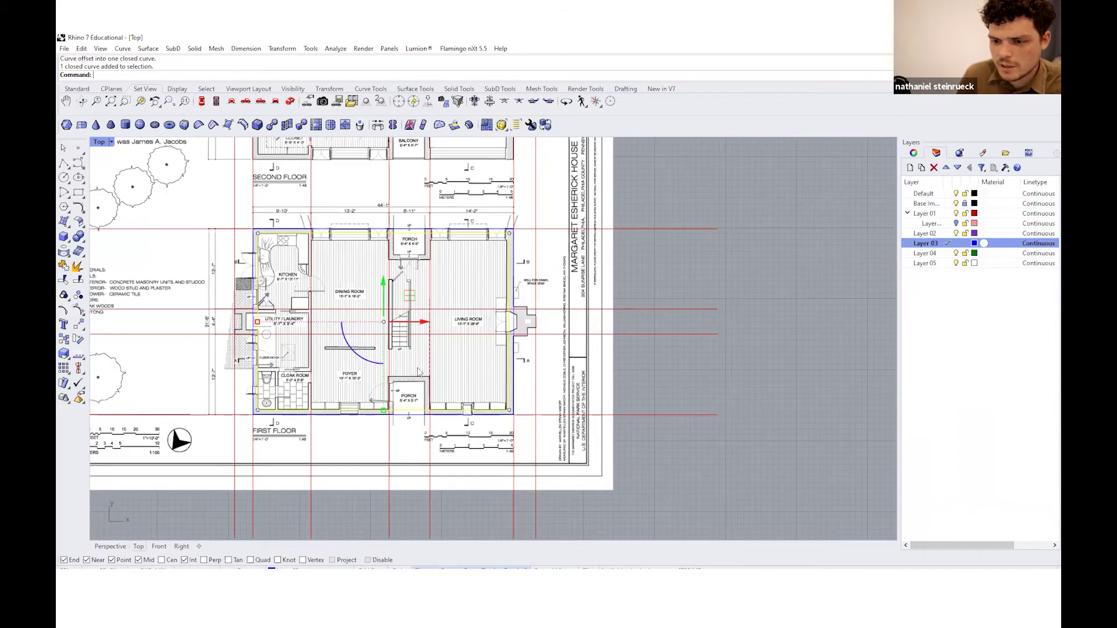
pyautogui.scroll(5, 480, 407)
pyautogui.click(538, 419)
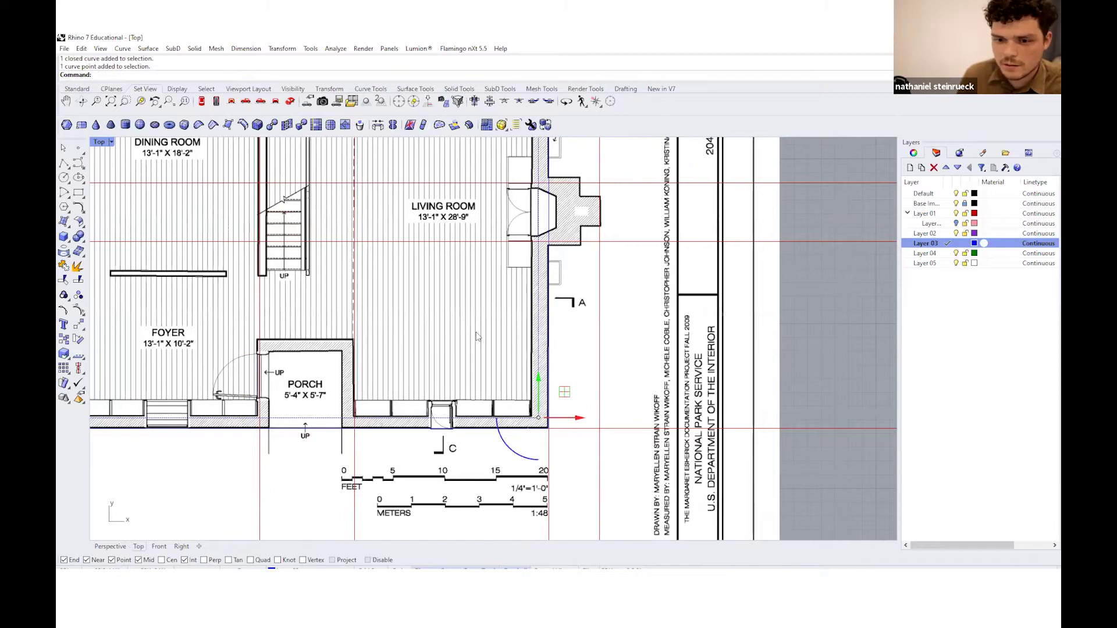
pyautogui.scroll(-4, 471, 330)
pyautogui.click(353, 376)
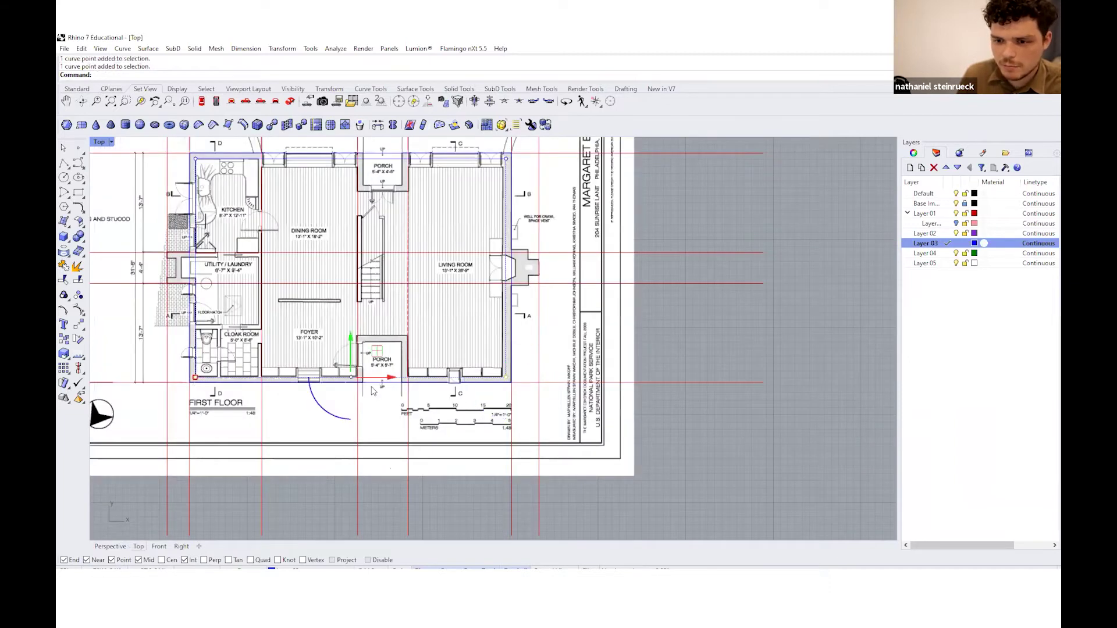
pyautogui.scroll(12, 353, 374)
pyautogui.moveTo(324, 364); pyautogui.dragTo(322, 354)
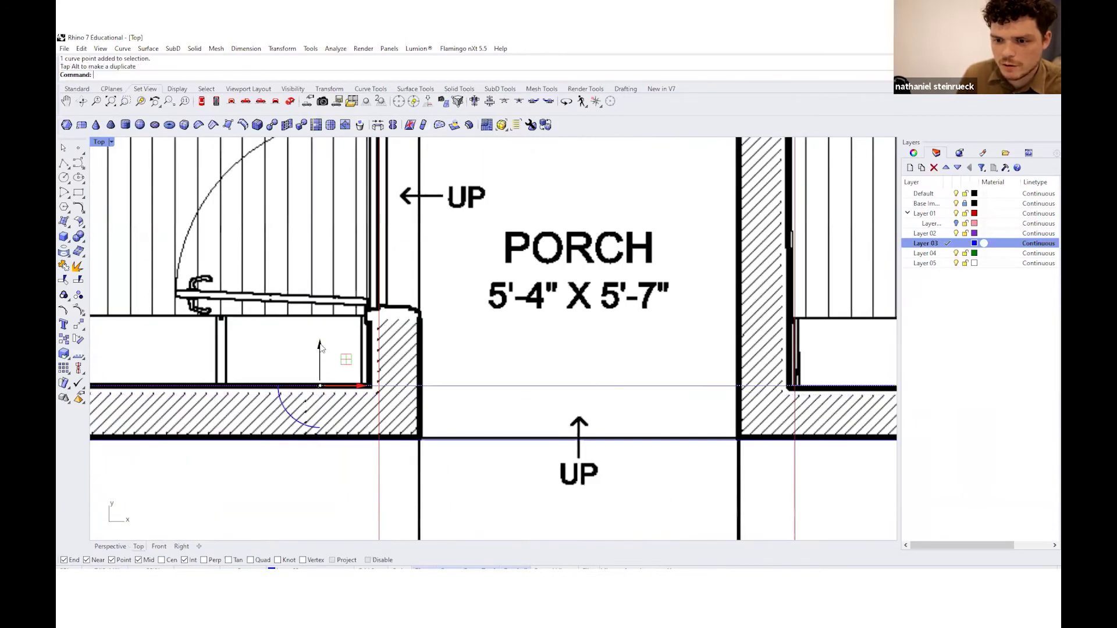
pyautogui.scroll(-6, 322, 351)
pyautogui.scroll(-6, 391, 398)
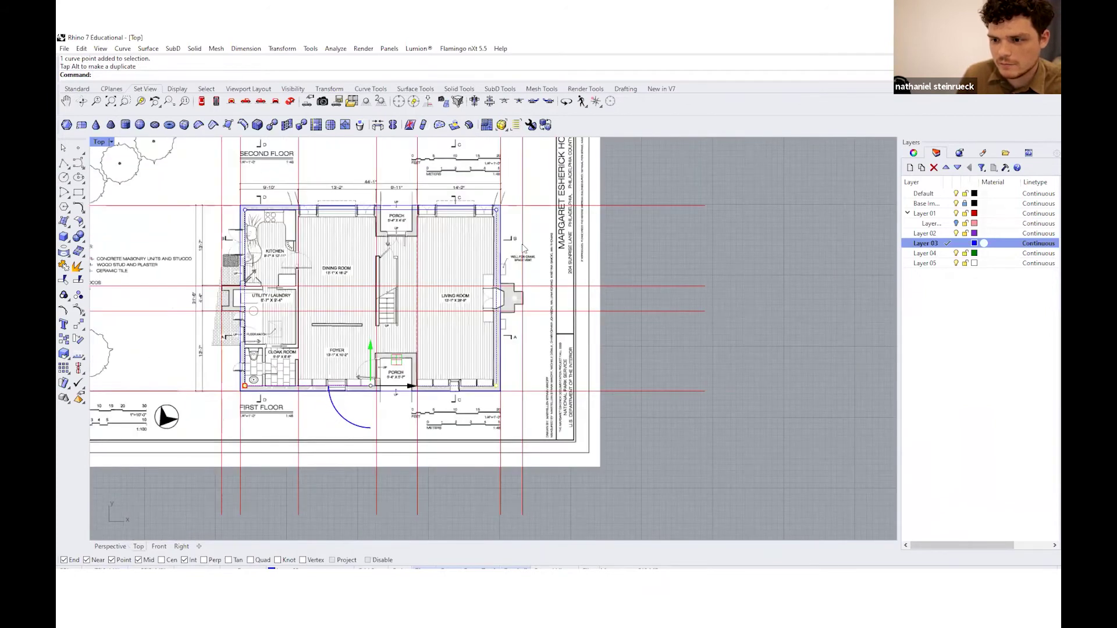
# Shift the bay-window point left onto the wall and reselect the closed outline
pyautogui.click(497, 211)
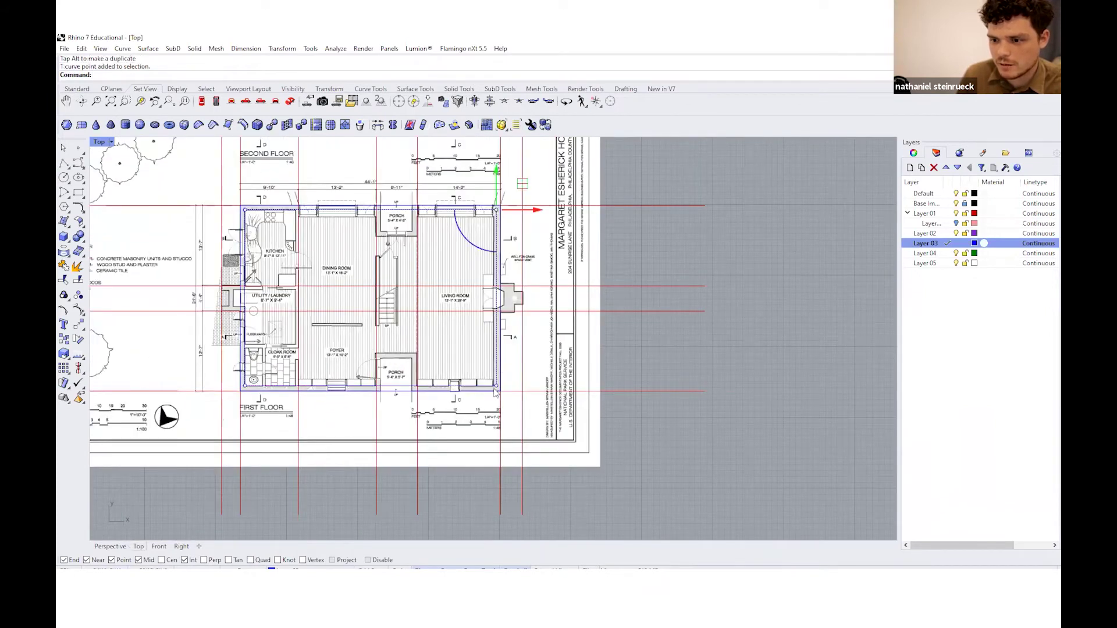
pyautogui.click(497, 298)
pyautogui.scroll(5, 520, 326)
pyautogui.scroll(3, 491, 276)
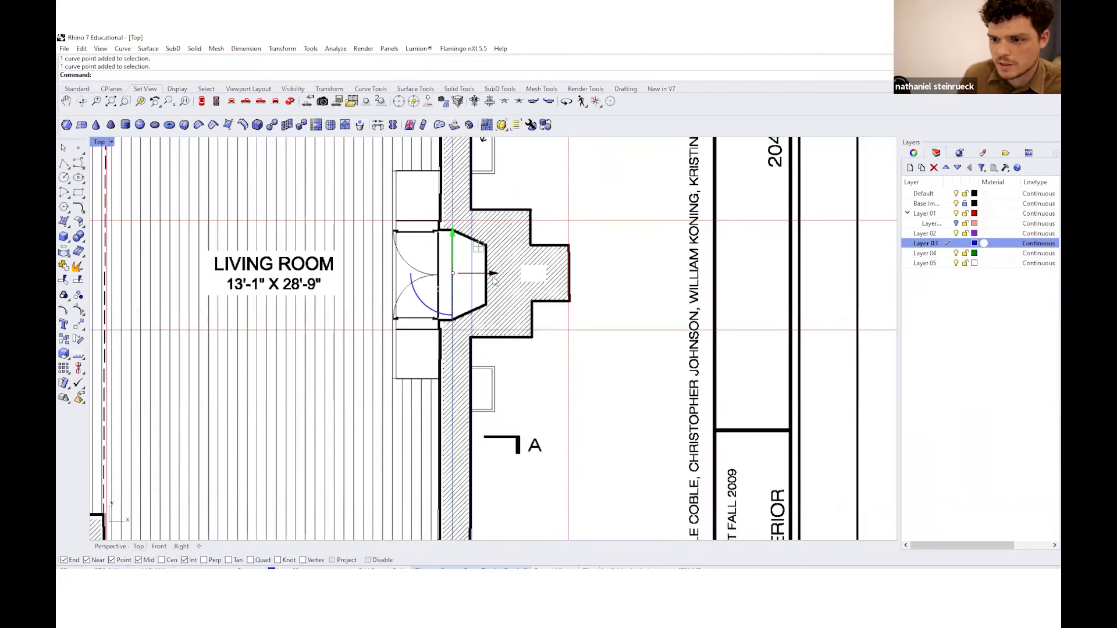
pyautogui.moveTo(491, 276); pyautogui.dragTo(479, 275)
pyautogui.scroll(-6, 505, 425)
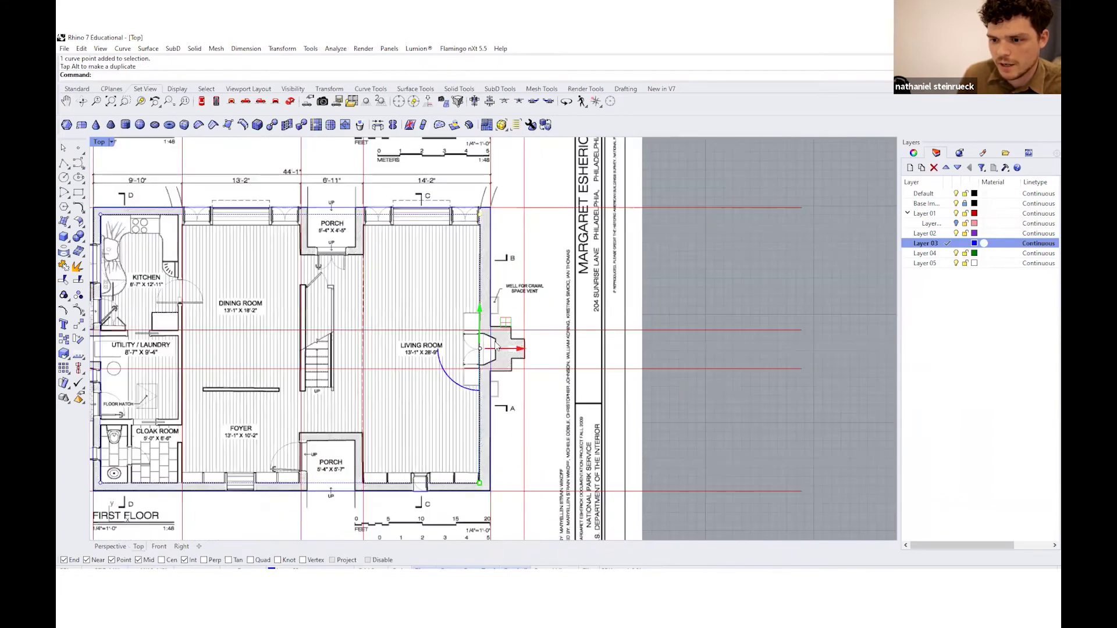
pyautogui.click(492, 365)
pyautogui.scroll(6, 492, 365)
# Trace the stepped fireplace bump with a polyline through its corner points
pyautogui.scroll(2, 491, 365)
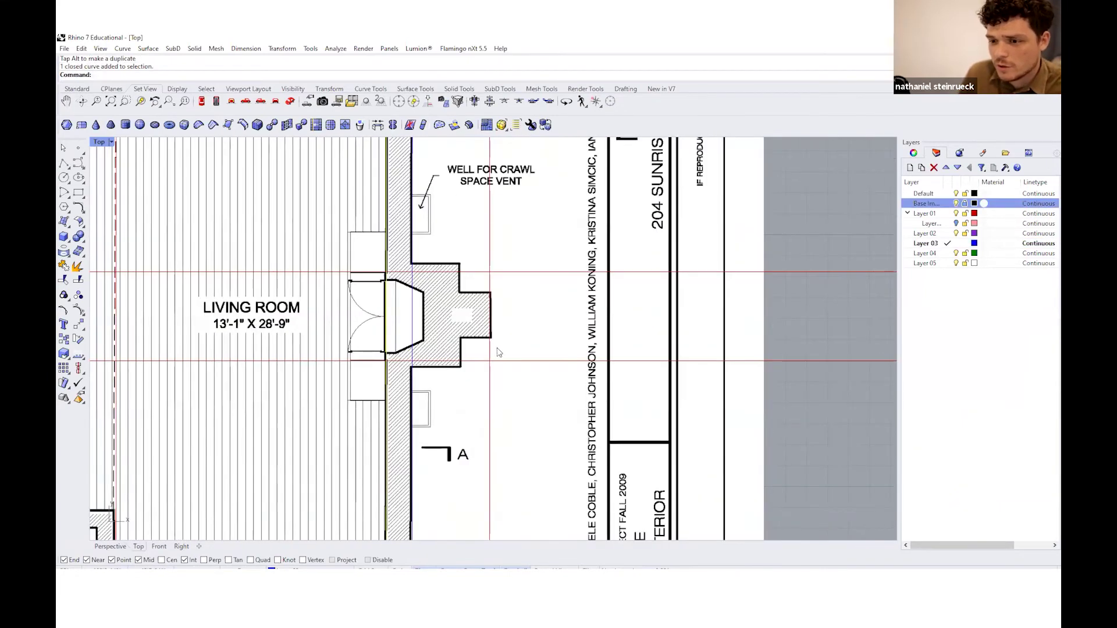
pyautogui.click(64, 162)
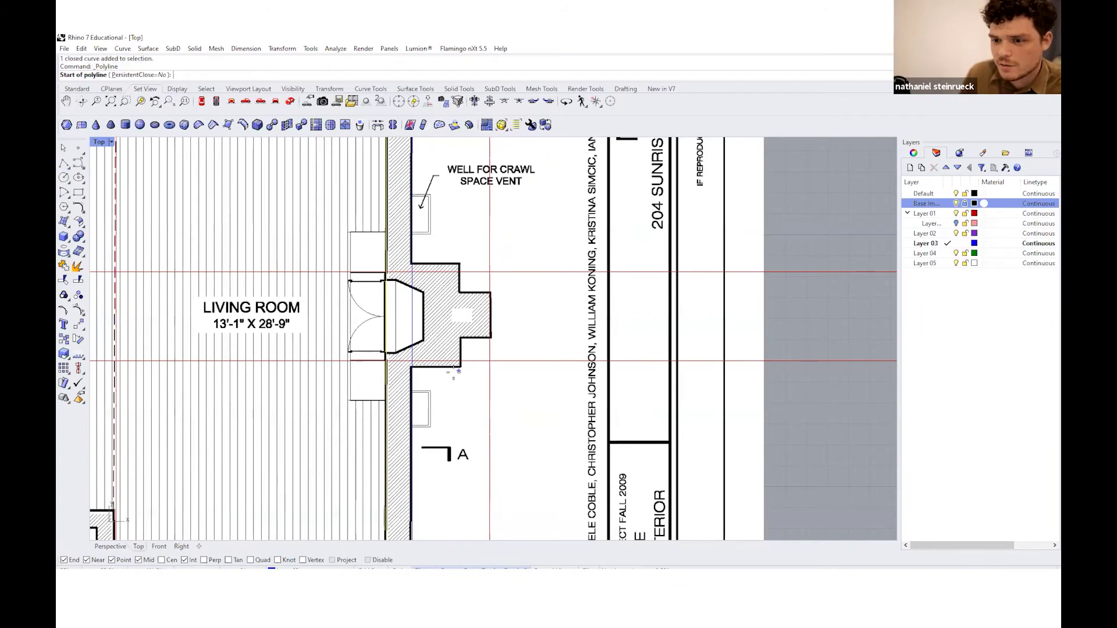
pyautogui.scroll(3, 473, 361)
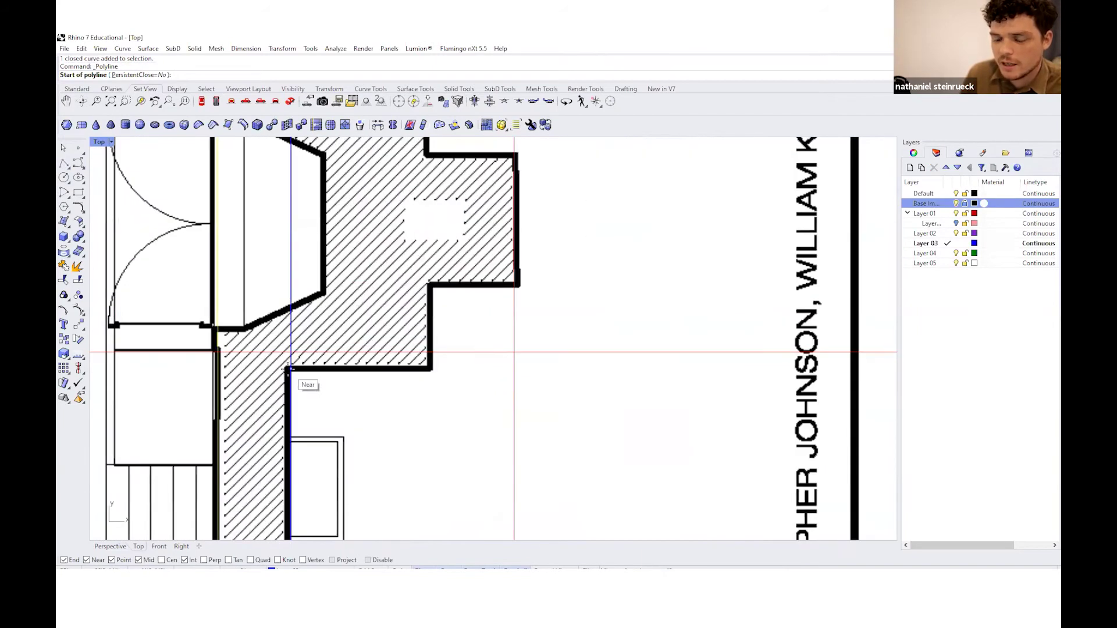
pyautogui.click(289, 368)
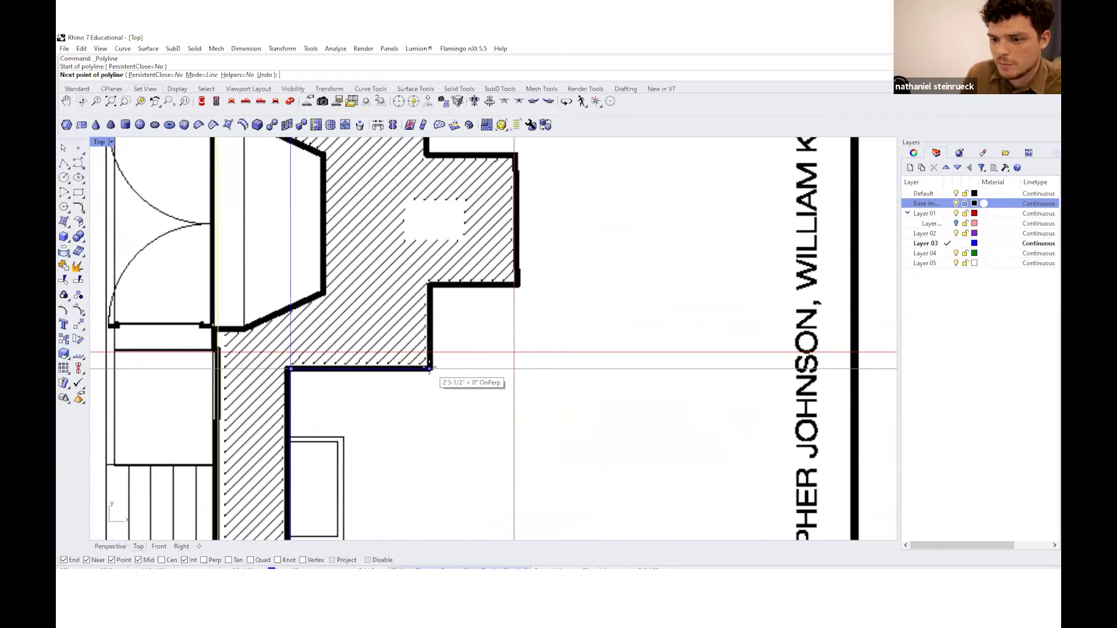
pyautogui.click(428, 367)
pyautogui.scroll(-3, 428, 365)
pyautogui.scroll(3, 429, 330)
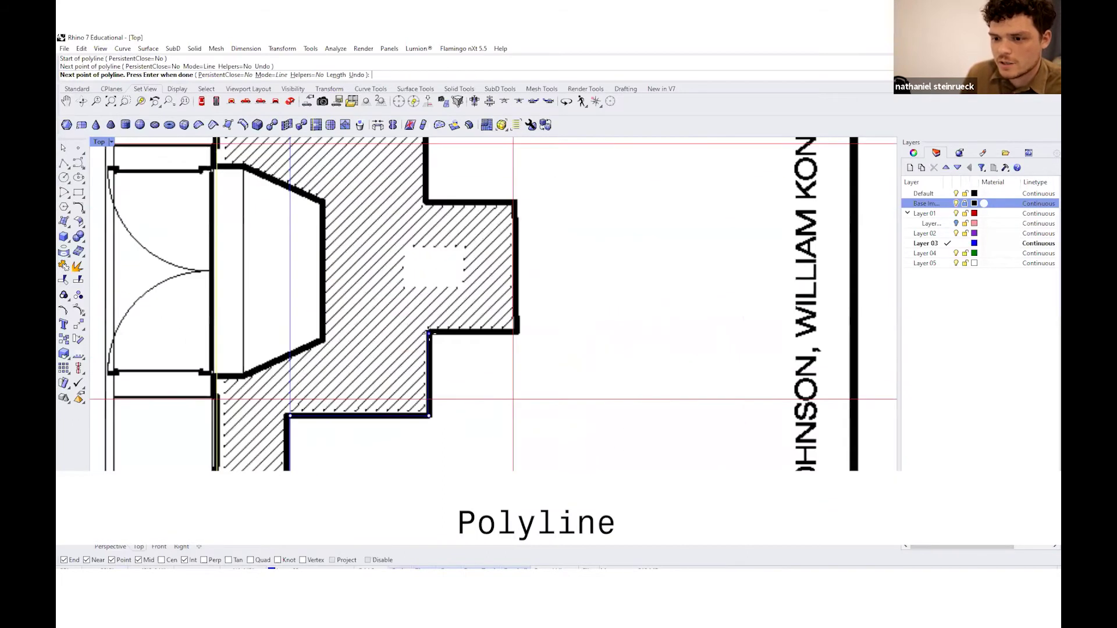
pyautogui.click(429, 333)
pyautogui.scroll(-3, 429, 332)
pyautogui.click(484, 333)
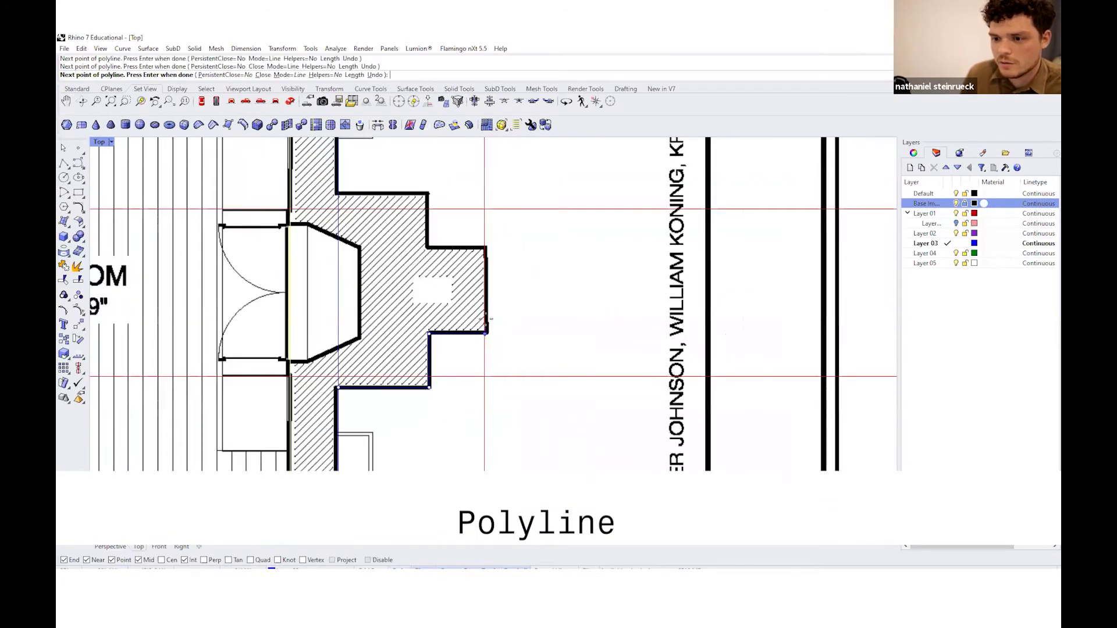
pyautogui.click(485, 247)
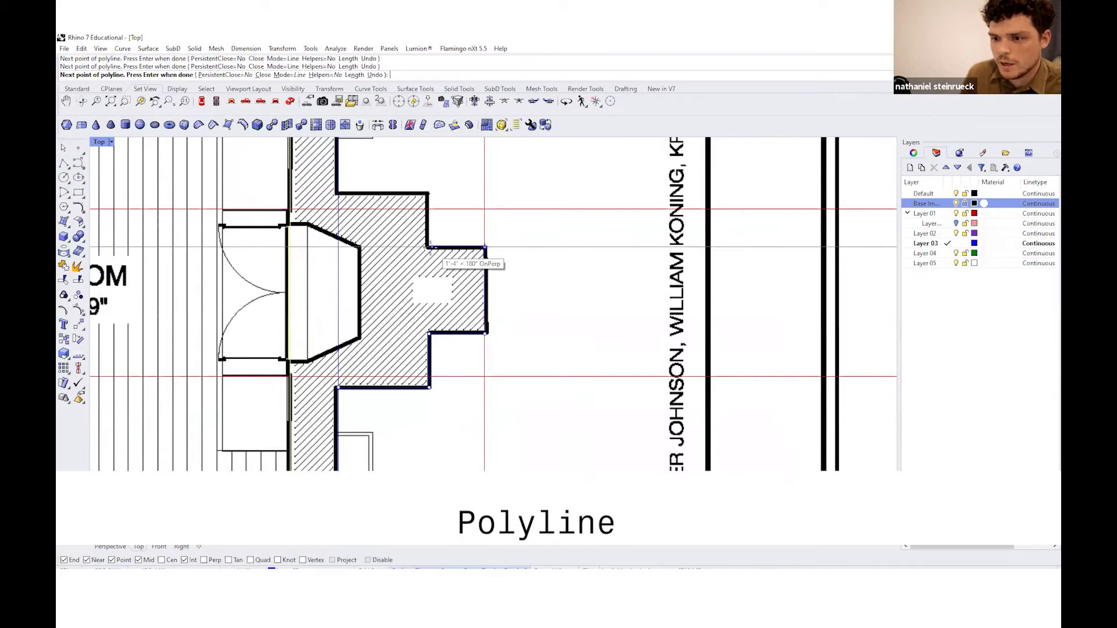
pyautogui.click(428, 247)
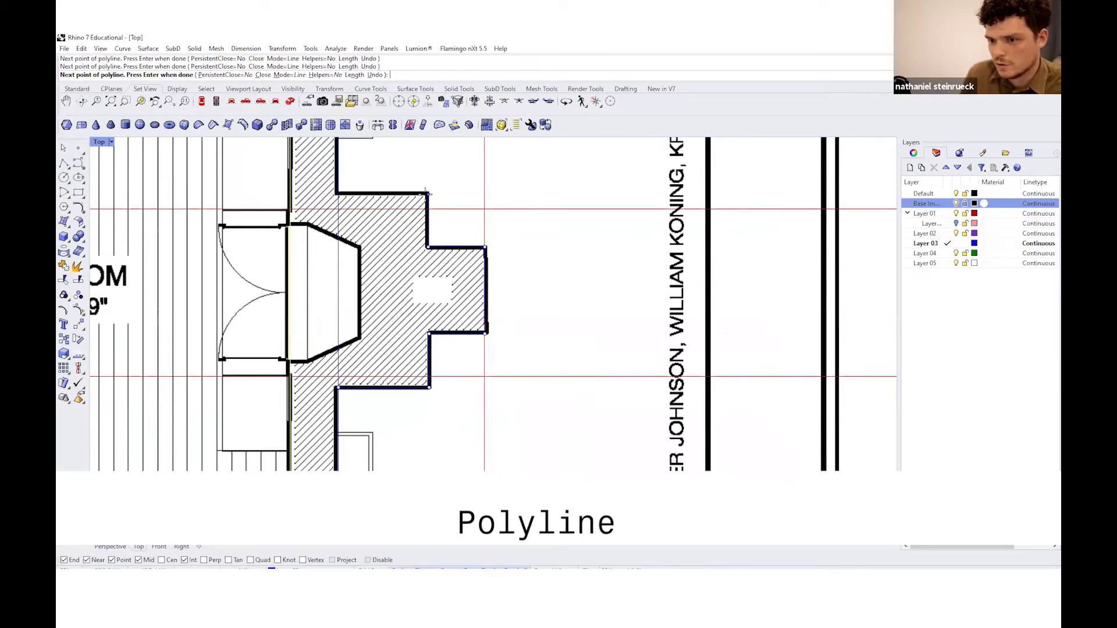
pyautogui.press('Return')
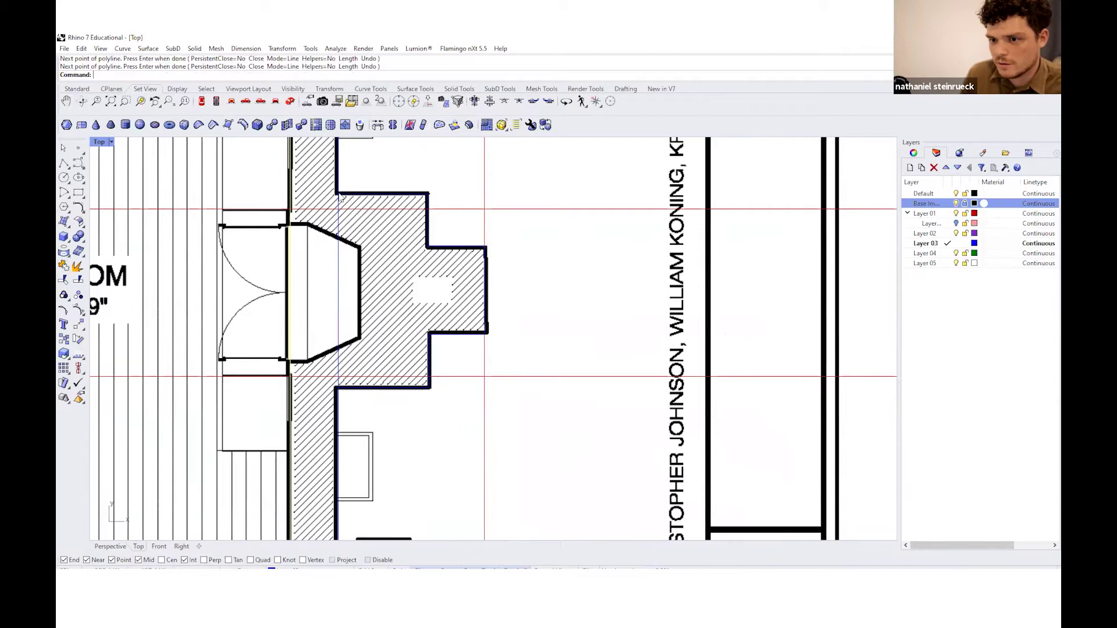
# Hide the Base Image layer and select the new polyline as a cutting edge
pyautogui.click(367, 194)
pyautogui.scroll(-3, 387, 314)
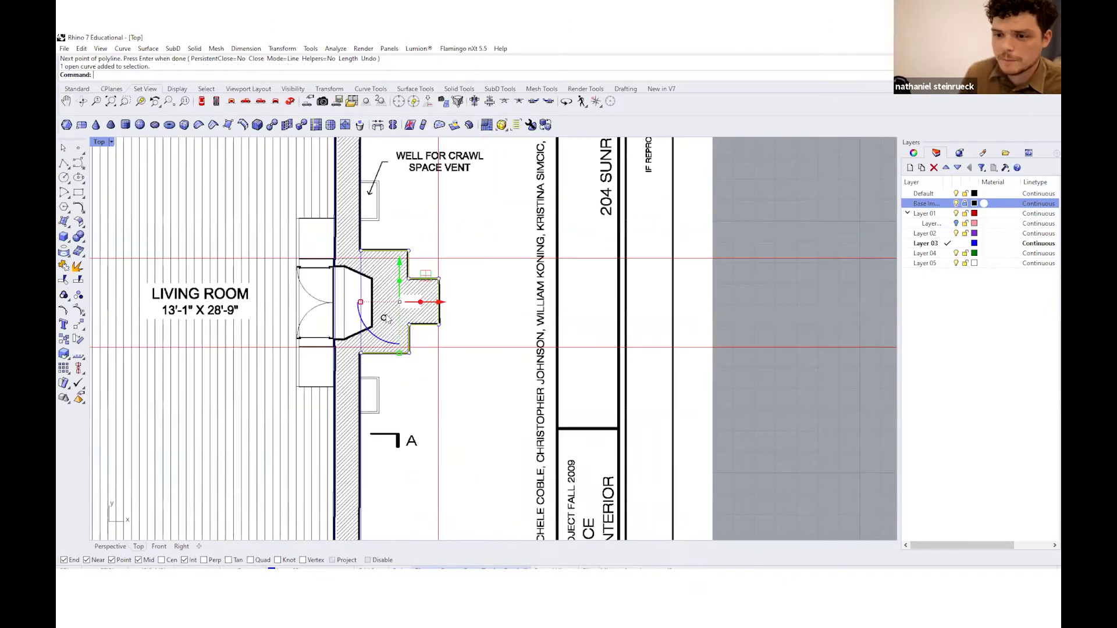
pyautogui.click(955, 204)
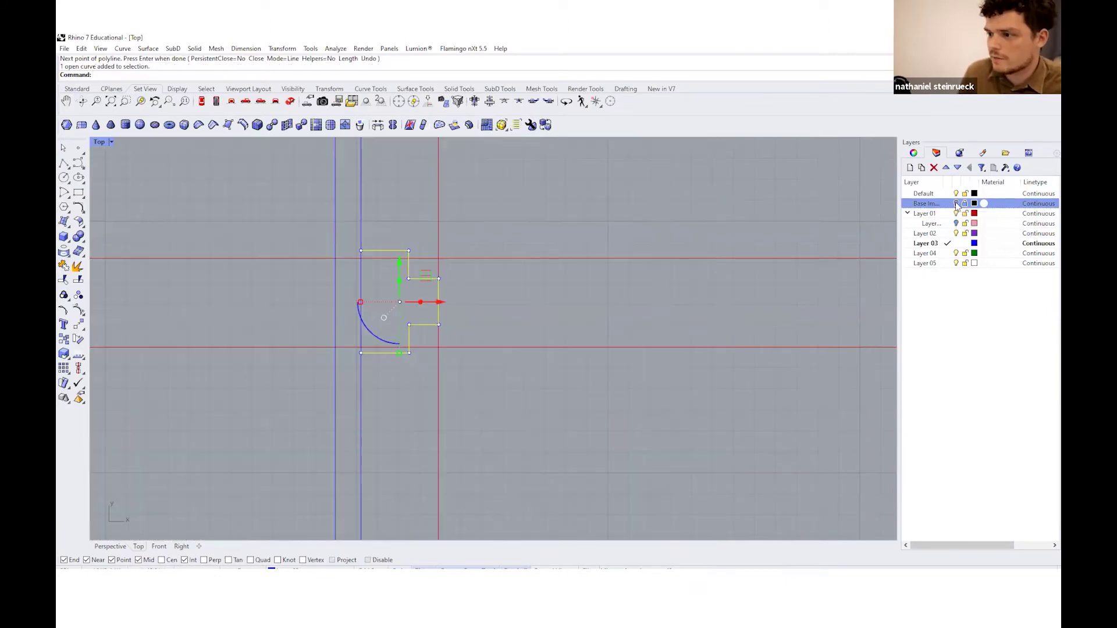
pyautogui.click(424, 330)
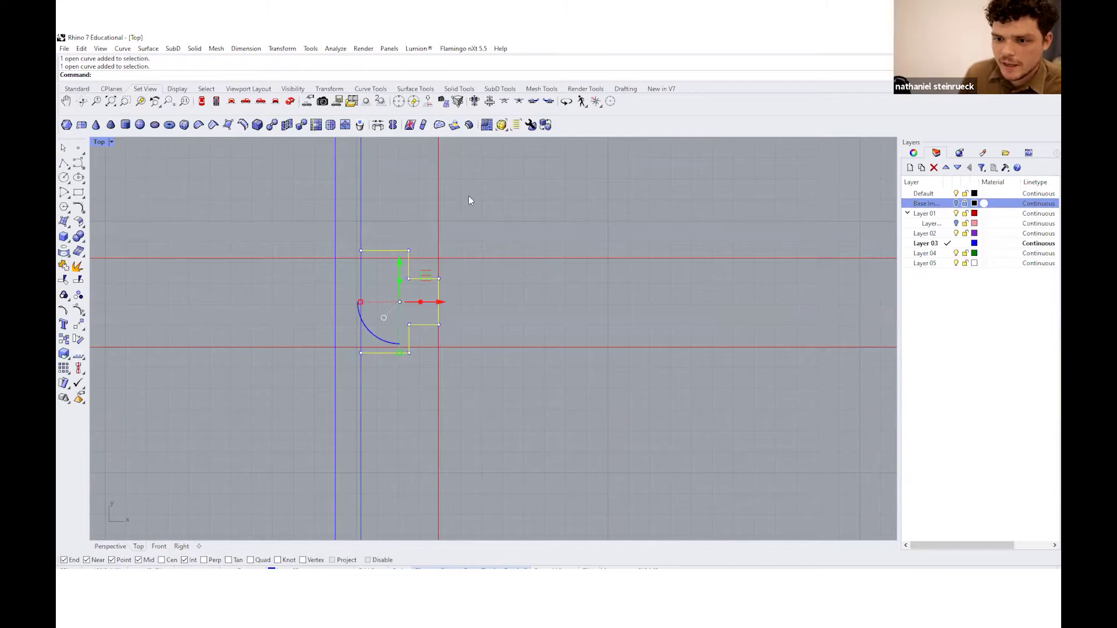
pyautogui.click(483, 222)
pyautogui.click(411, 270)
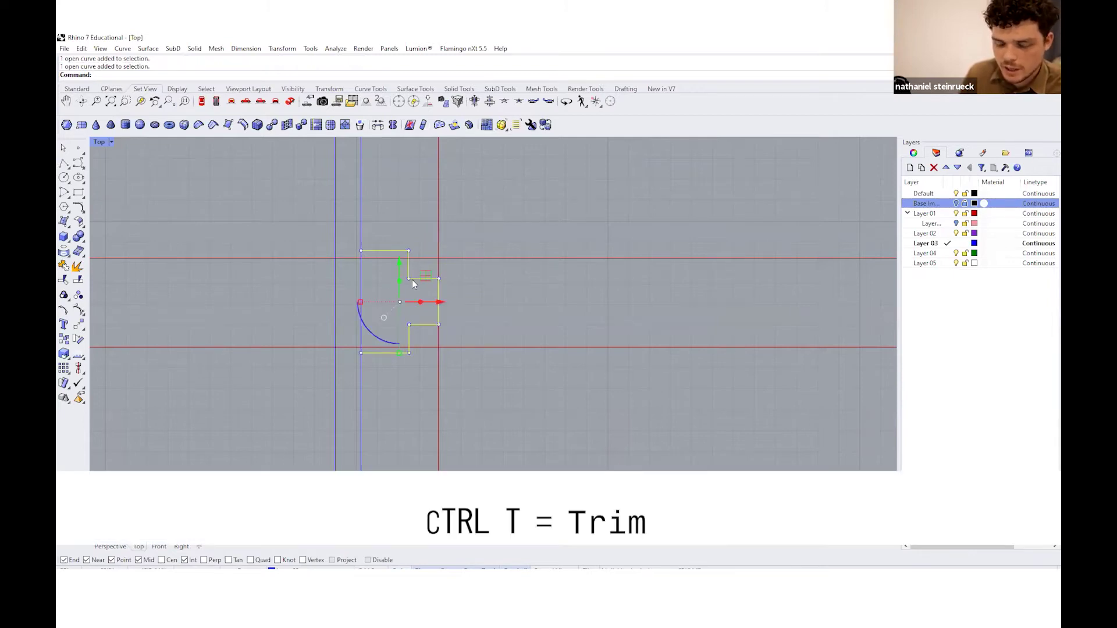
# Trim away the wall line segment inside the fireplace bump using the polyline
pyautogui.hotkey('ctrl', 't')
pyautogui.click(361, 300)
pyautogui.press('Return')
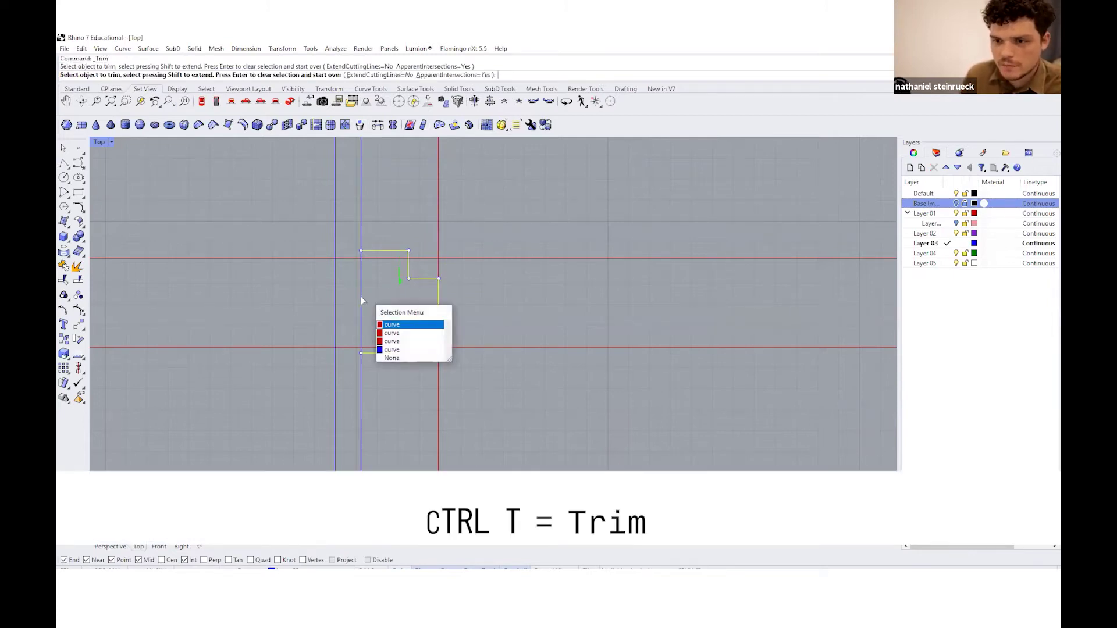
pyautogui.click(361, 300)
pyautogui.press('Return')
pyautogui.click(361, 298)
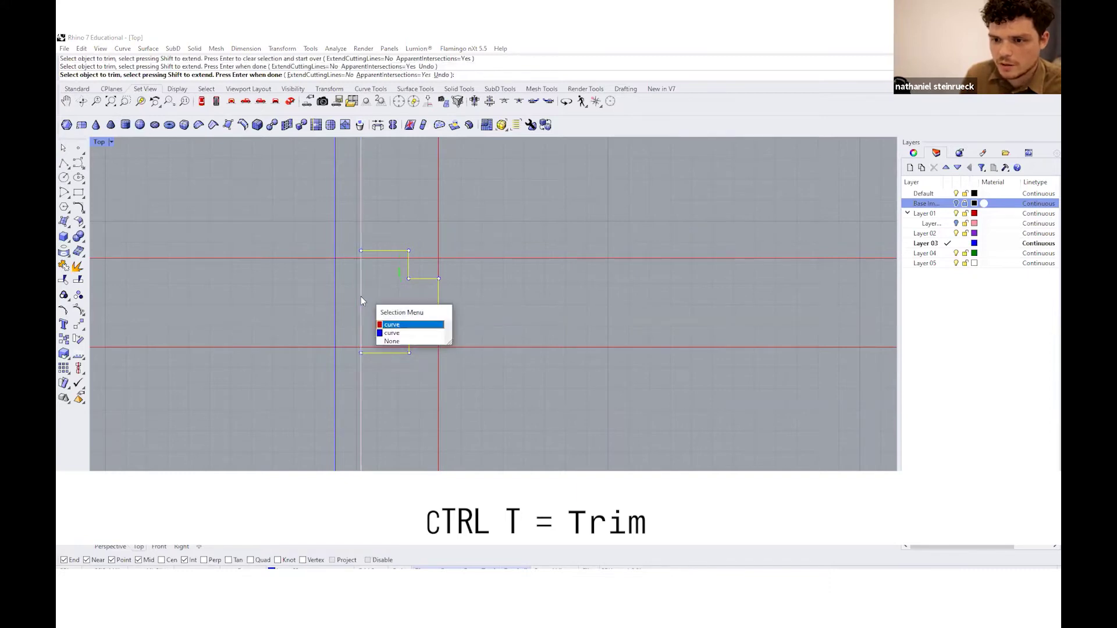
pyautogui.press('Return')
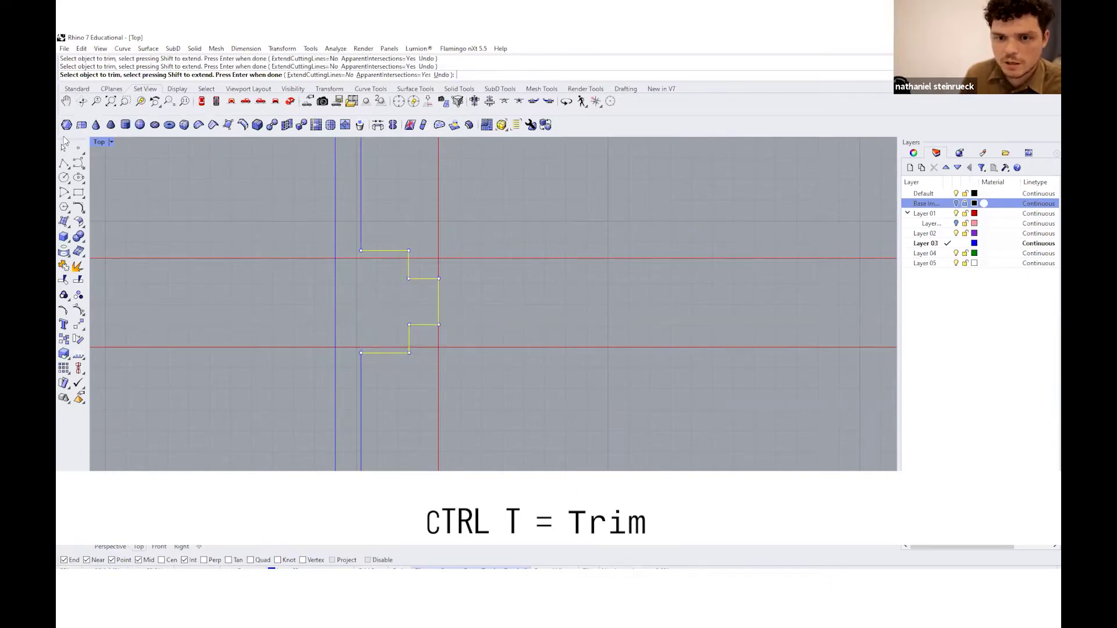
pyautogui.press('Return')
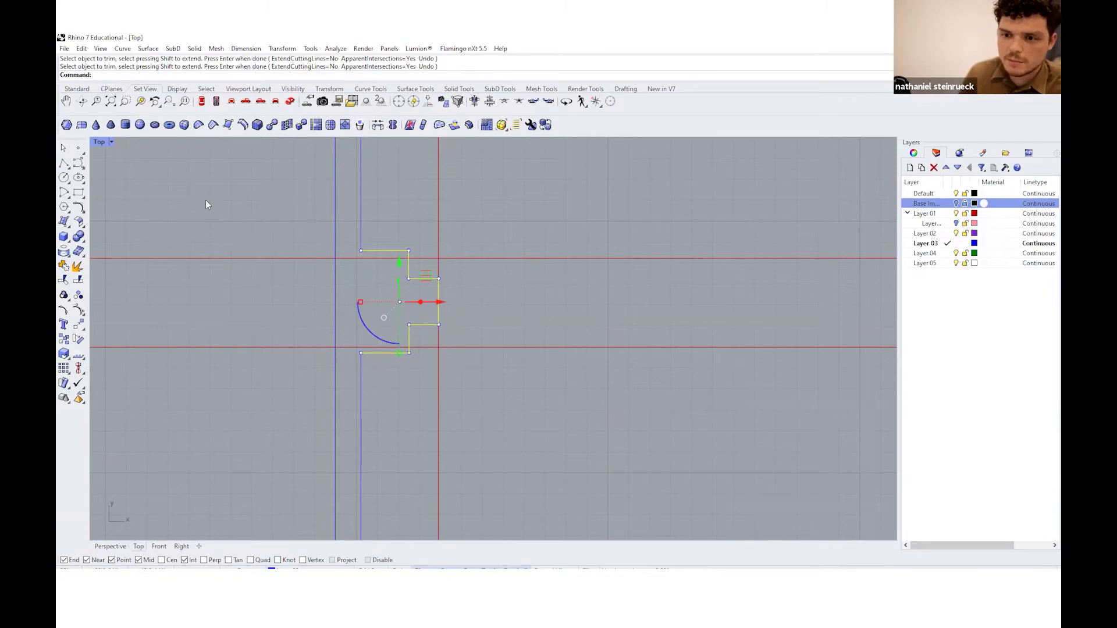
# Join the lower and upper wall lines with the stepped polyline into one curve
pyautogui.click(362, 411)
pyautogui.click(395, 429)
pyautogui.click(380, 352)
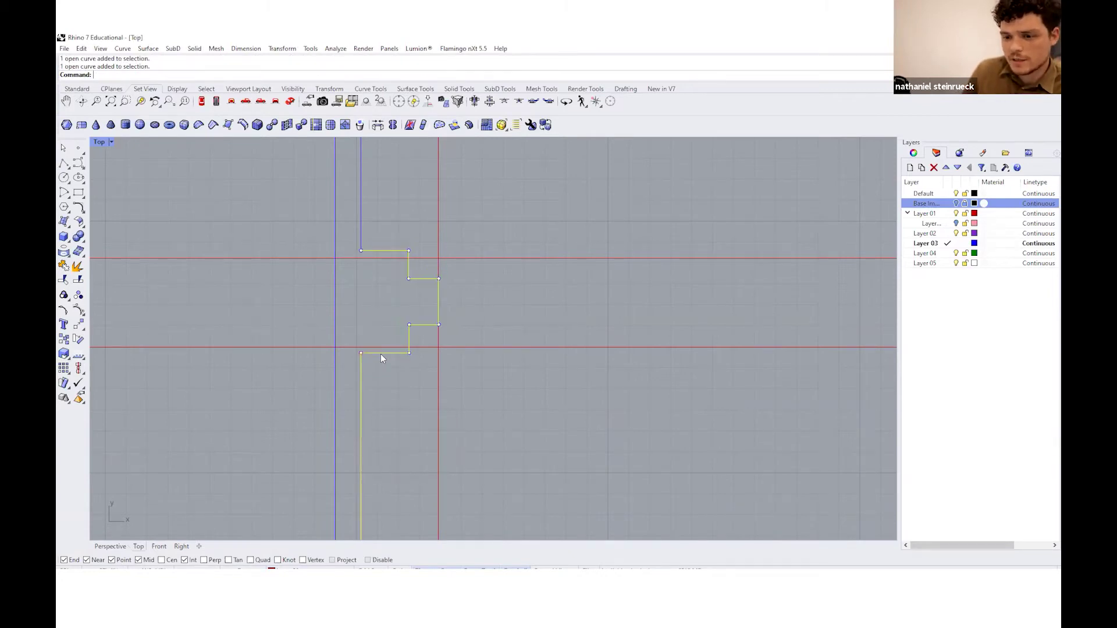
pyautogui.click(361, 215)
pyautogui.click(400, 264)
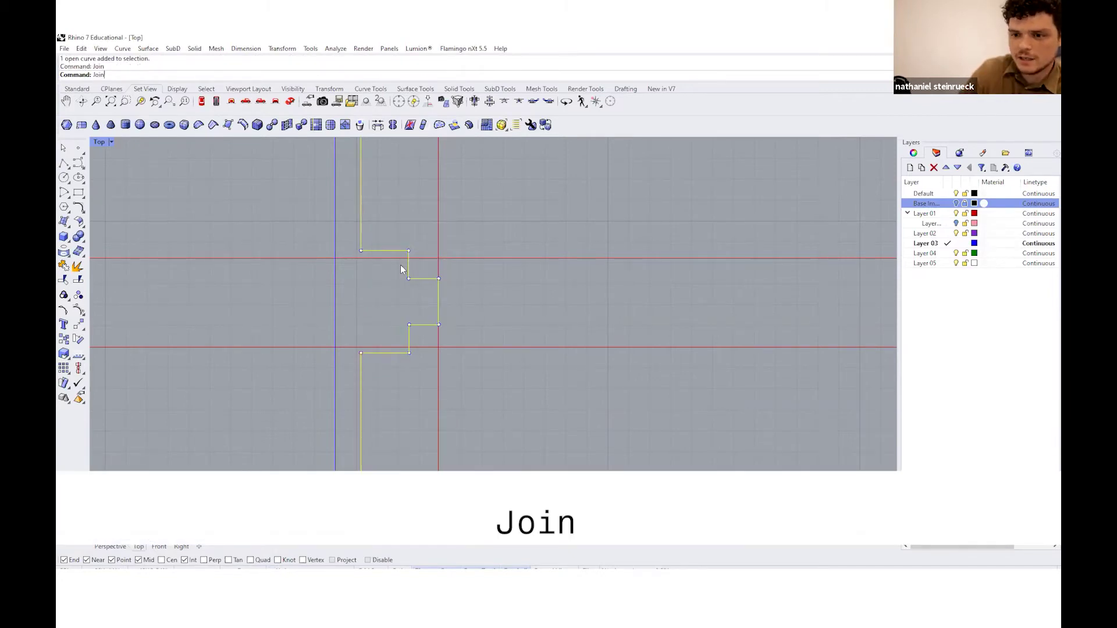
pyautogui.hotkey('ctrl', 'j')
pyautogui.click(273, 300)
pyautogui.click(396, 250)
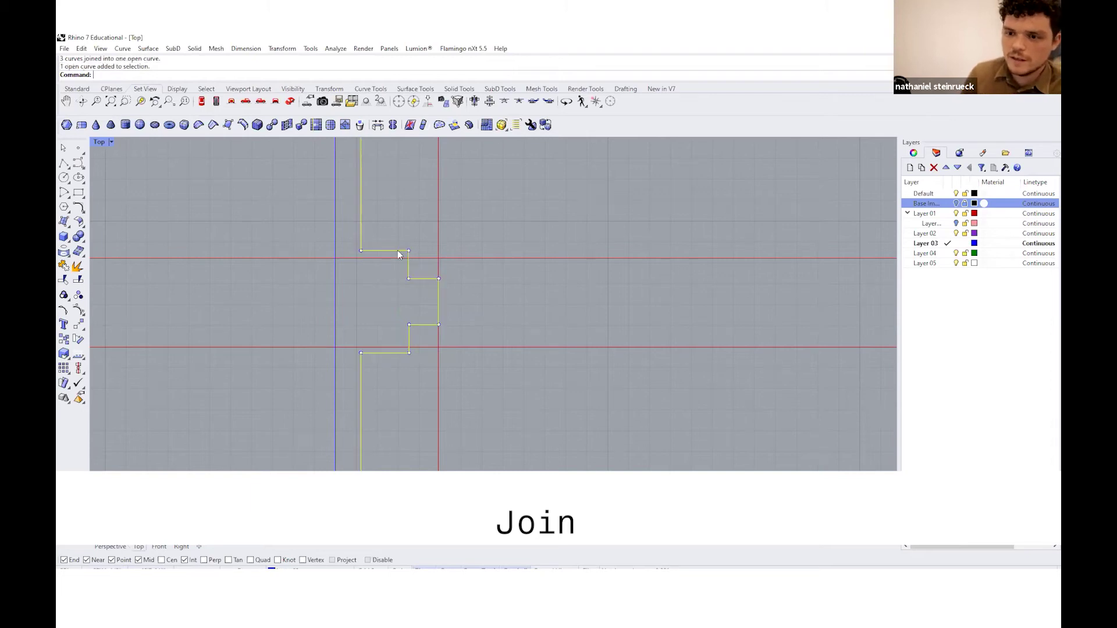
pyautogui.scroll(-5, 425, 334)
pyautogui.scroll(-2, 429, 348)
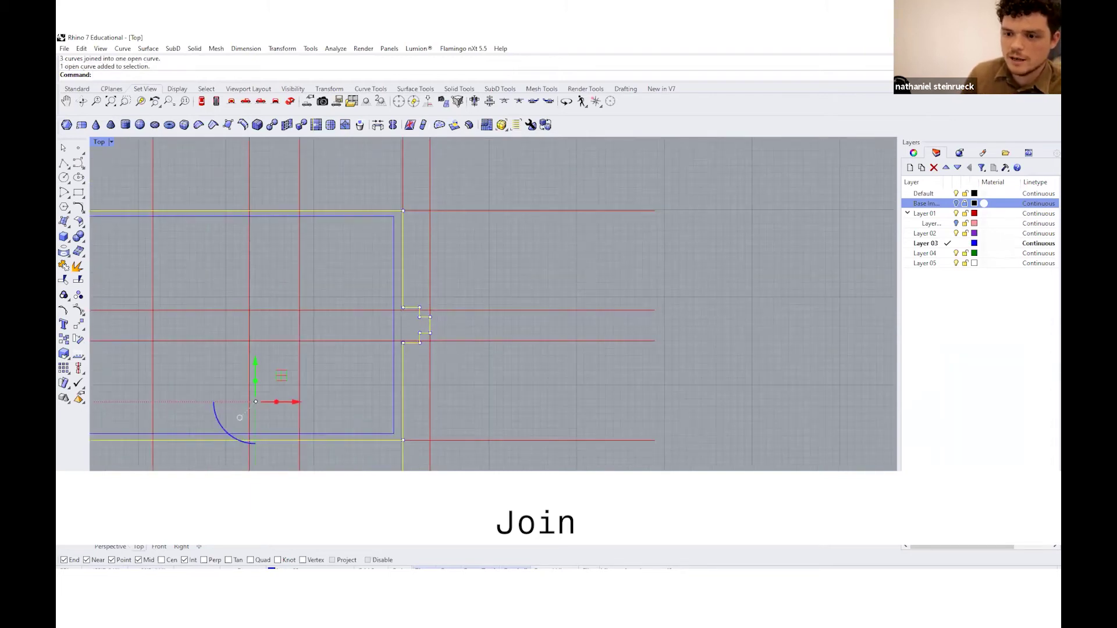
pyautogui.scroll(-4, 413, 372)
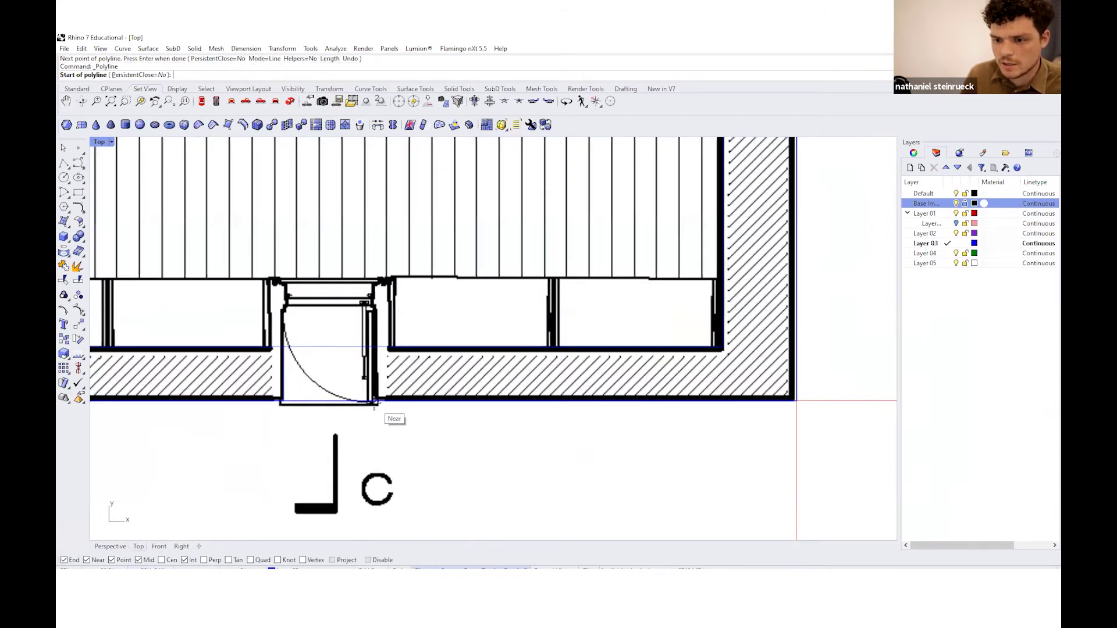
# Draw a short polyline from the door corner to the wall intersection
pyautogui.click(373, 400)
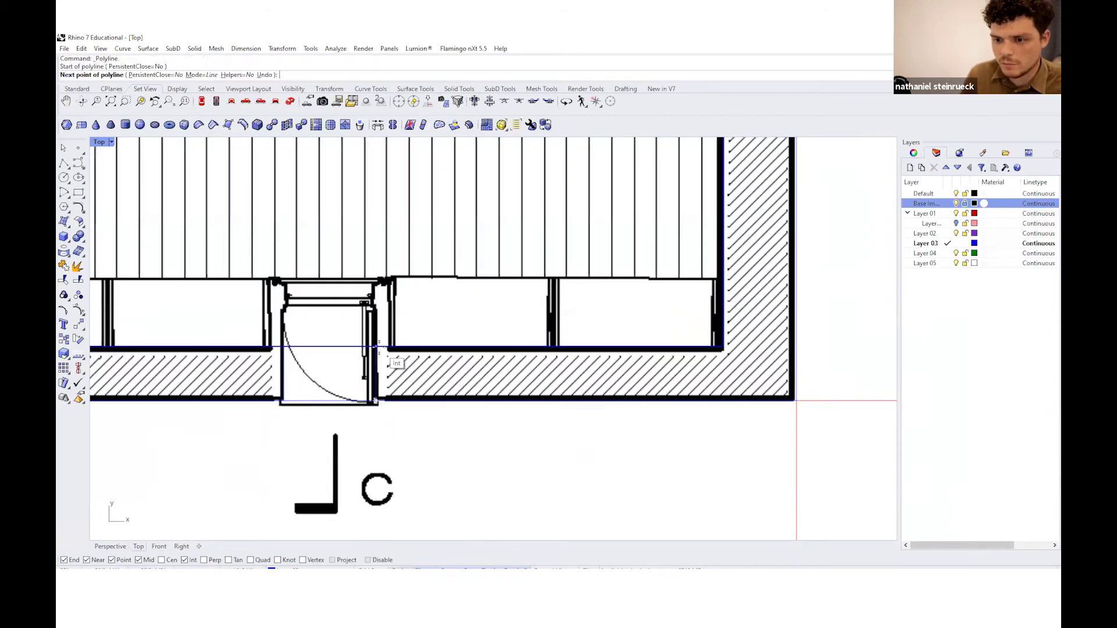
pyautogui.click(378, 351)
pyautogui.press('Return')
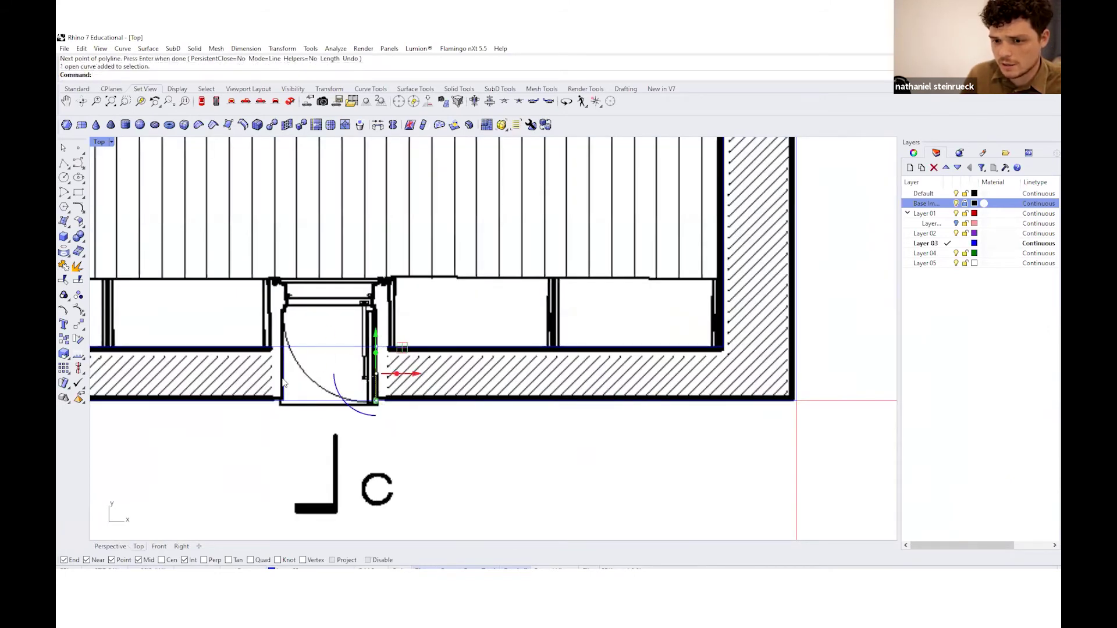
# Trim the overlapping door edge back to the new line
pyautogui.scroll(-4, 303, 383)
pyautogui.write('trim')
pyautogui.press('Return')
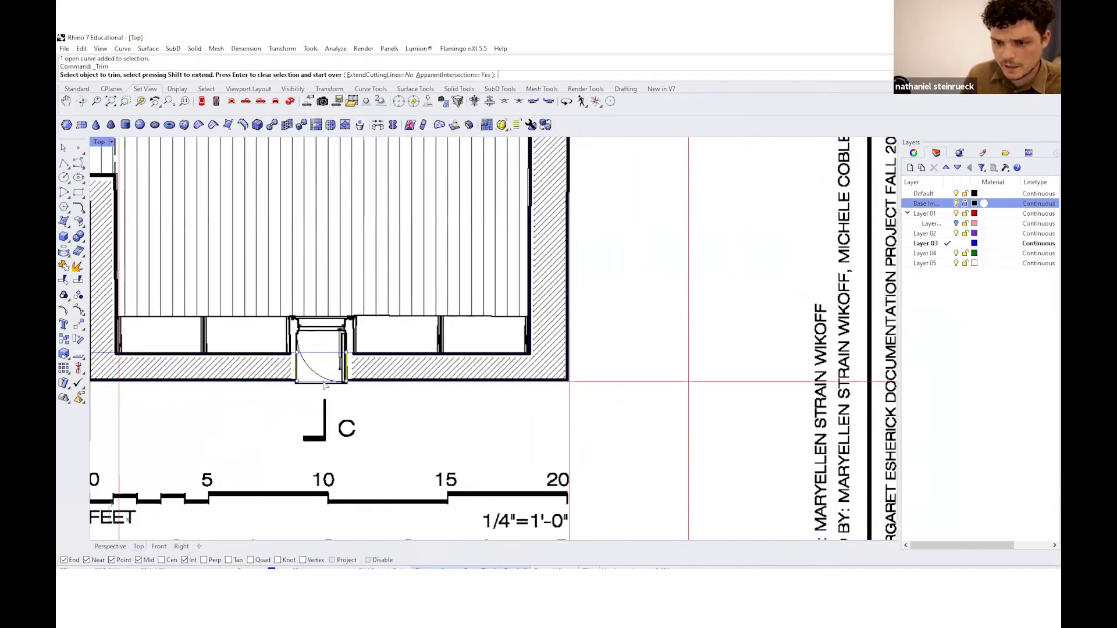
pyautogui.click(324, 384)
pyautogui.click(349, 401)
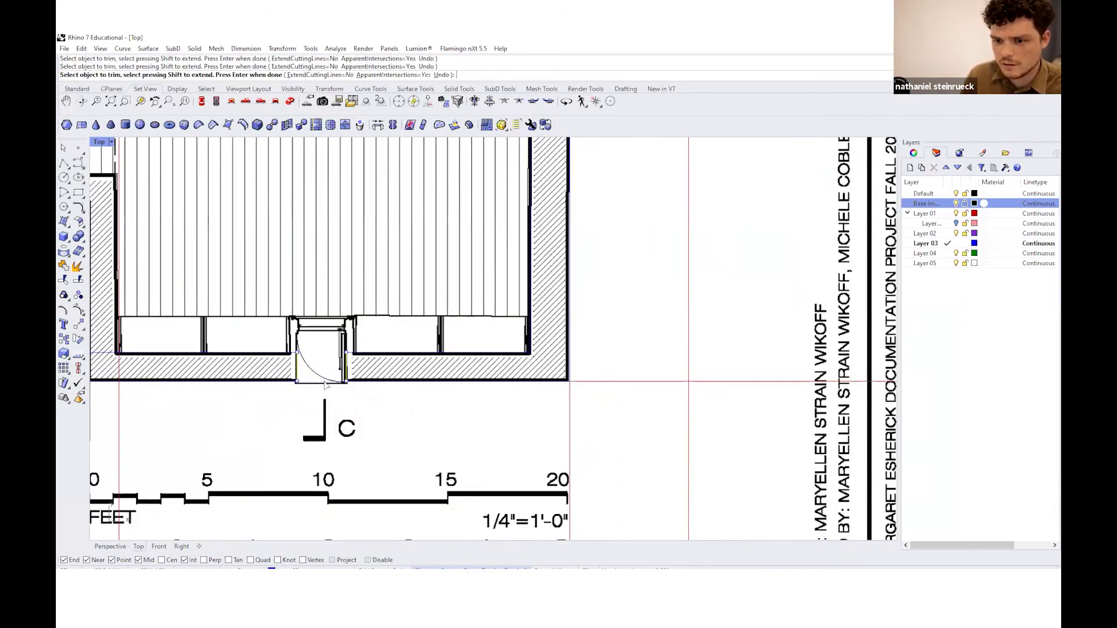
pyautogui.scroll(-6, 325, 384)
pyautogui.press('Return')
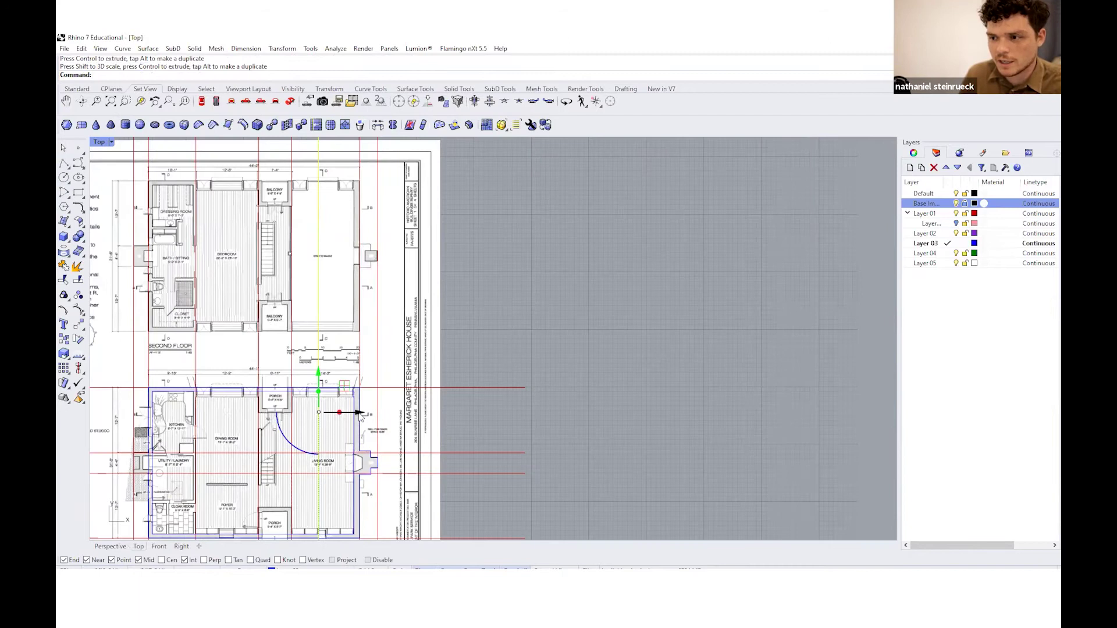
# Slide the door-swing arc to the right along the gumball's X axis
pyautogui.moveTo(363, 416); pyautogui.dragTo(382, 416)
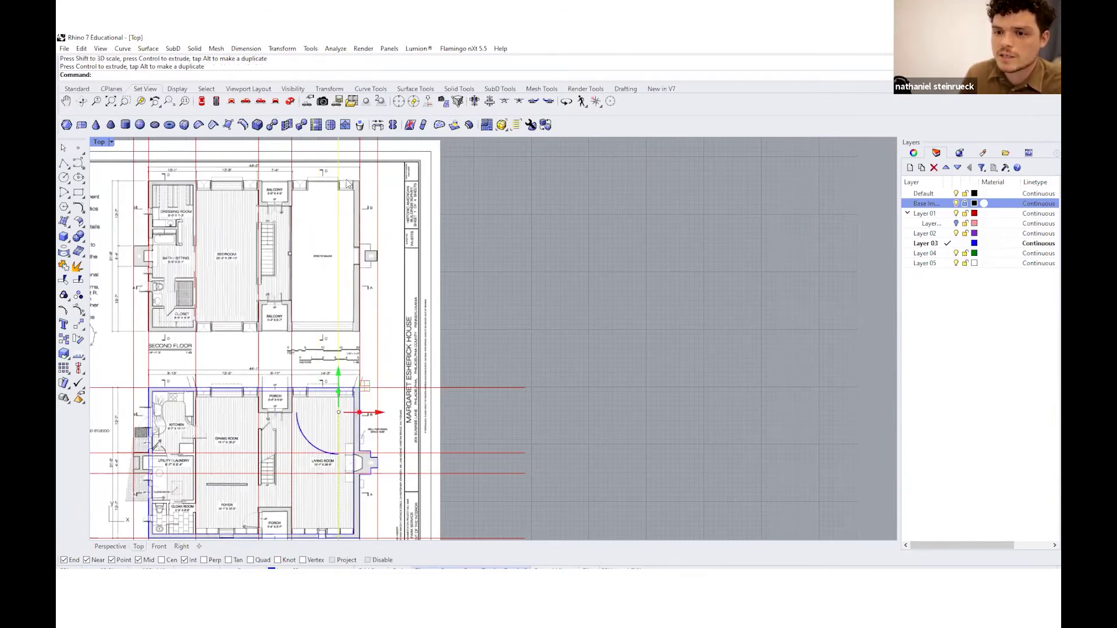
pyautogui.scroll(10, 348, 184)
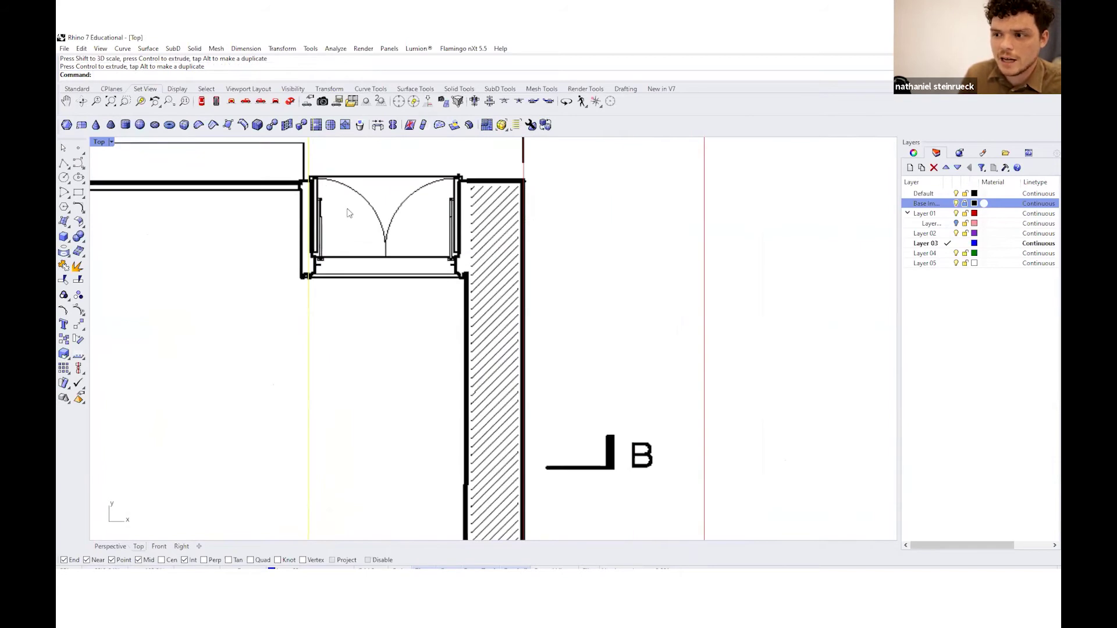
pyautogui.scroll(-10, 349, 213)
pyautogui.scroll(5, 347, 413)
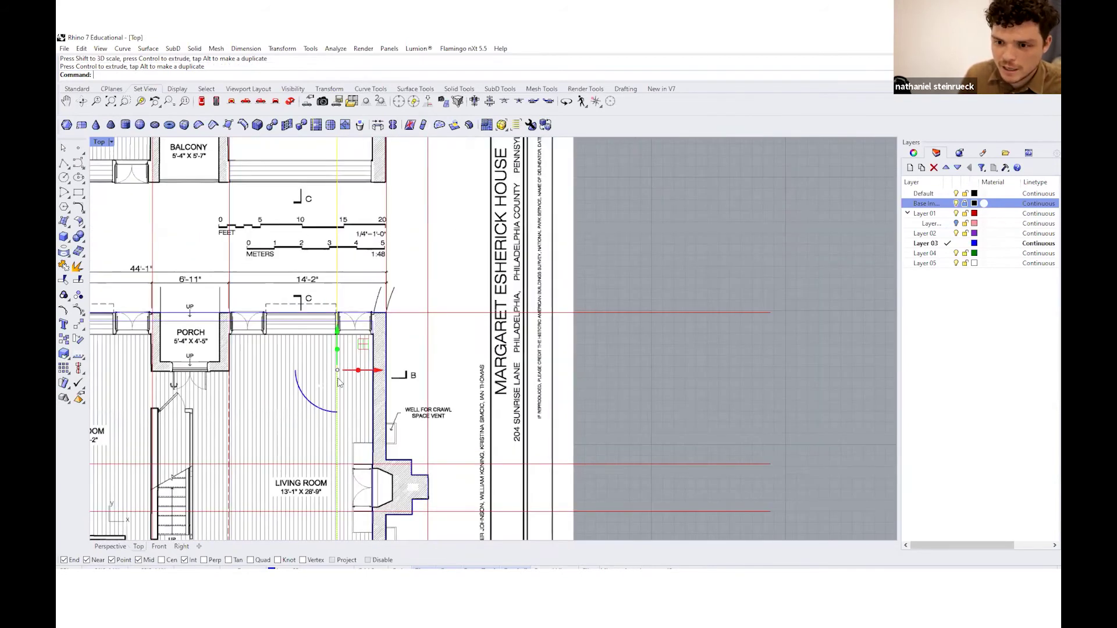
# Pick out the vertical wall line beside the porch door from the overlapping curves
pyautogui.click(362, 320)
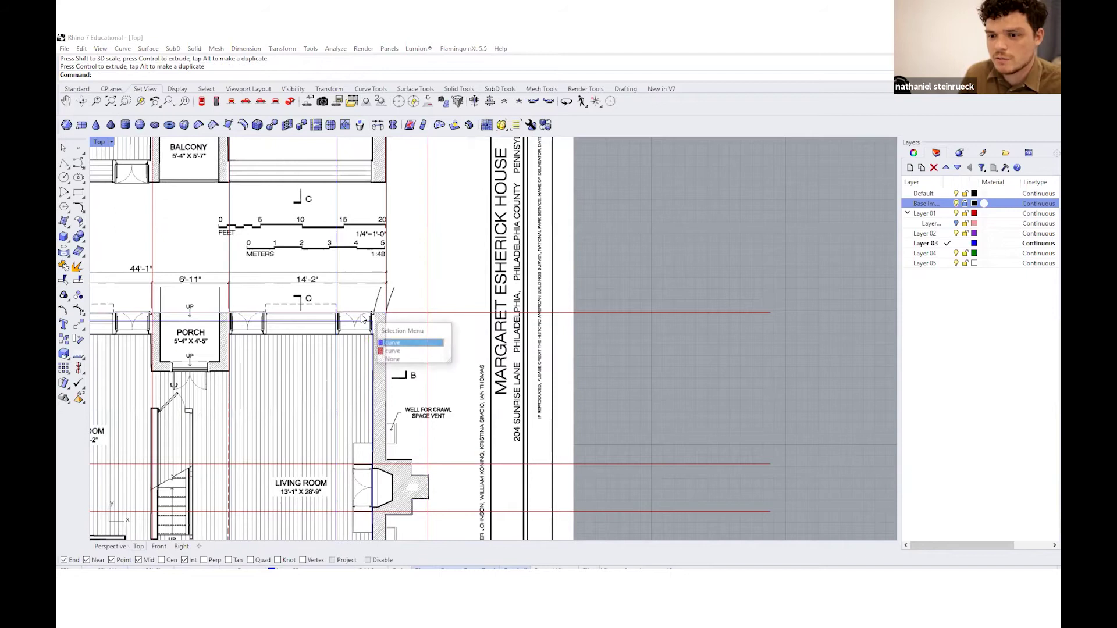
pyautogui.click(403, 343)
pyautogui.scroll(-4, 401, 342)
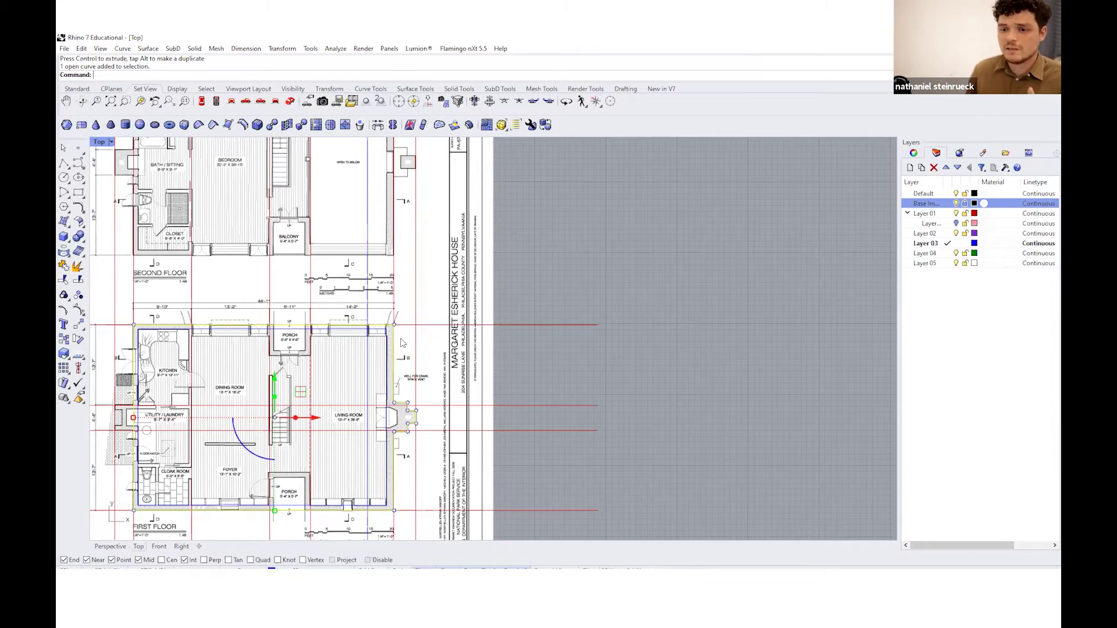
pyautogui.scroll(-3, 401, 349)
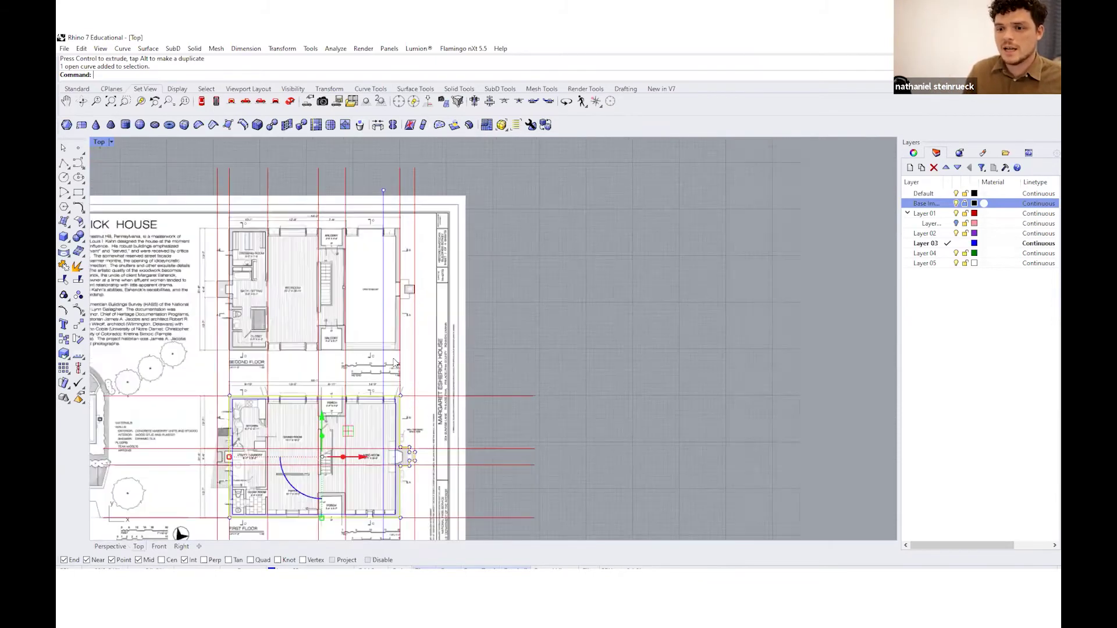
pyautogui.scroll(3, 394, 362)
pyautogui.click(385, 394)
# Copy the vertical wall line a short distance to the right
pyautogui.click(407, 414)
pyautogui.scroll(3, 399, 488)
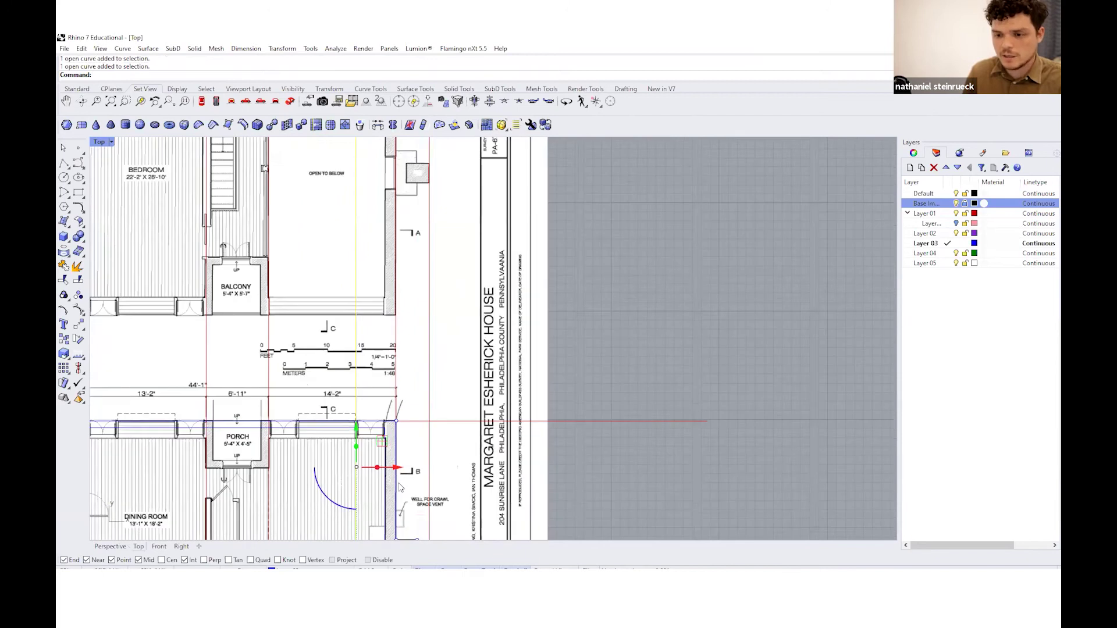
pyautogui.keyDown('alt'); pyautogui.keyDown('shift'); pyautogui.moveTo(397, 467); pyautogui.dragTo(427, 466); pyautogui.keyUp('shift'); pyautogui.keyUp('alt')
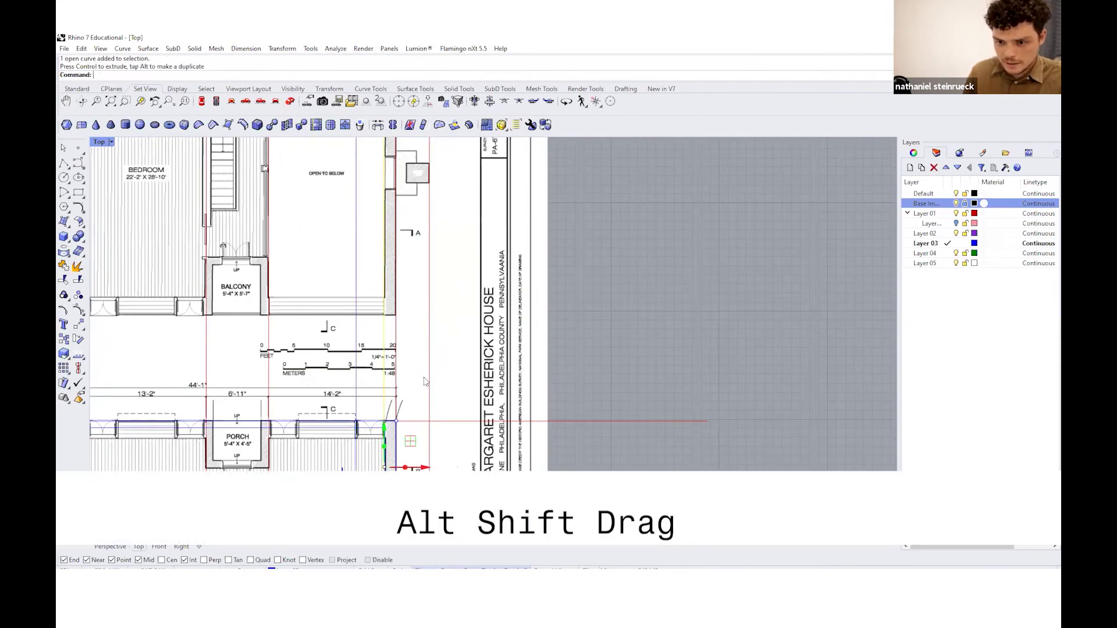
pyautogui.scroll(-4, 424, 381)
# Shift the selected door curves and arc to the left
pyautogui.click(399, 374)
pyautogui.click(425, 384)
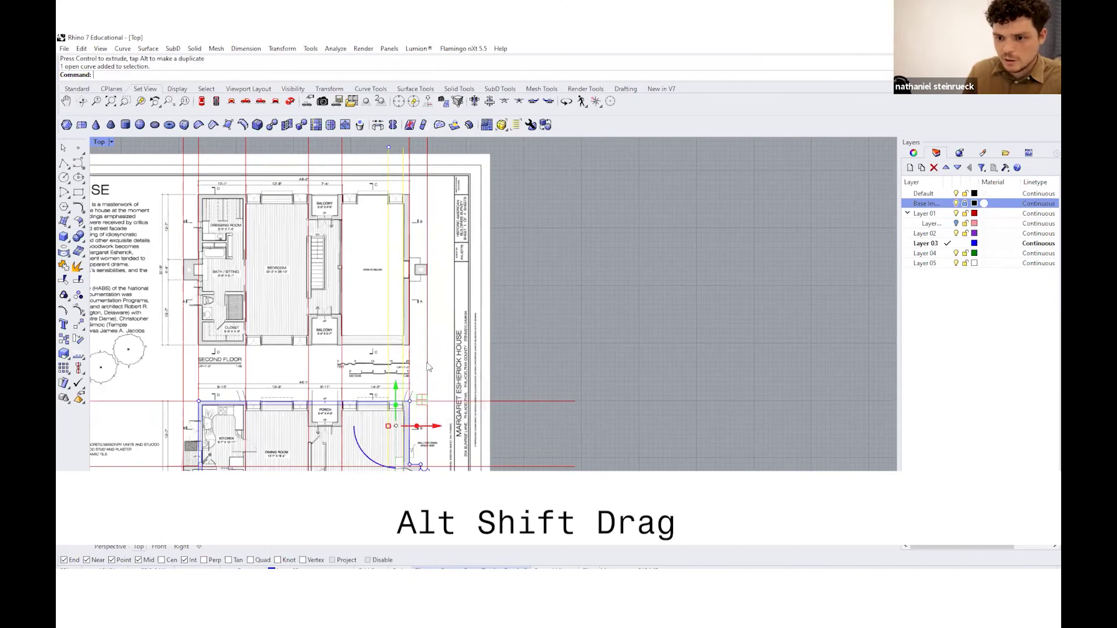
pyautogui.scroll(4, 394, 414)
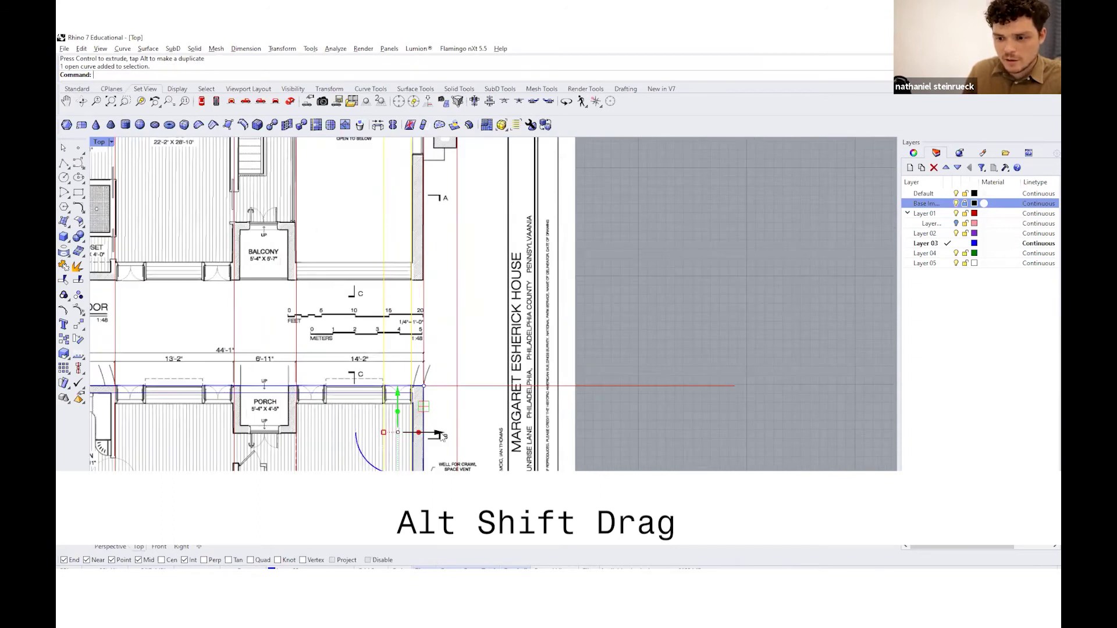
pyautogui.keyDown('alt'); pyautogui.keyDown('shift'); pyautogui.moveTo(440, 437); pyautogui.dragTo(382, 397); pyautogui.keyUp('shift'); pyautogui.keyUp('alt')
pyautogui.scroll(5, 312, 345)
pyautogui.scroll(-6, 349, 373)
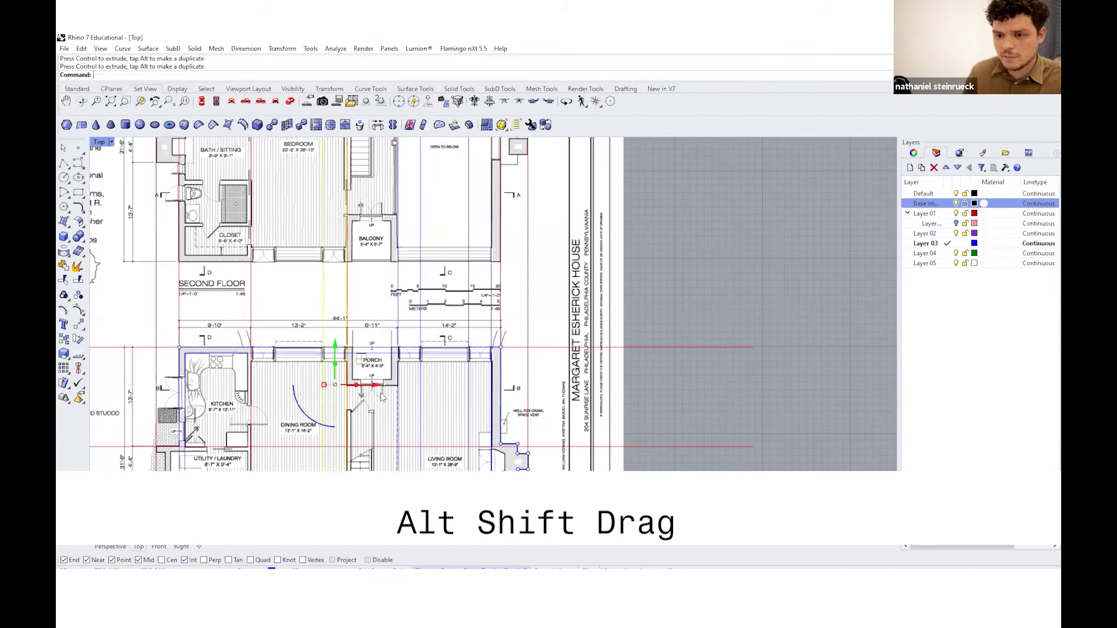
pyautogui.scroll(-3, 382, 397)
pyautogui.scroll(8, 403, 327)
# Trim away the wall segment between the two yellow cutting lines
pyautogui.write('trim')
pyautogui.press('Return')
pyautogui.click(404, 329)
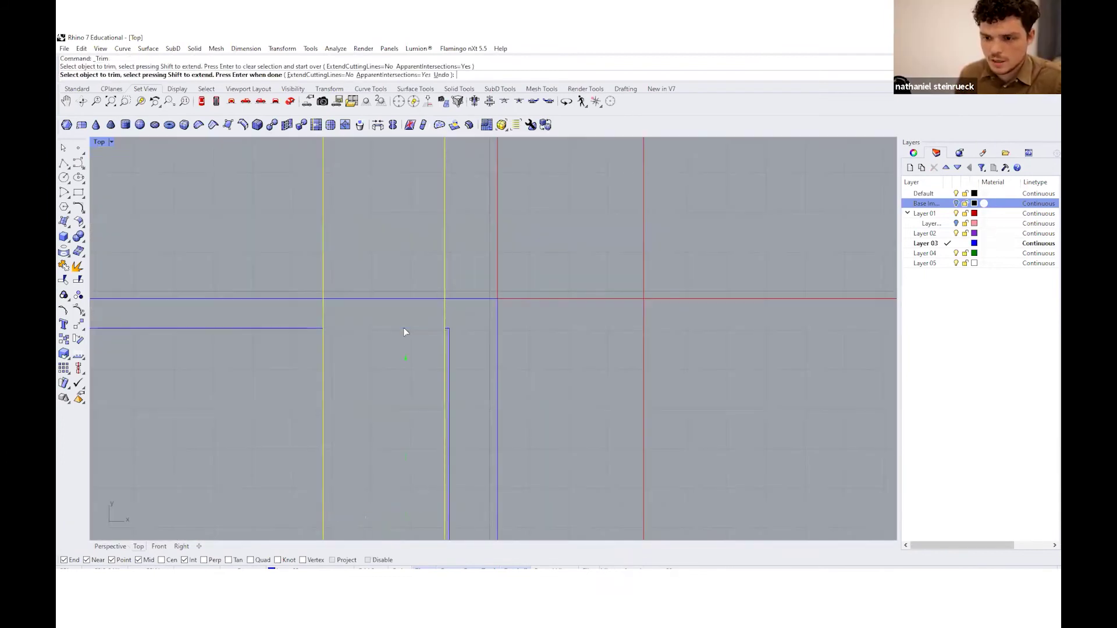
pyautogui.click(398, 299)
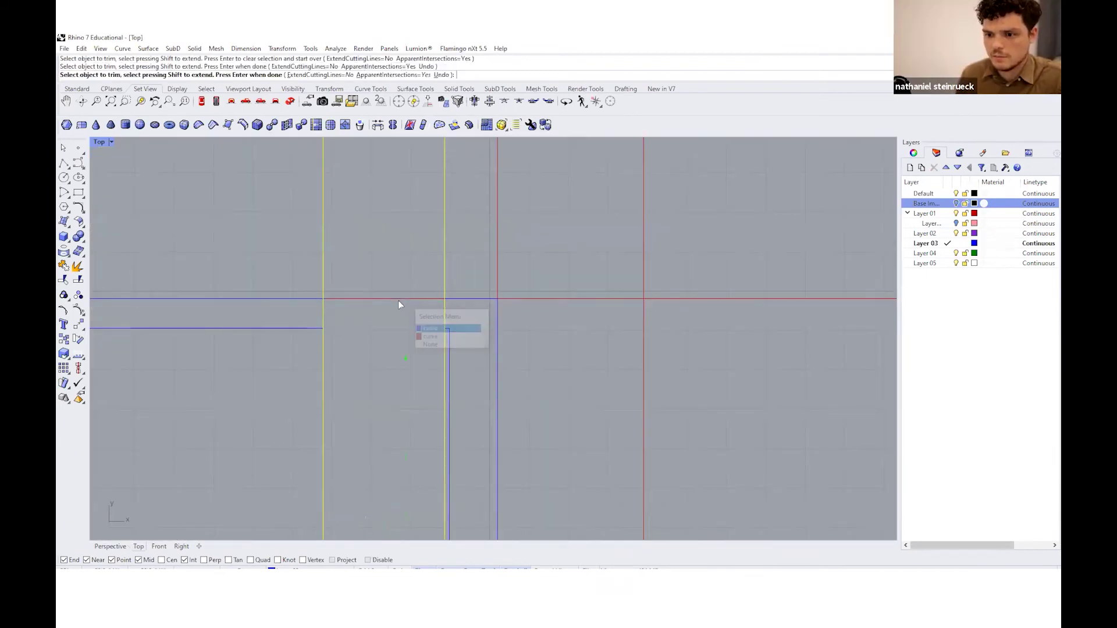
pyautogui.press('Return')
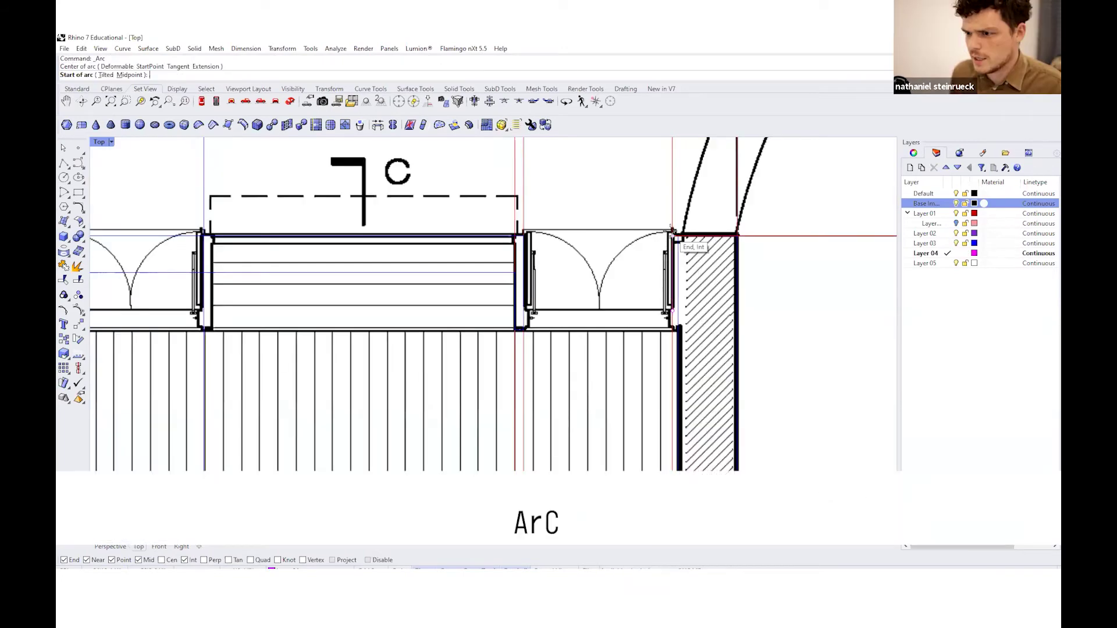
# Finish the door arc at the existing door arc and hide the traced underlay image
pyautogui.click(674, 236)
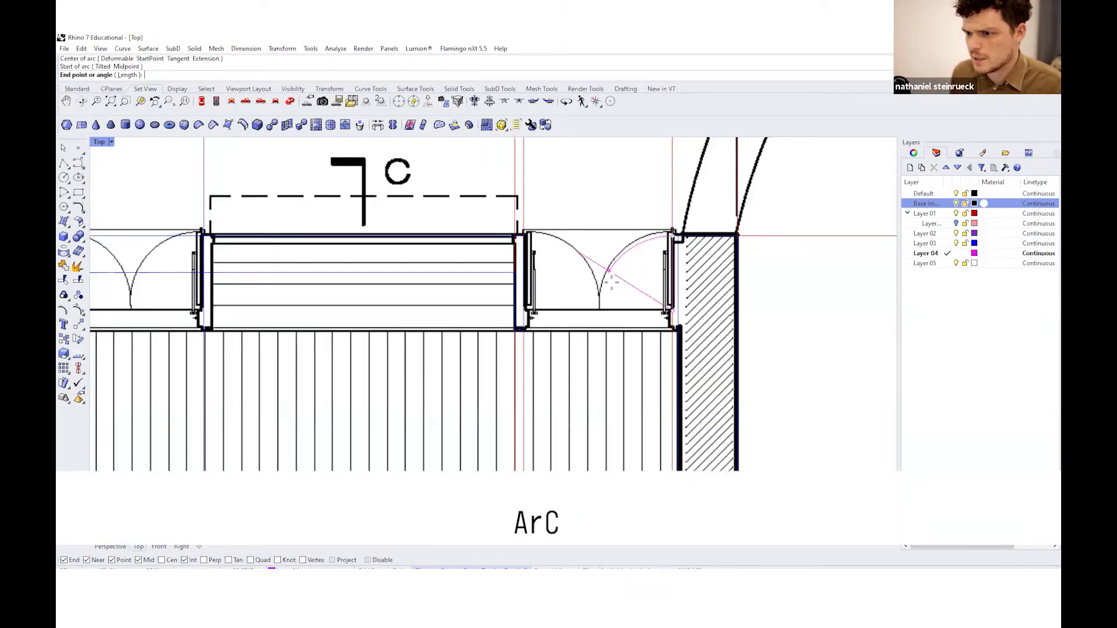
pyautogui.click(600, 308)
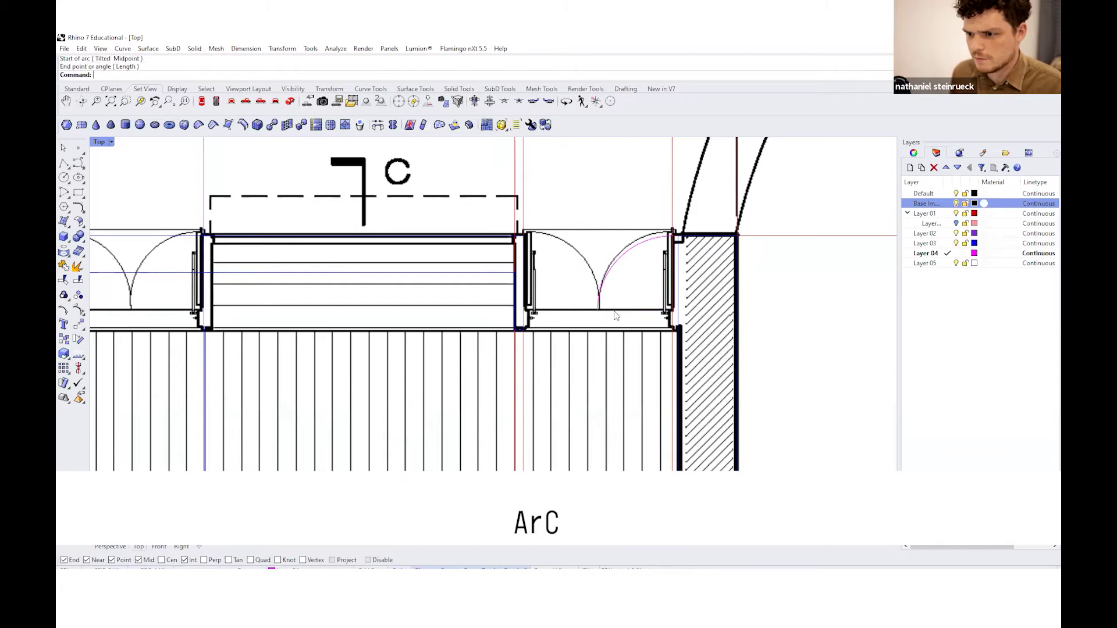
pyautogui.click(955, 203)
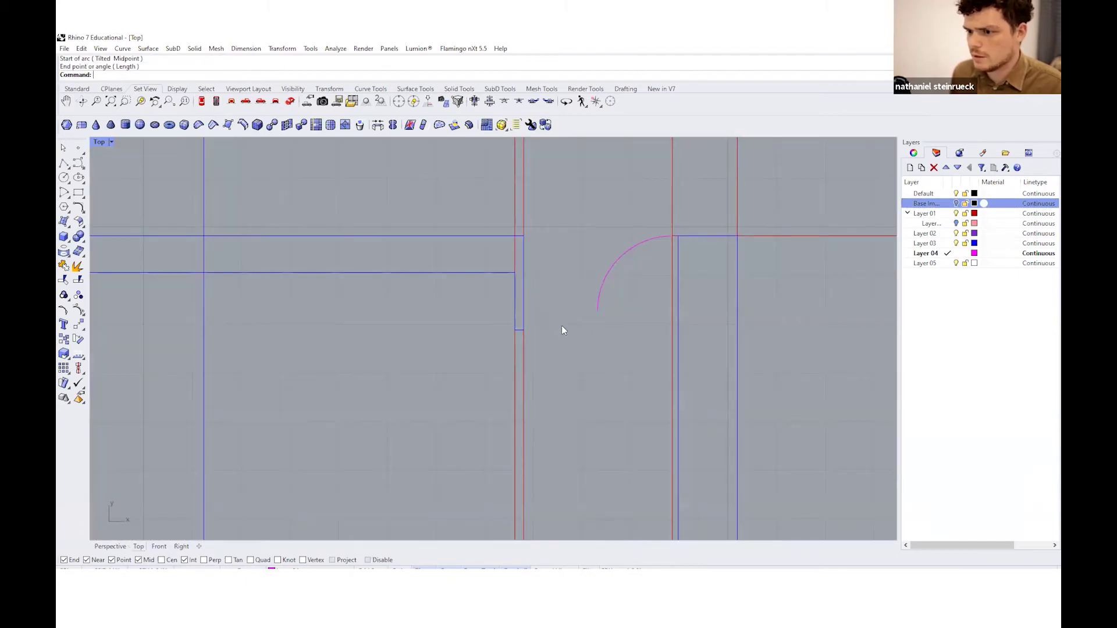
# Draw a second door swing arc centred on the wall corner, then show the Layers list
pyautogui.press('Return')
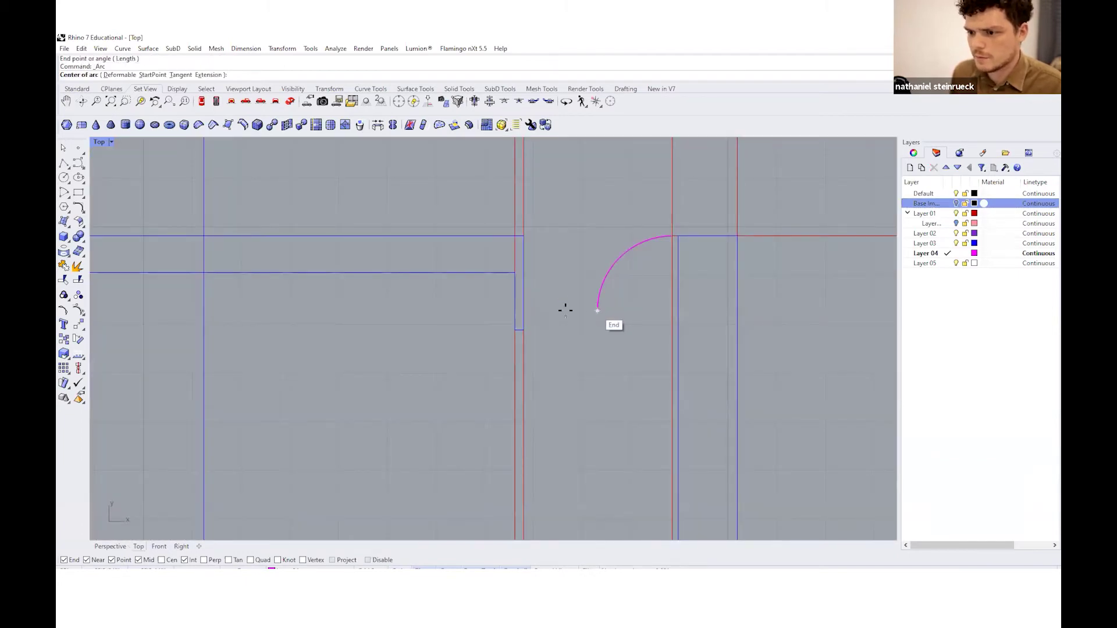
pyautogui.click(524, 311)
pyautogui.click(524, 236)
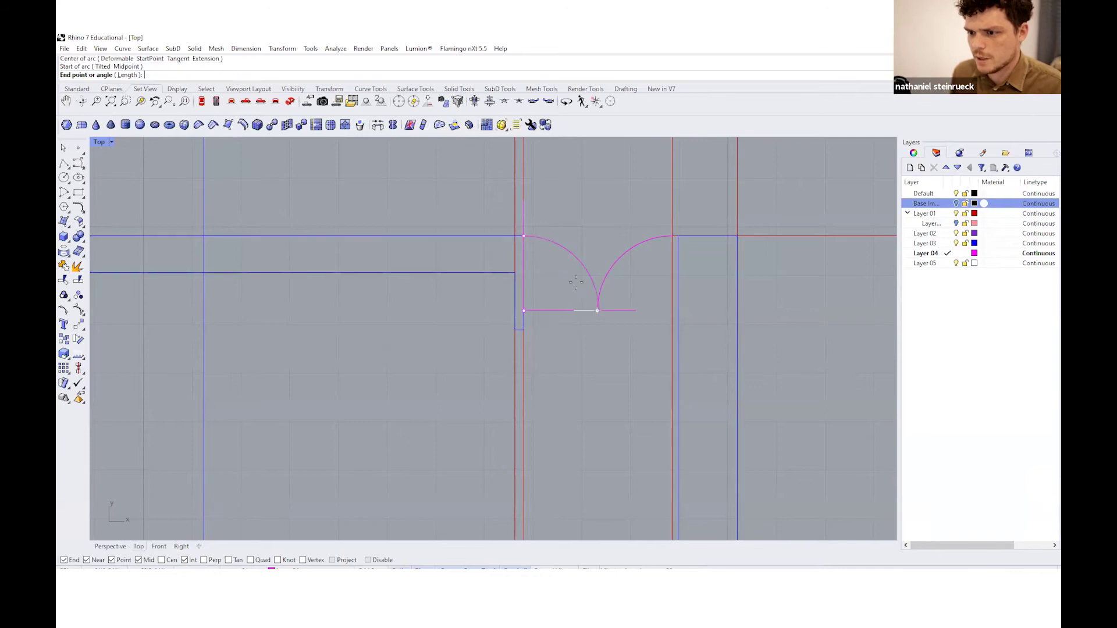
pyautogui.click(597, 310)
pyautogui.scroll(-5, 603, 326)
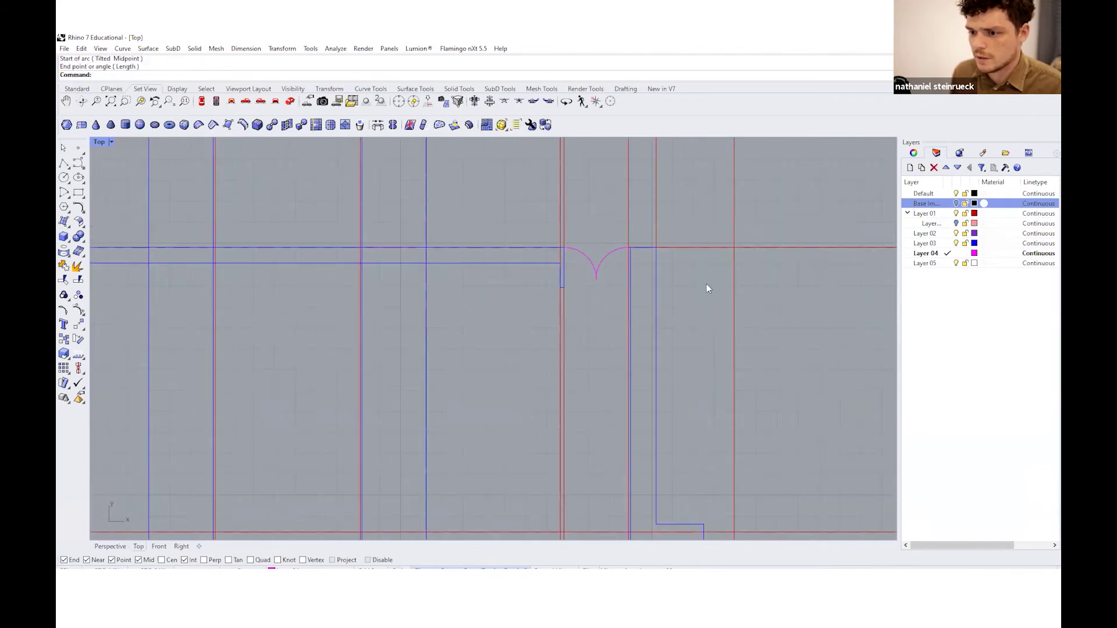
pyautogui.scroll(5, 626, 264)
pyautogui.scroll(-3, 621, 268)
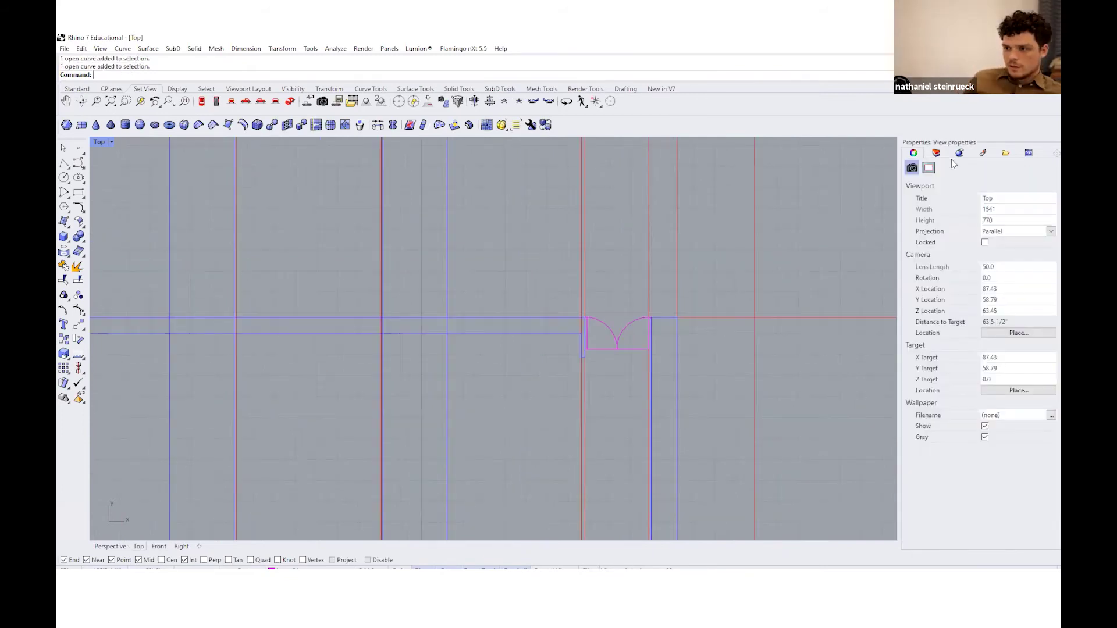
pyautogui.click(936, 153)
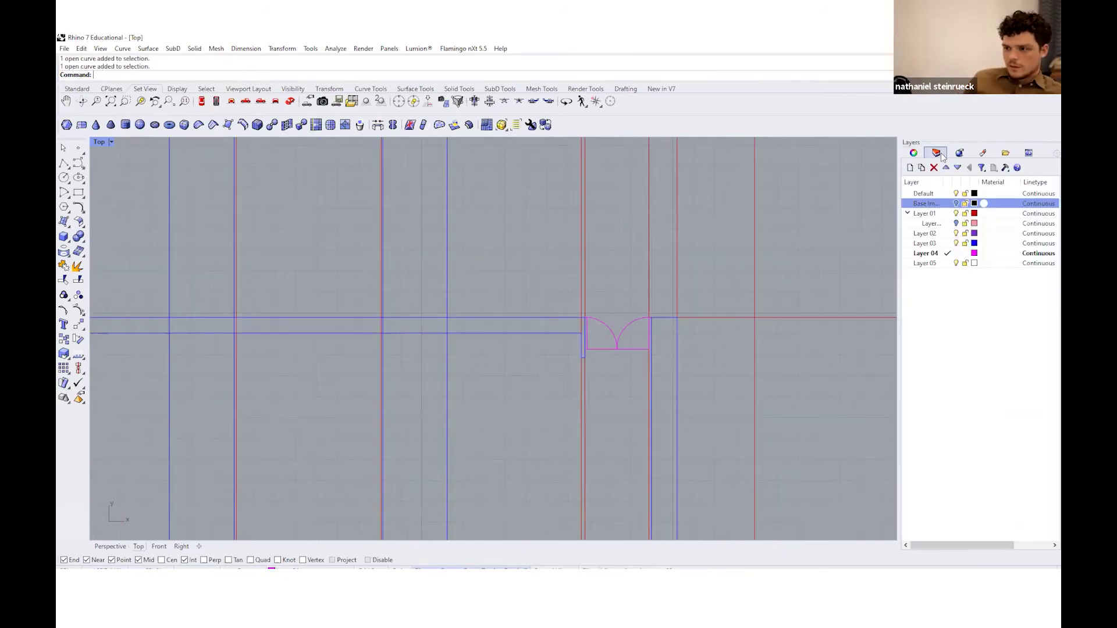
# Set Layer 03's print width to 1.0 mm
pyautogui.click(932, 244)
pyautogui.rightClick(932, 245)
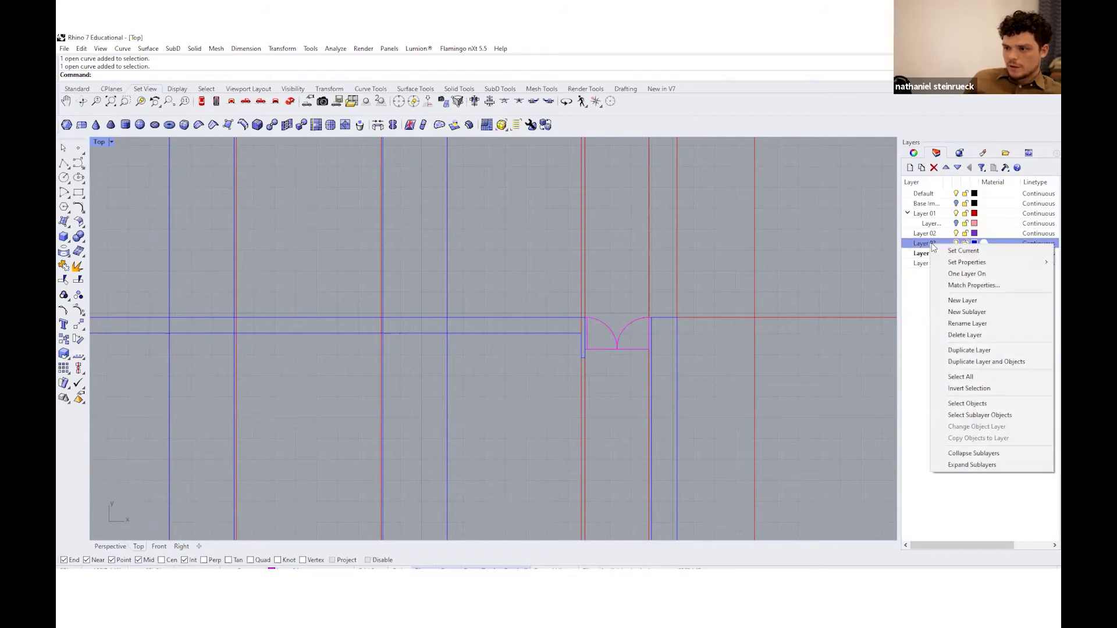
pyautogui.moveTo(953, 263)
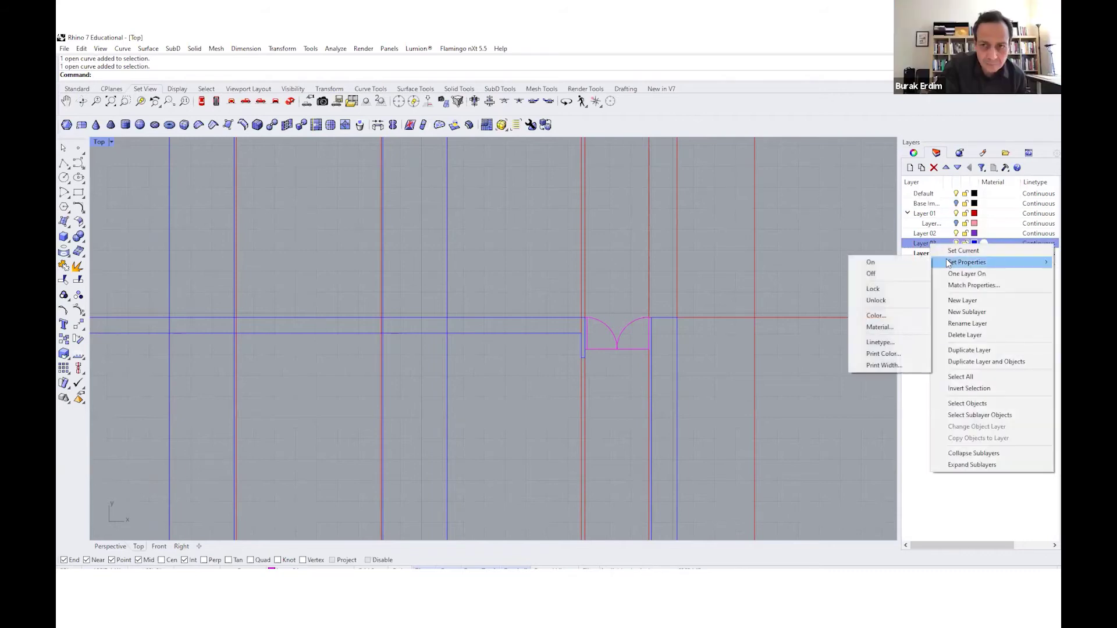
pyautogui.click(917, 367)
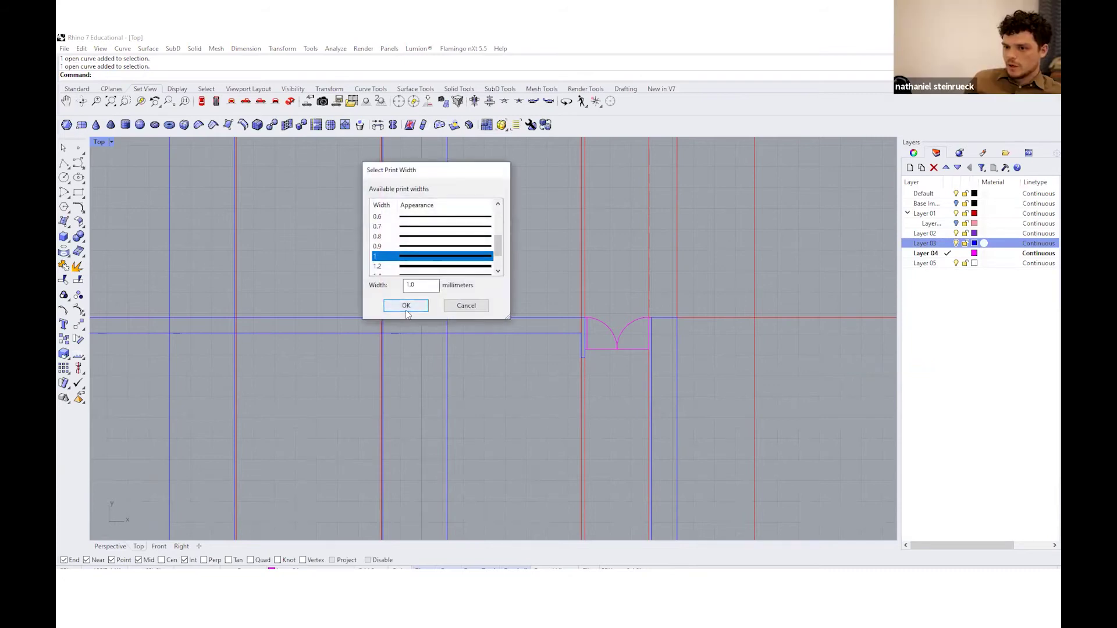
pyautogui.click(408, 309)
# Set Layer 01's print width to 0.13 mm
pyautogui.click(649, 261)
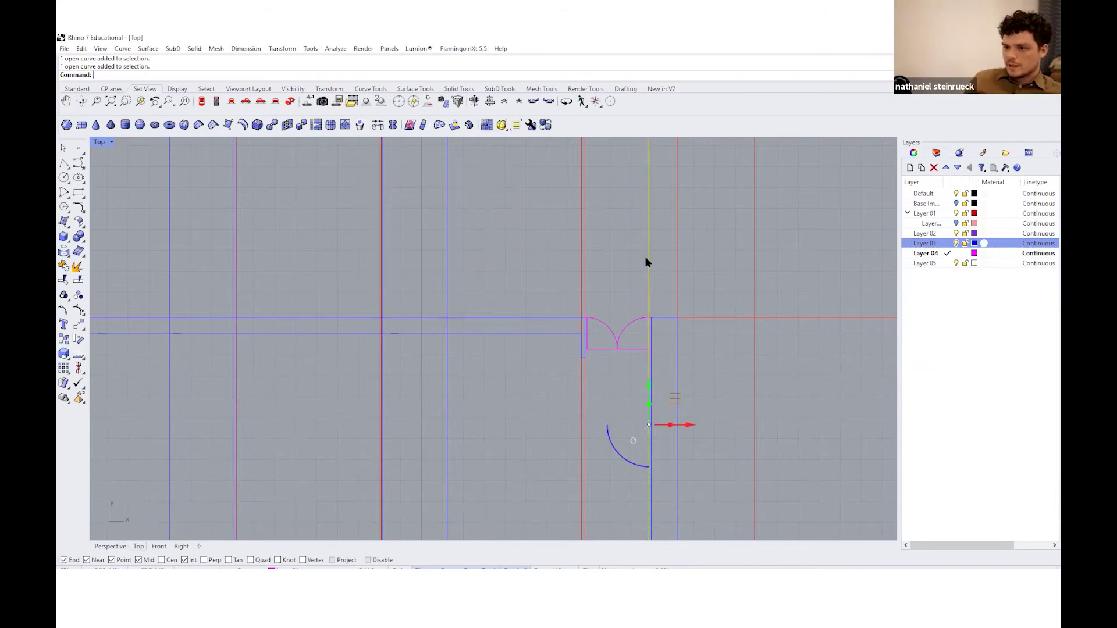
pyautogui.rightClick(933, 215)
pyautogui.moveTo(954, 230)
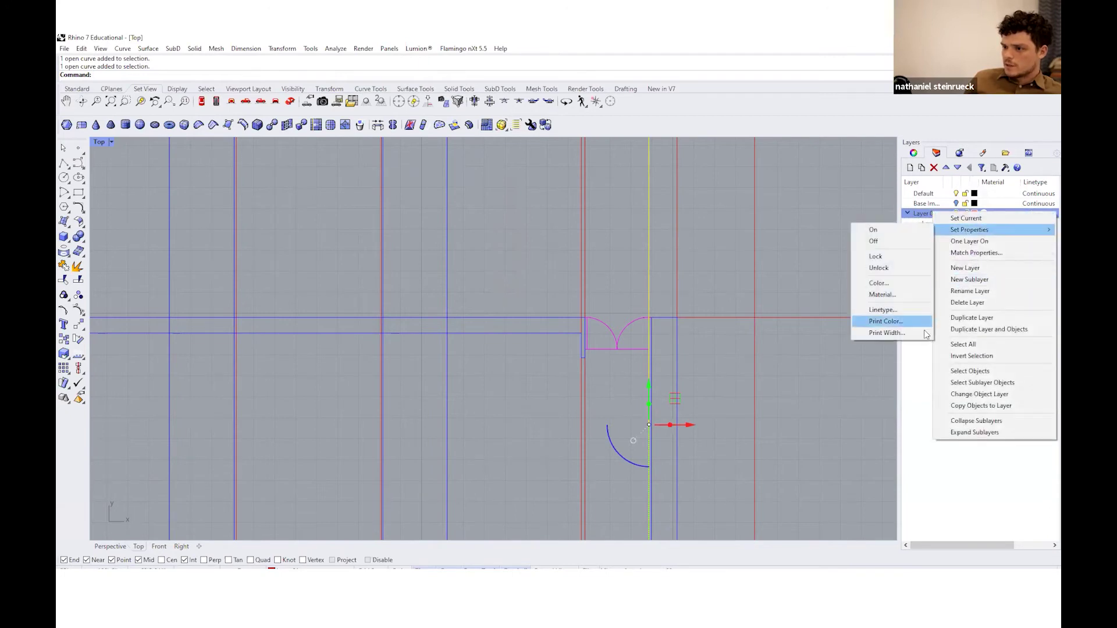
pyautogui.click(925, 334)
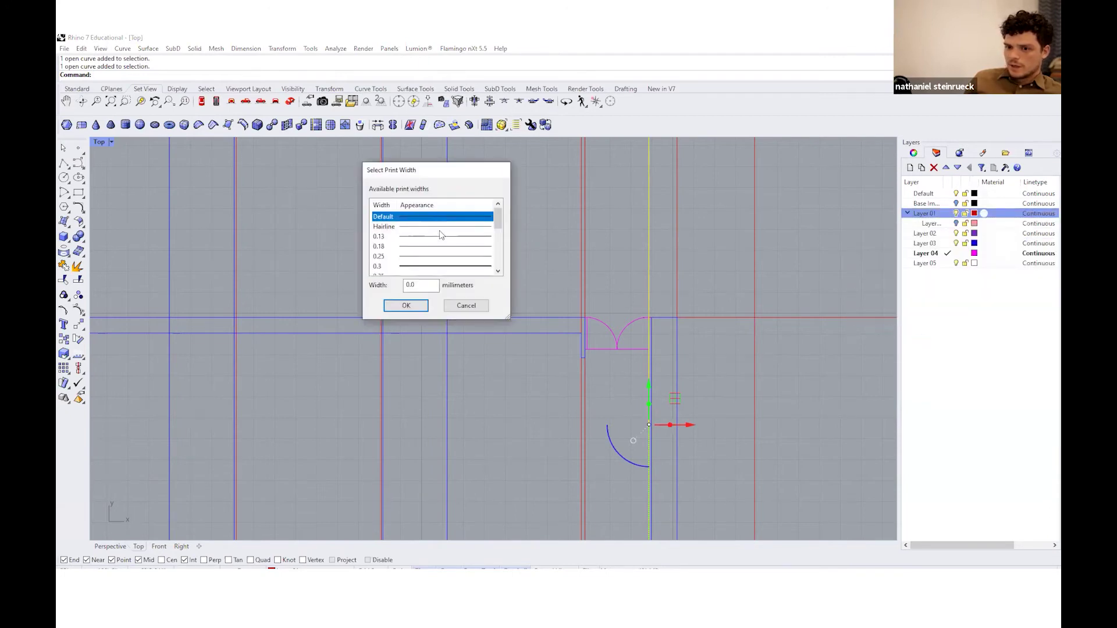
pyautogui.click(440, 236)
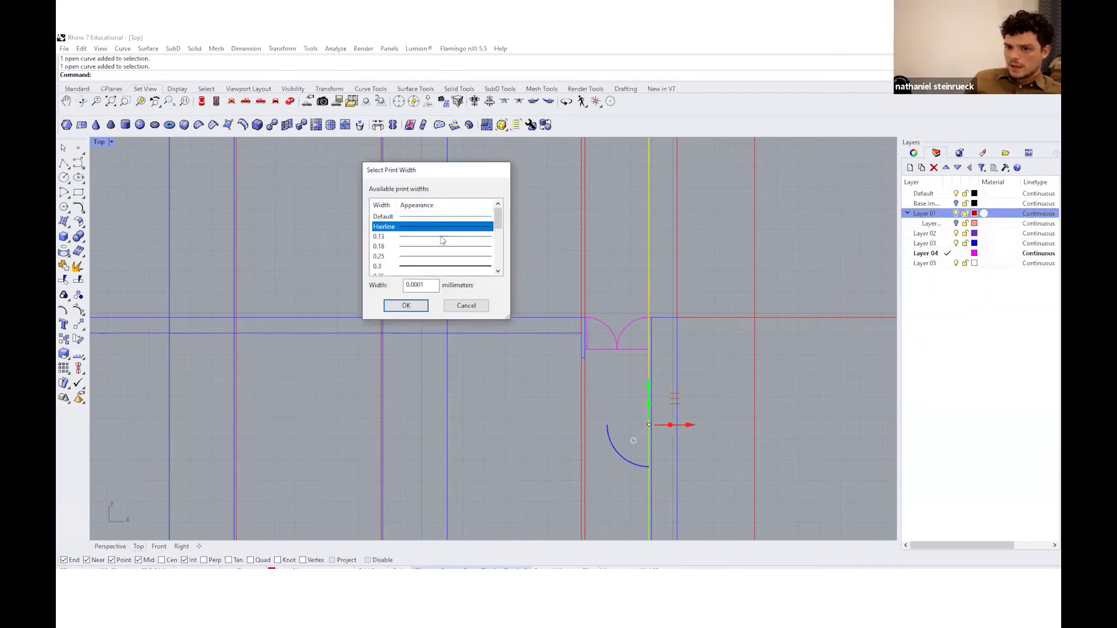
pyautogui.click(414, 309)
# Pick grey instead of red as Layer 01's print colour
pyautogui.rightClick(936, 215)
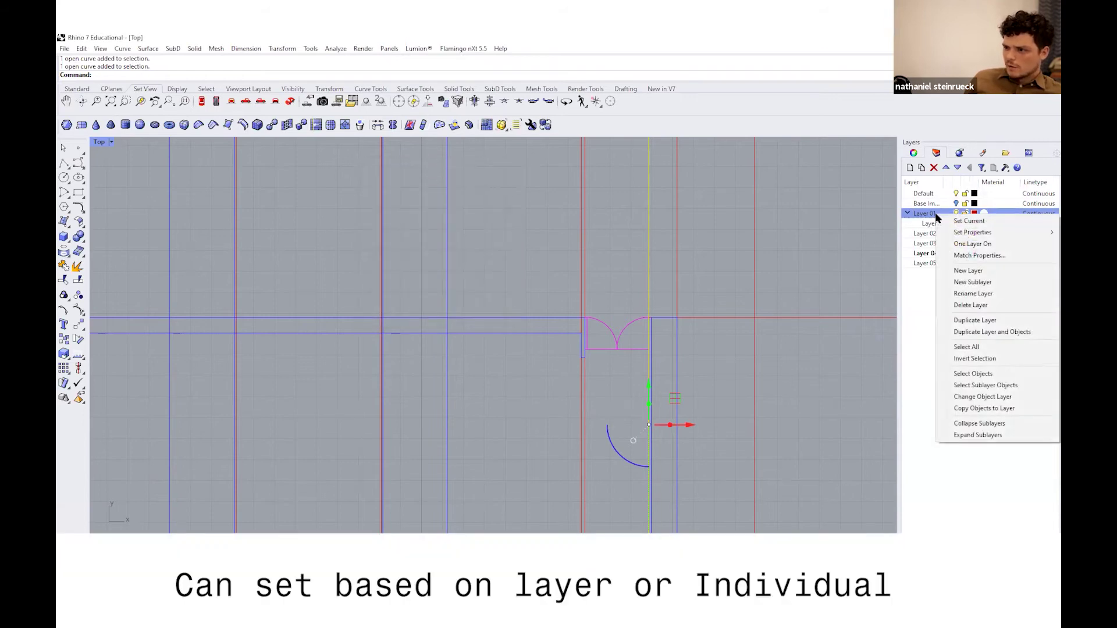
pyautogui.moveTo(945, 233)
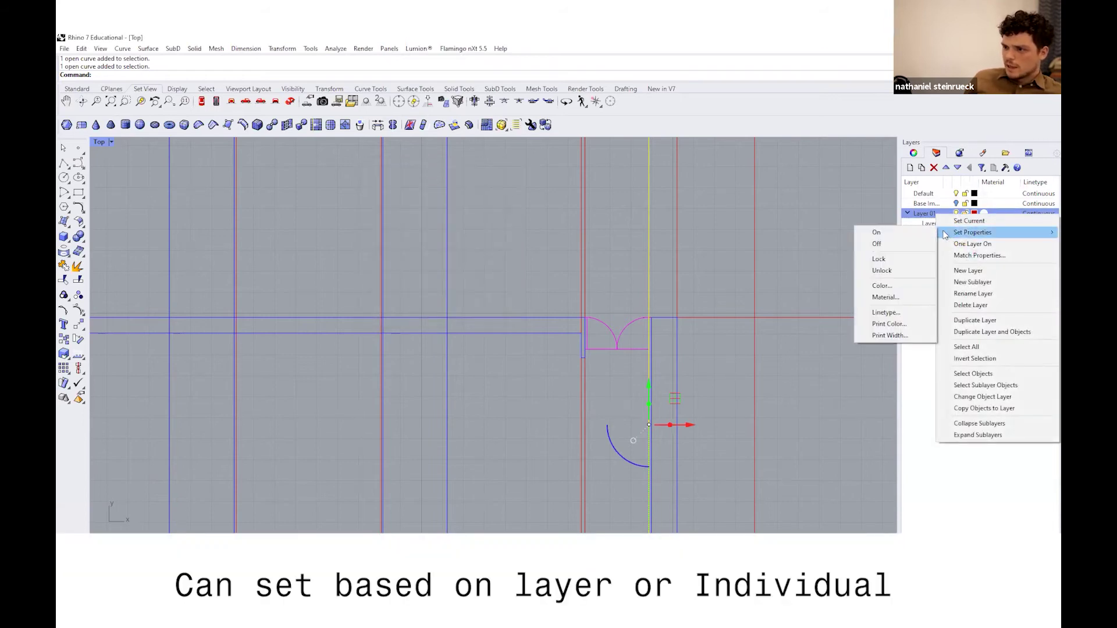
pyautogui.click(909, 325)
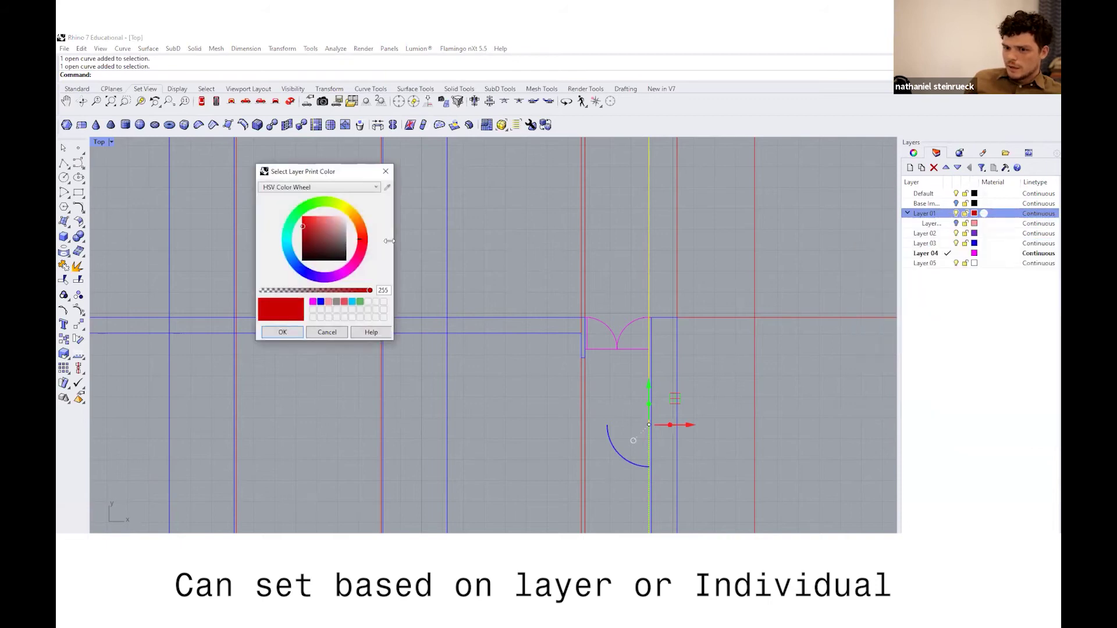
pyautogui.moveTo(307, 228); pyautogui.dragTo(349, 246)
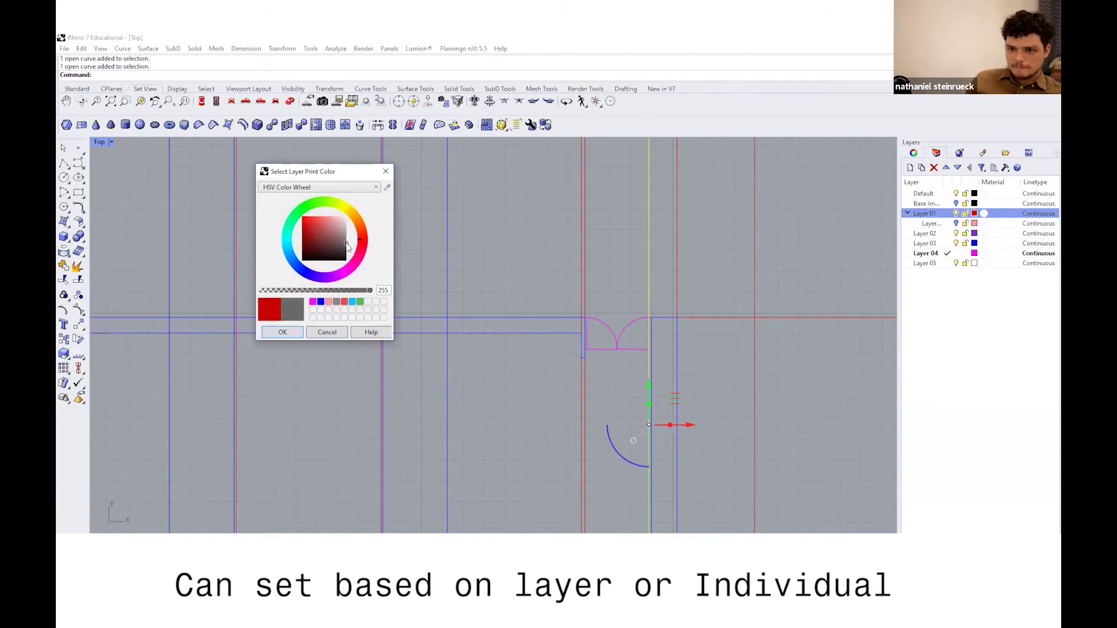
pyautogui.click(282, 332)
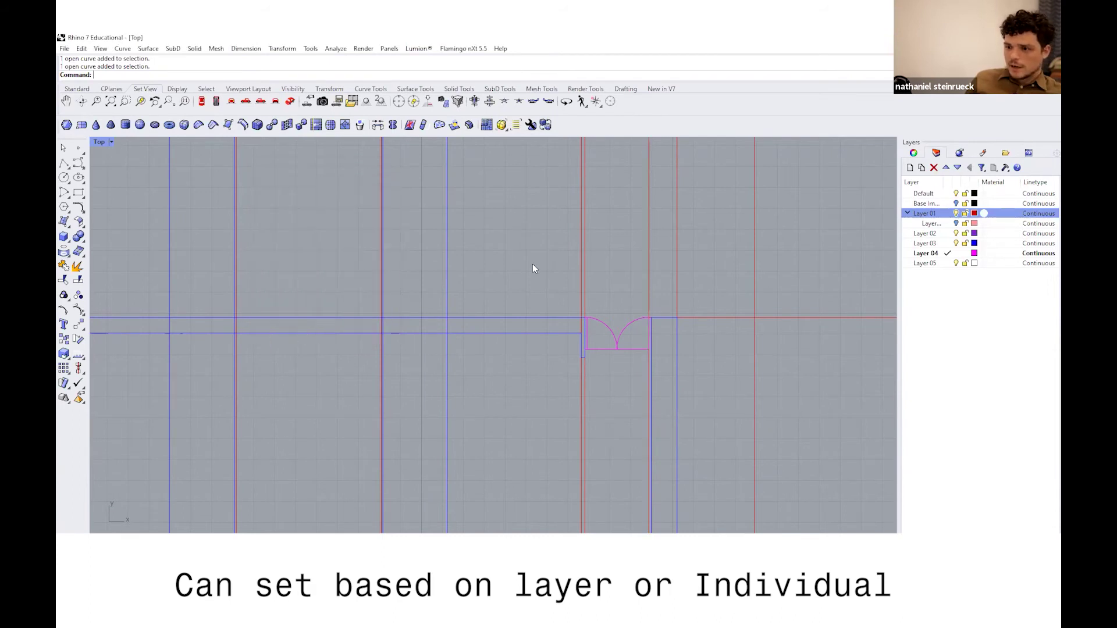
pyautogui.rightClick(939, 217)
pyautogui.moveTo(949, 232)
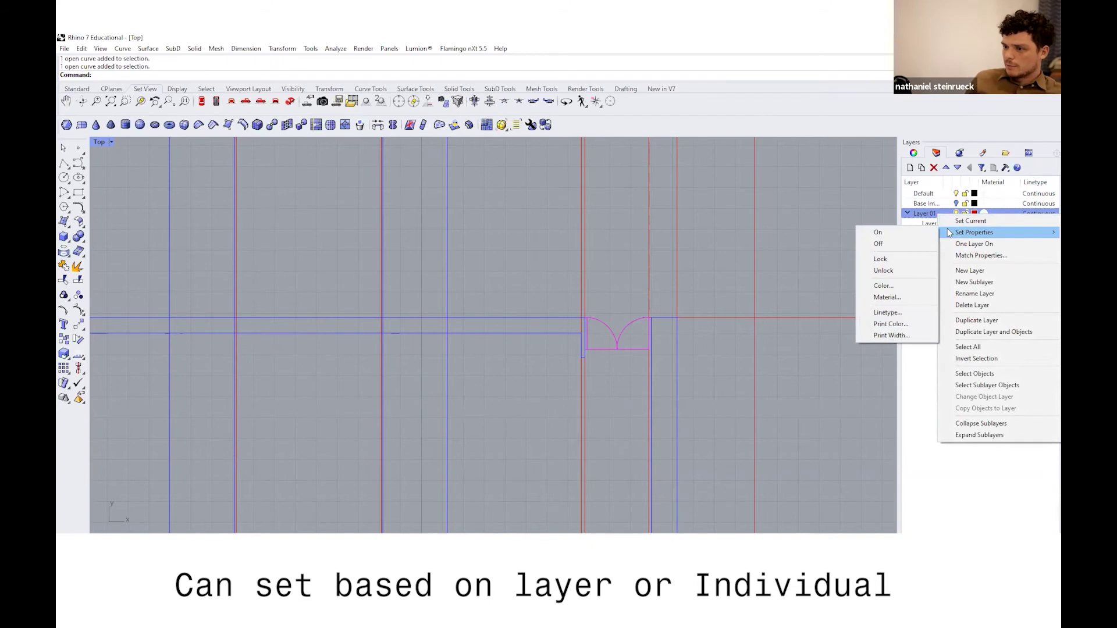
pyautogui.click(919, 314)
pyautogui.moveTo(533, 277); pyautogui.dragTo(544, 323)
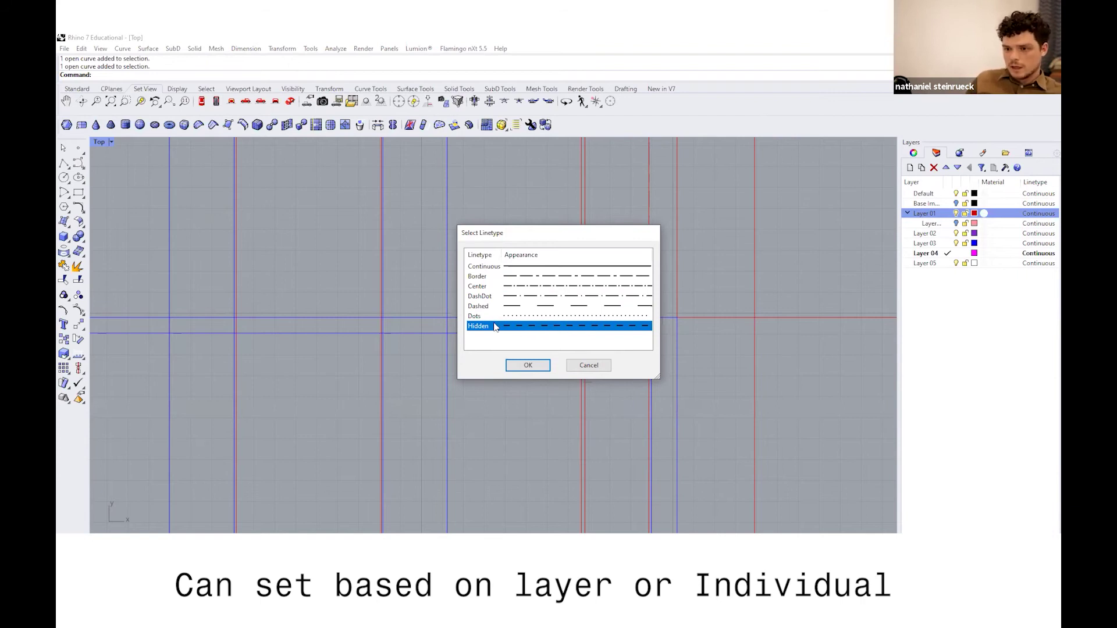
pyautogui.click(540, 278)
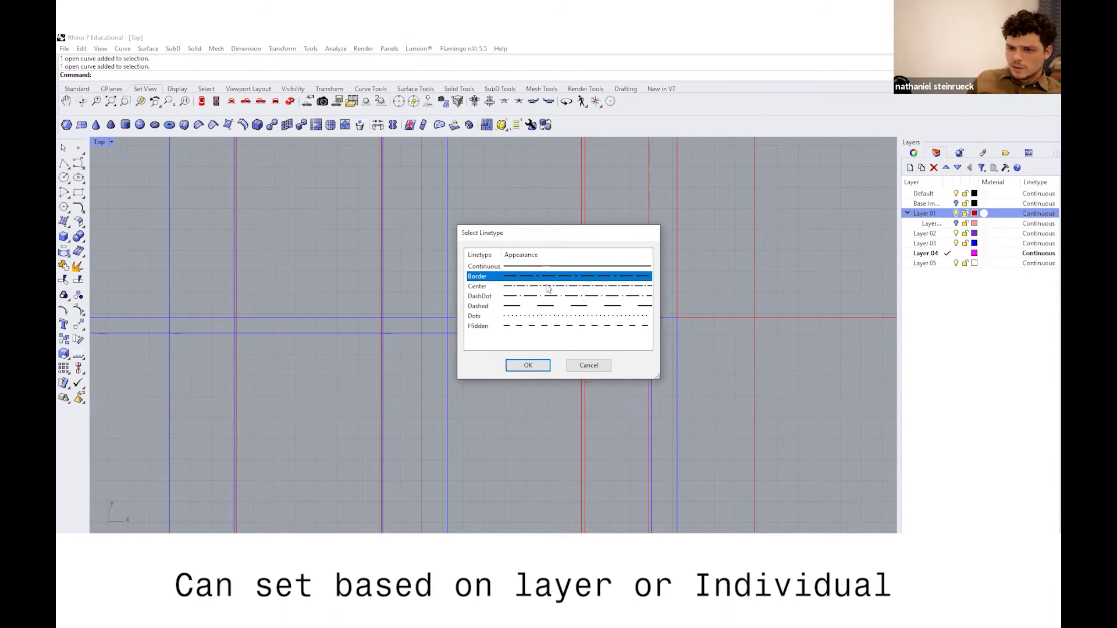
pyautogui.click(548, 285)
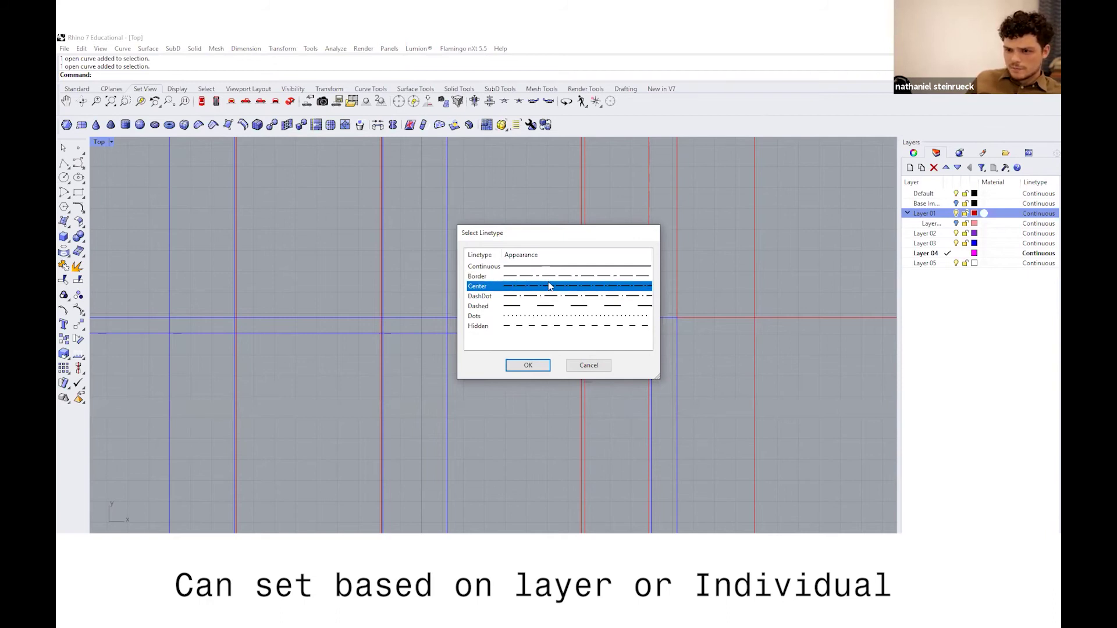
pyautogui.click(549, 276)
pyautogui.click(549, 286)
pyautogui.click(547, 268)
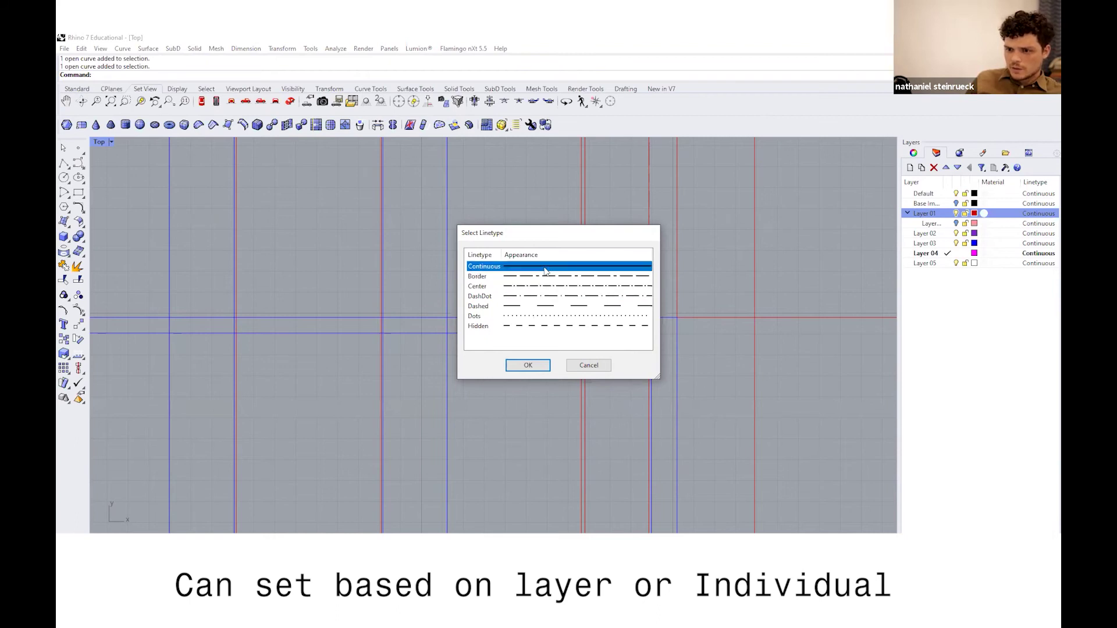
pyautogui.click(527, 366)
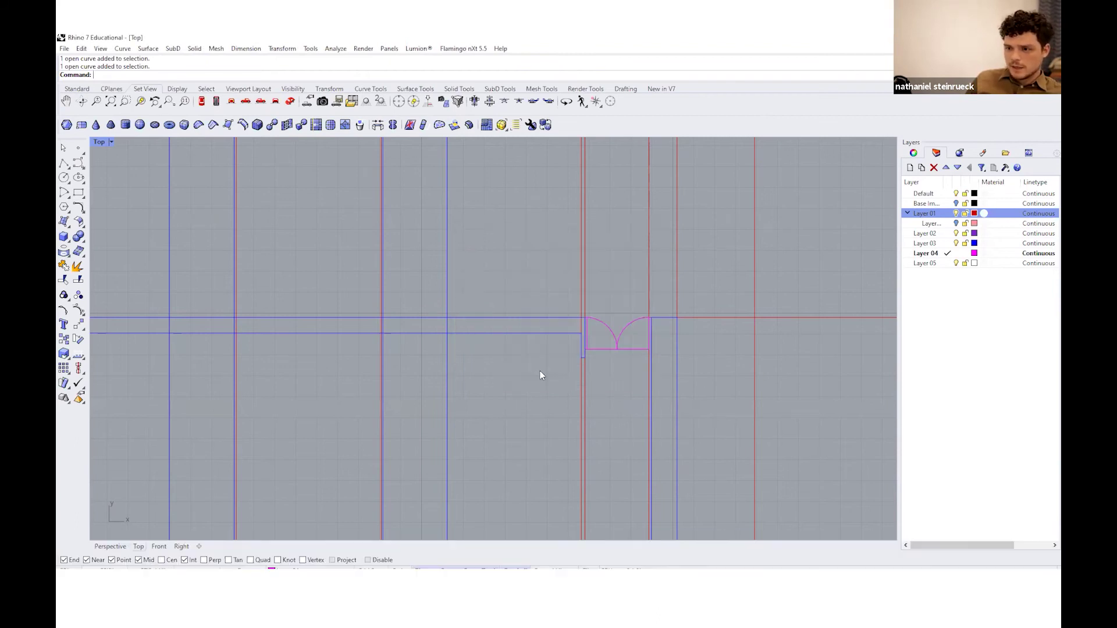
# Choose 0.6 from the Print Width list for Layer 04
pyautogui.rightClick(928, 254)
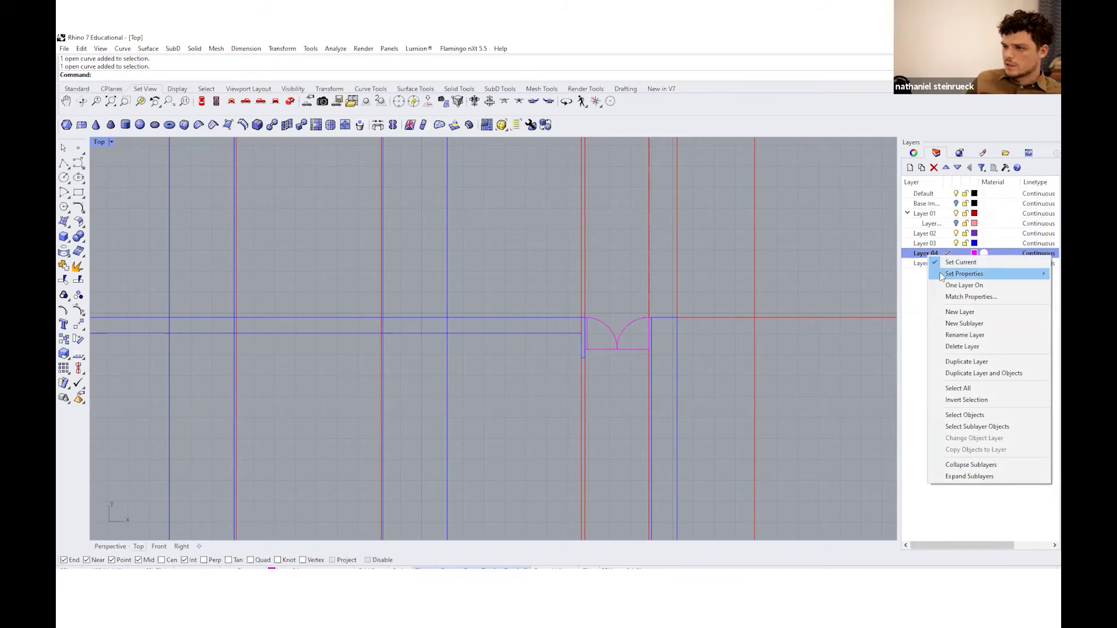
pyautogui.moveTo(941, 274)
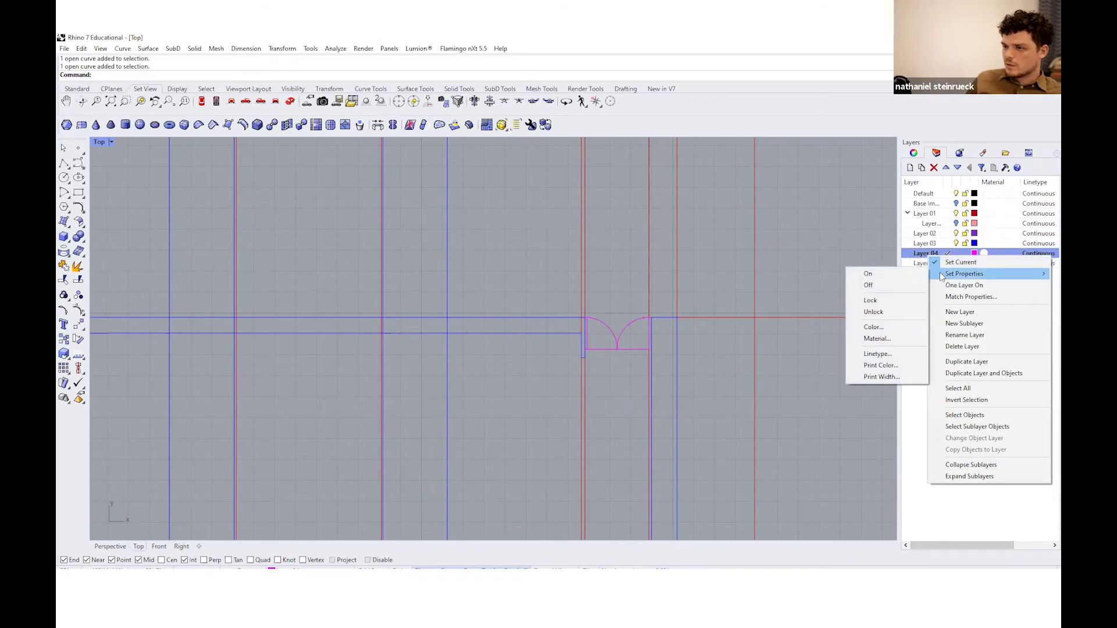
pyautogui.click(915, 381)
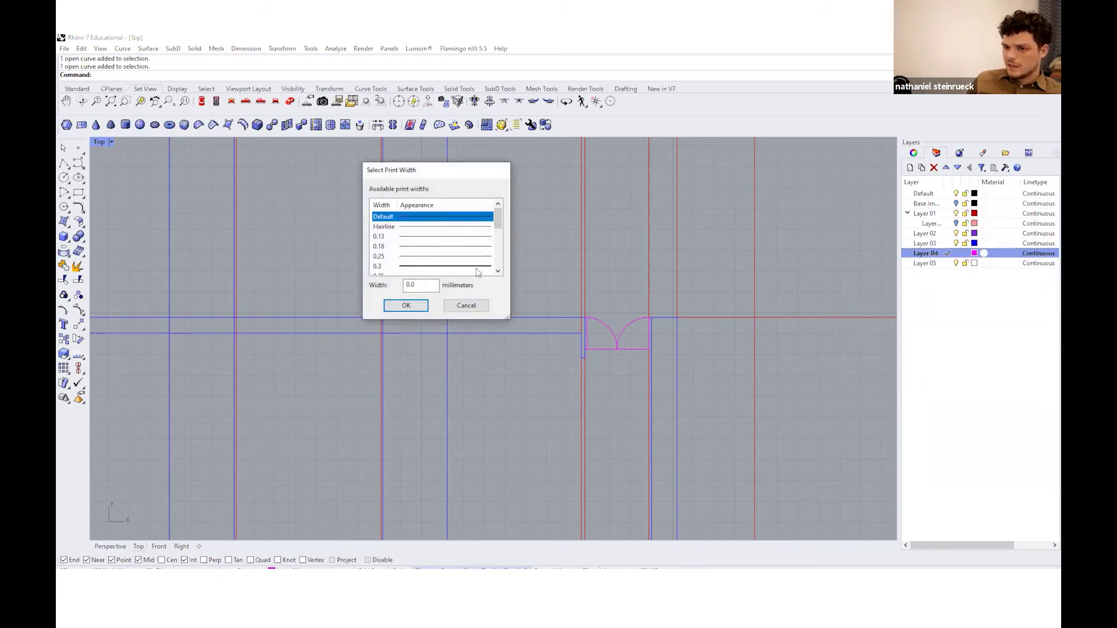
pyautogui.scroll(-3, 443, 260)
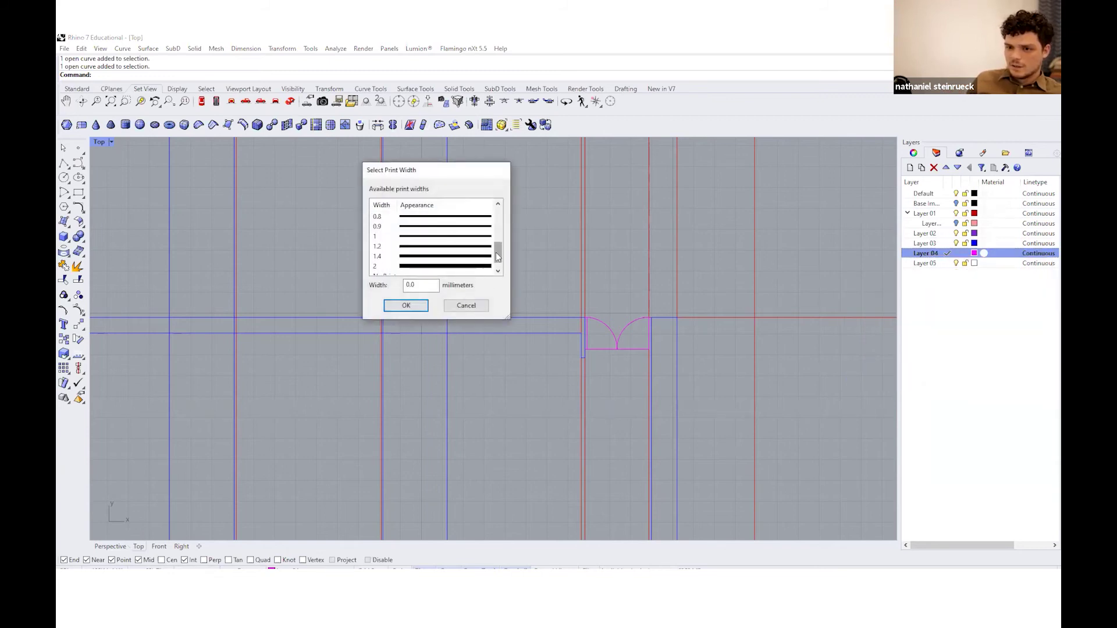
pyautogui.scroll(2, 495, 252)
pyautogui.scroll(1, 498, 251)
pyautogui.click(428, 227)
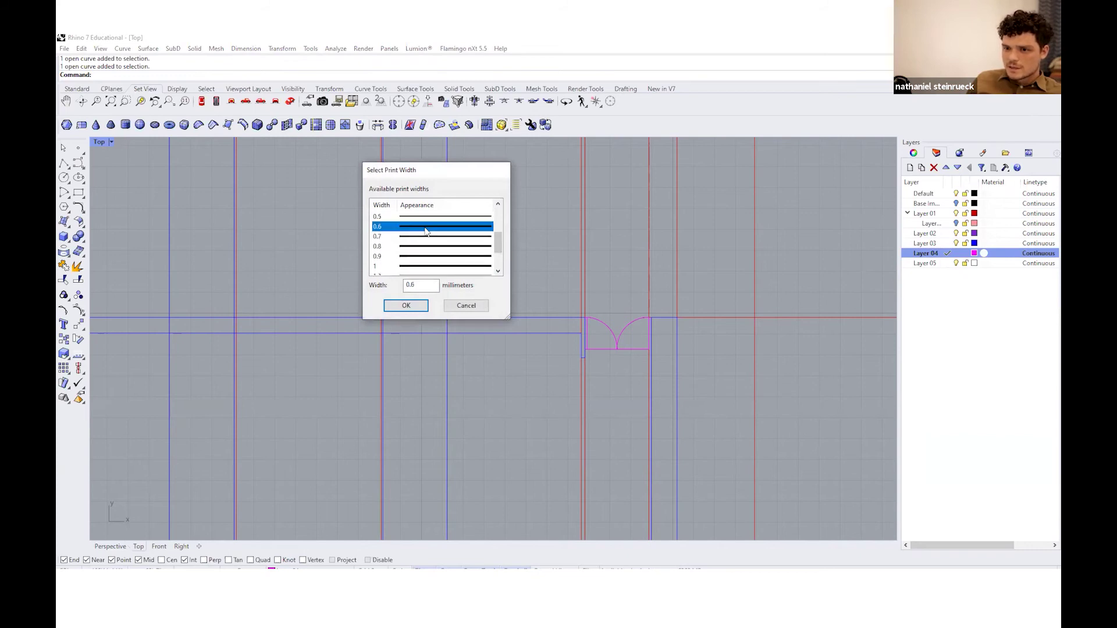
pyautogui.click(406, 306)
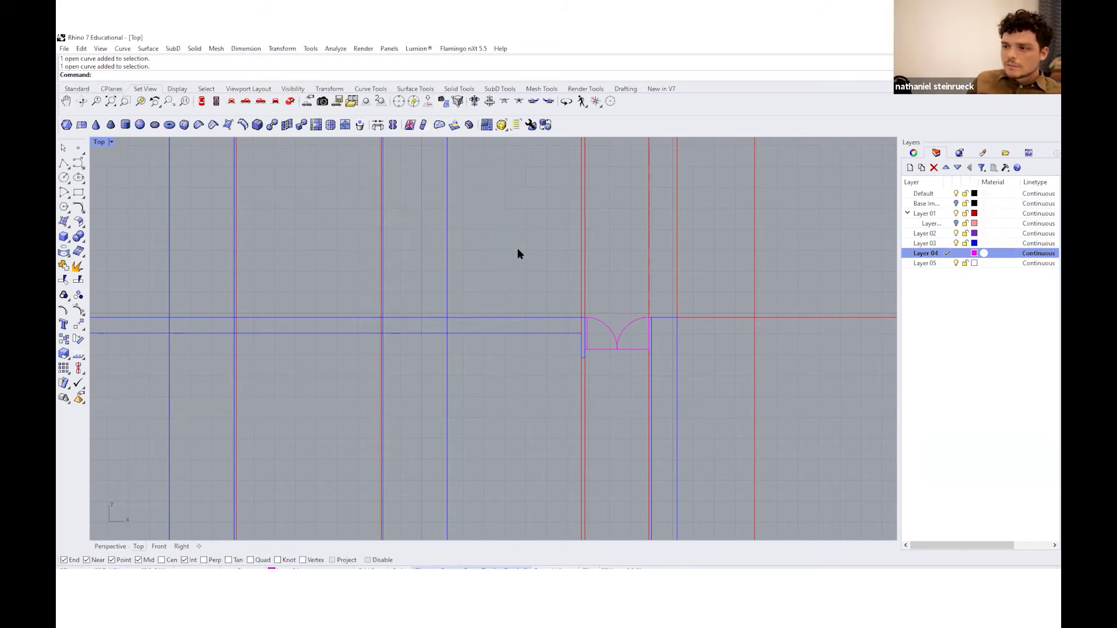
# Save the current viewport as a named view called Top using NamedView
pyautogui.scroll(-8, 602, 312)
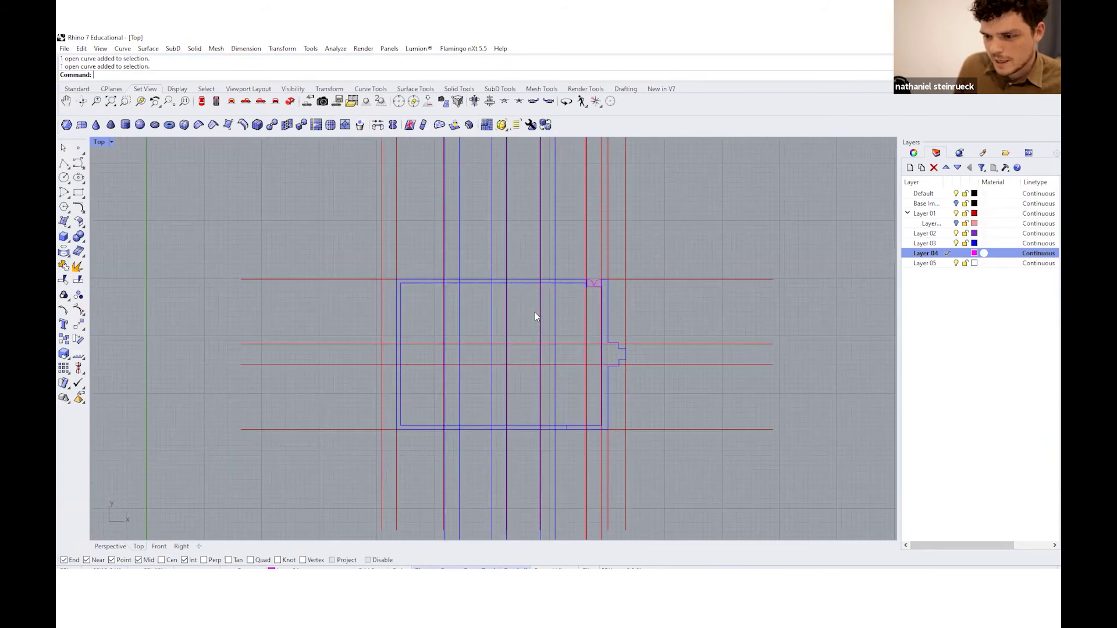
pyautogui.scroll(2, 454, 317)
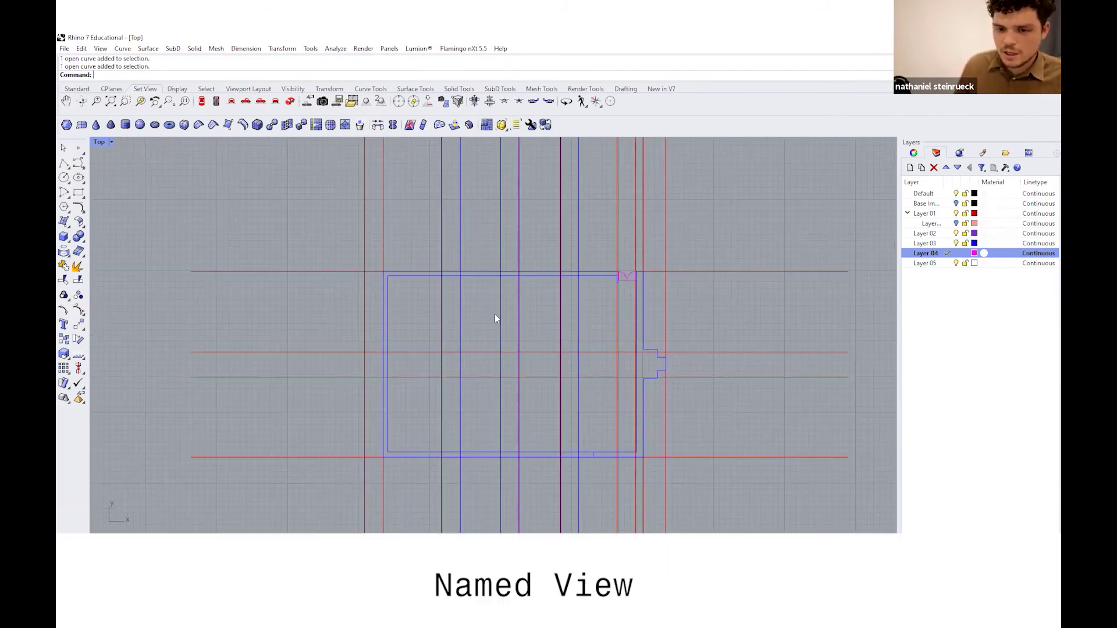
pyautogui.write('Na')
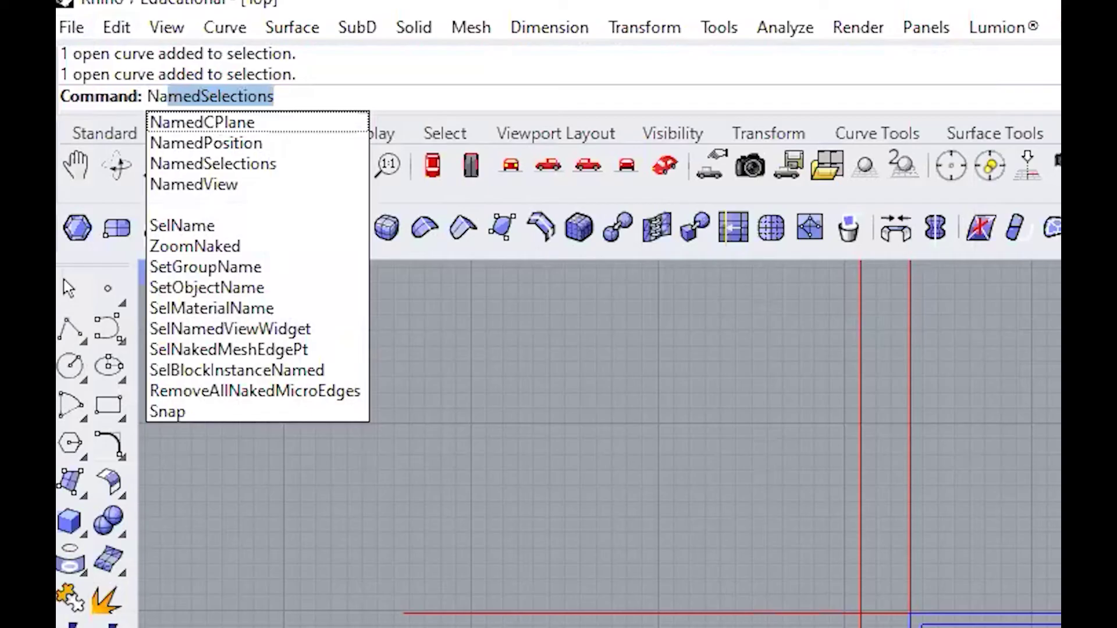
pyautogui.press('BackSpace')
pyautogui.press('BackSpace')
pyautogui.press('BackSpace')
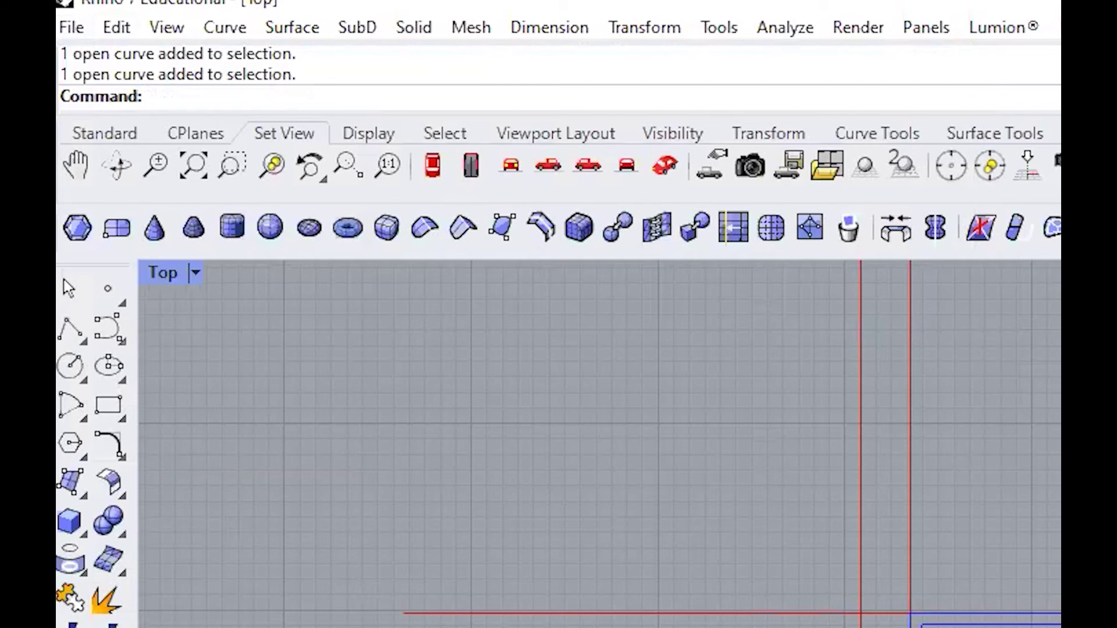
pyautogui.write('N')
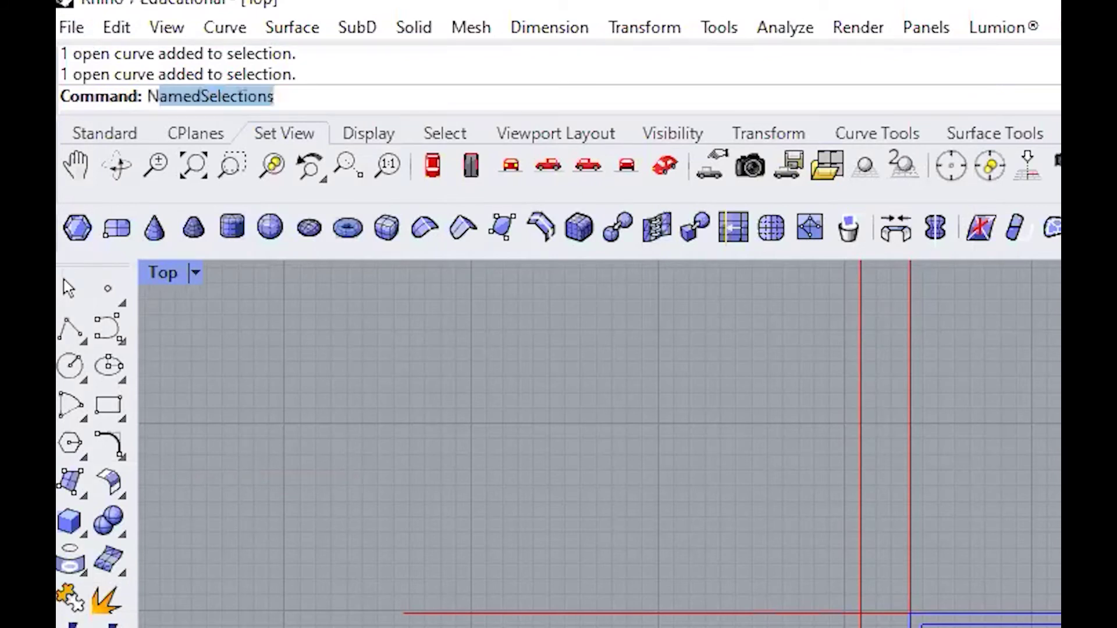
pyautogui.write('amedView')
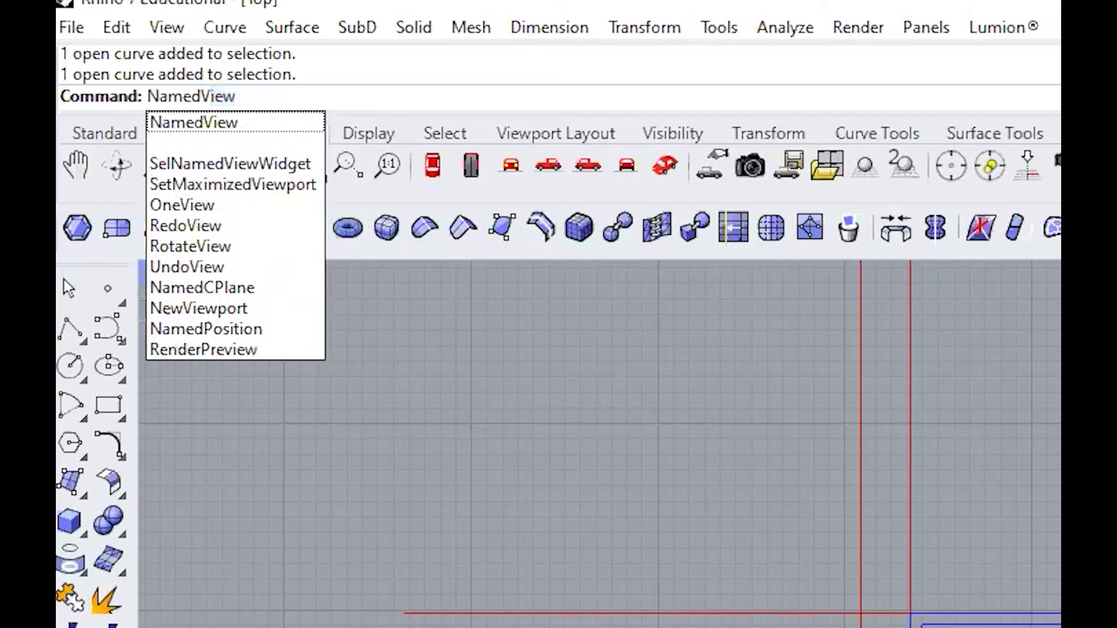
pyautogui.press('Return')
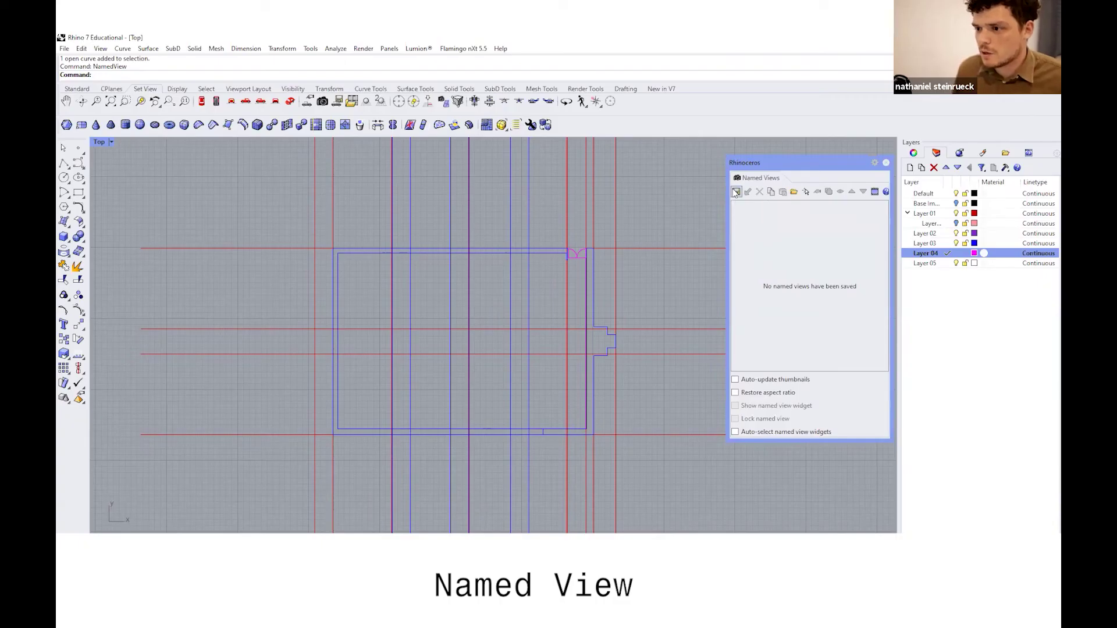
pyautogui.click(736, 193)
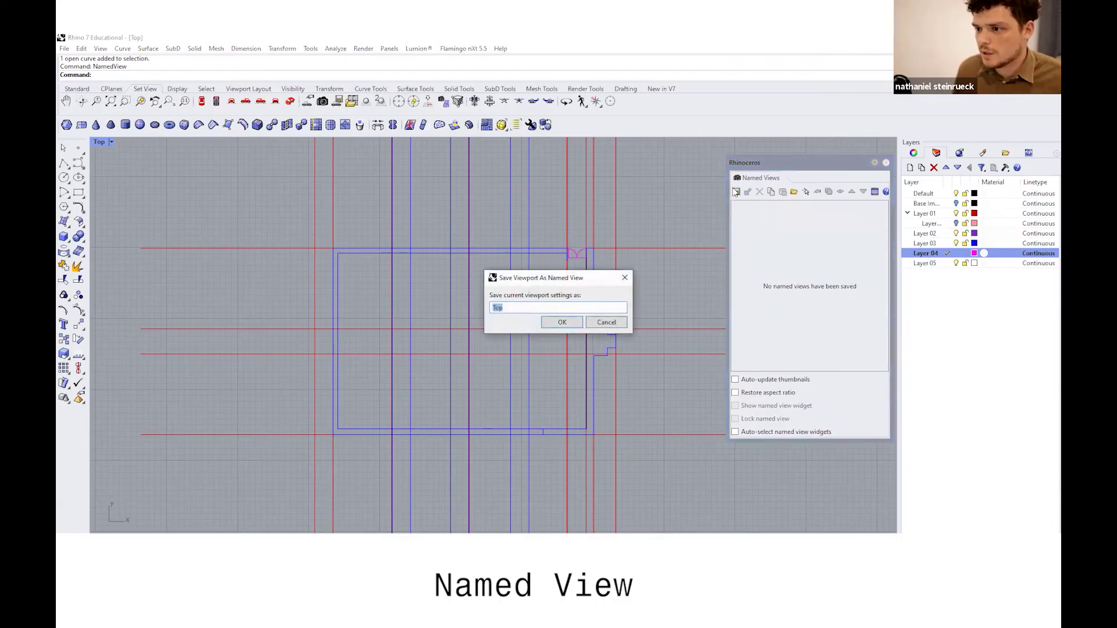
pyautogui.click(569, 321)
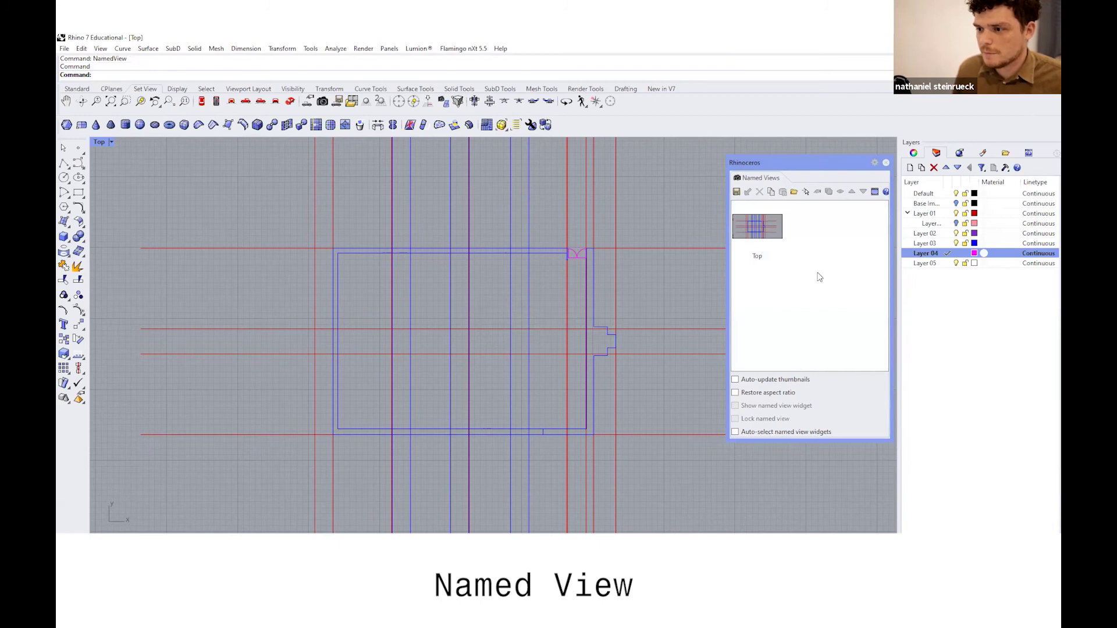
# Pan away from the plan and restore the Top named view to confirm it
pyautogui.doubleClick(768, 221)
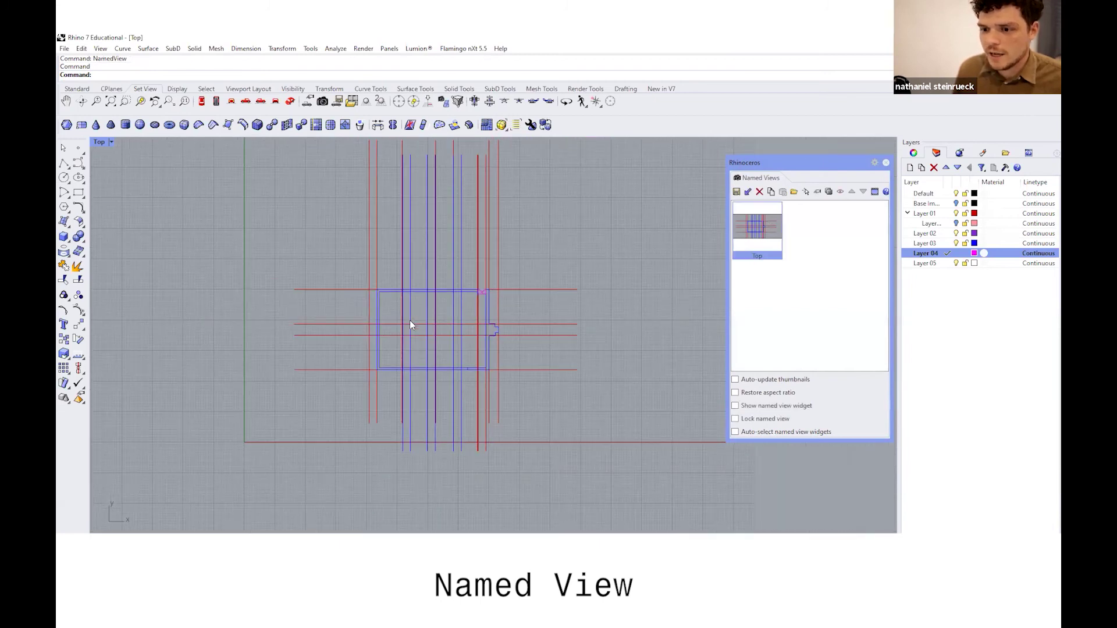
pyautogui.moveTo(424, 326); pyautogui.dragTo(431, 420, button='right')
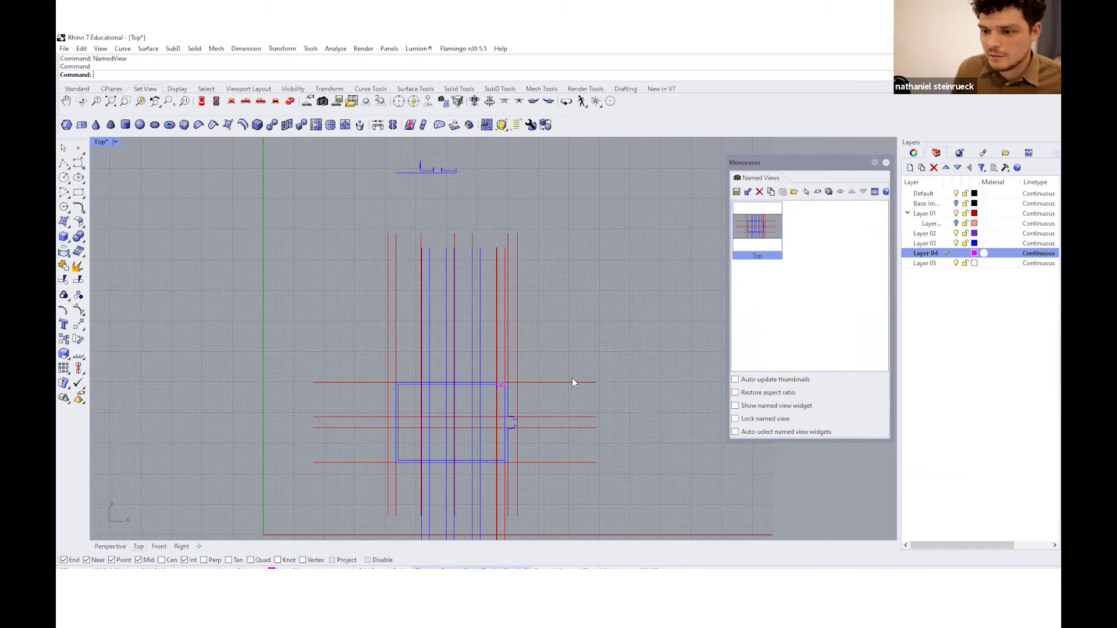
pyautogui.scroll(1, 572, 378)
pyautogui.doubleClick(766, 226)
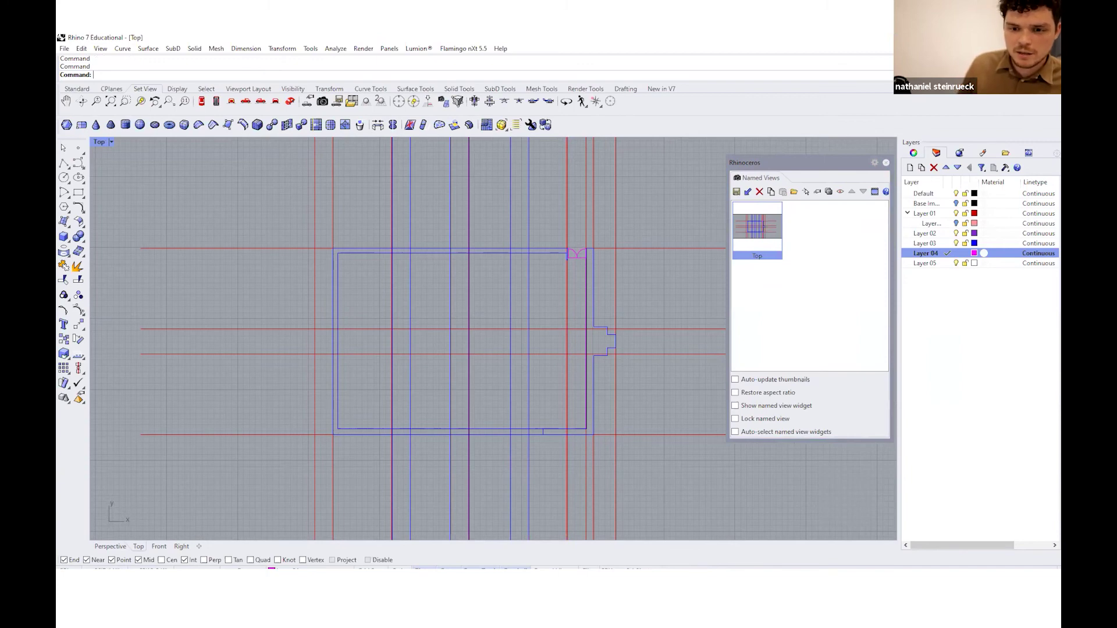
# In Print Setup, try Display and Black and White output, then return Output Color to Print Color
pyautogui.click(65, 49)
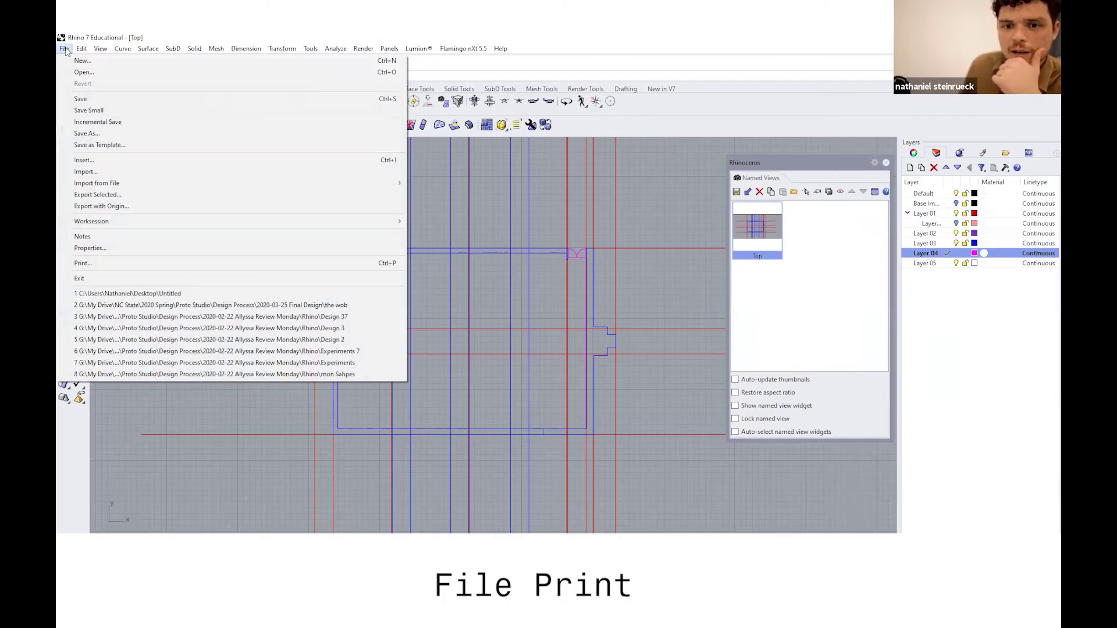
pyautogui.click(150, 263)
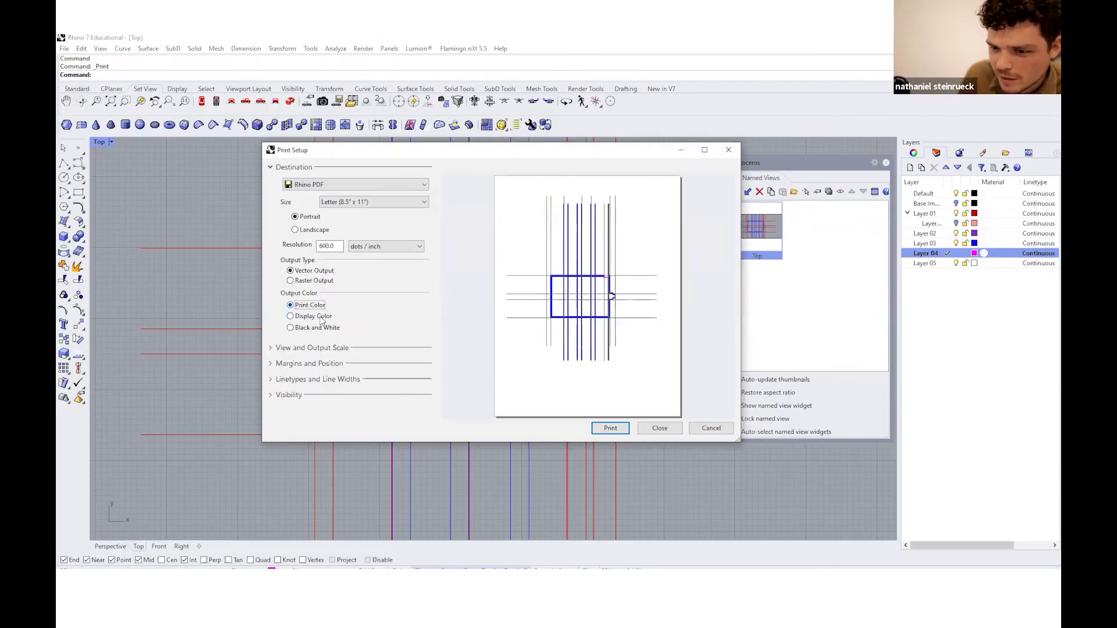
pyautogui.click(321, 320)
pyautogui.click(319, 330)
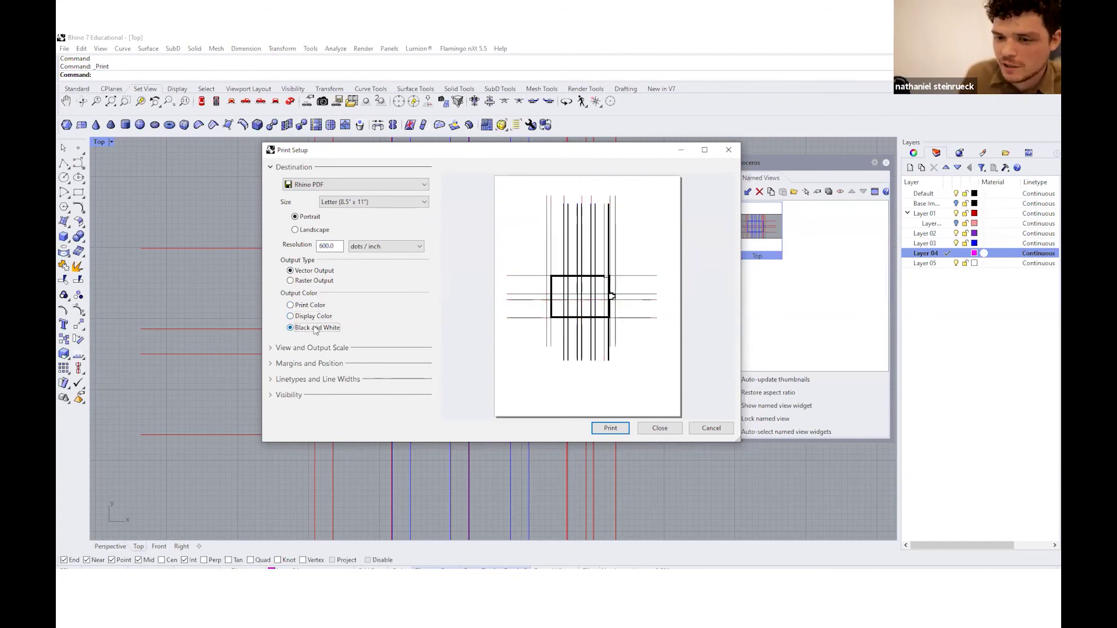
pyautogui.click(315, 307)
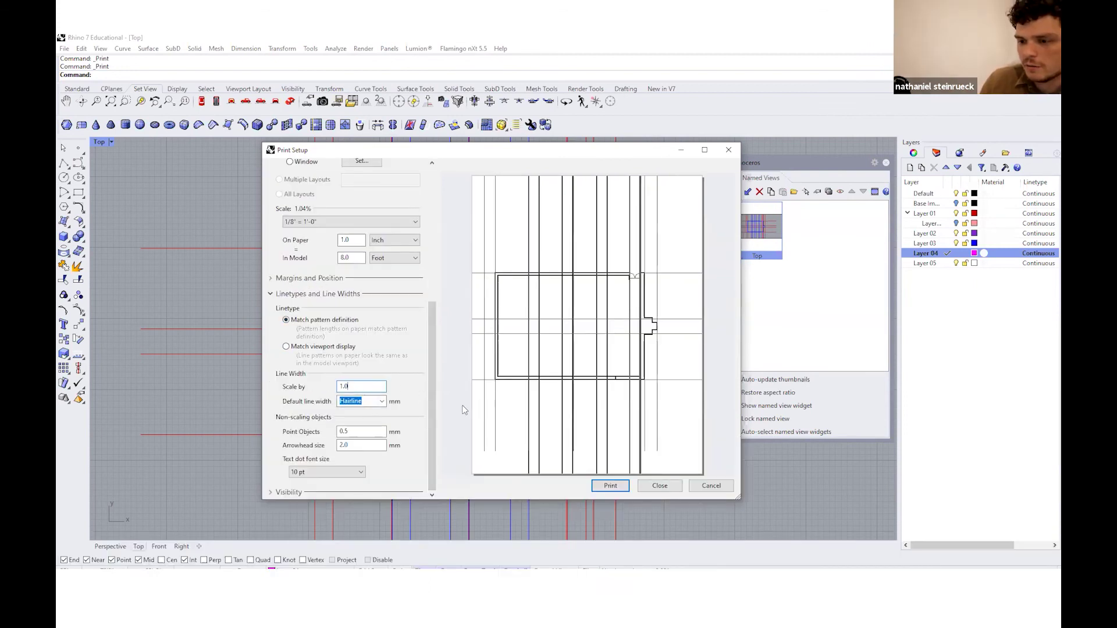
pyautogui.scroll(5, 431, 410)
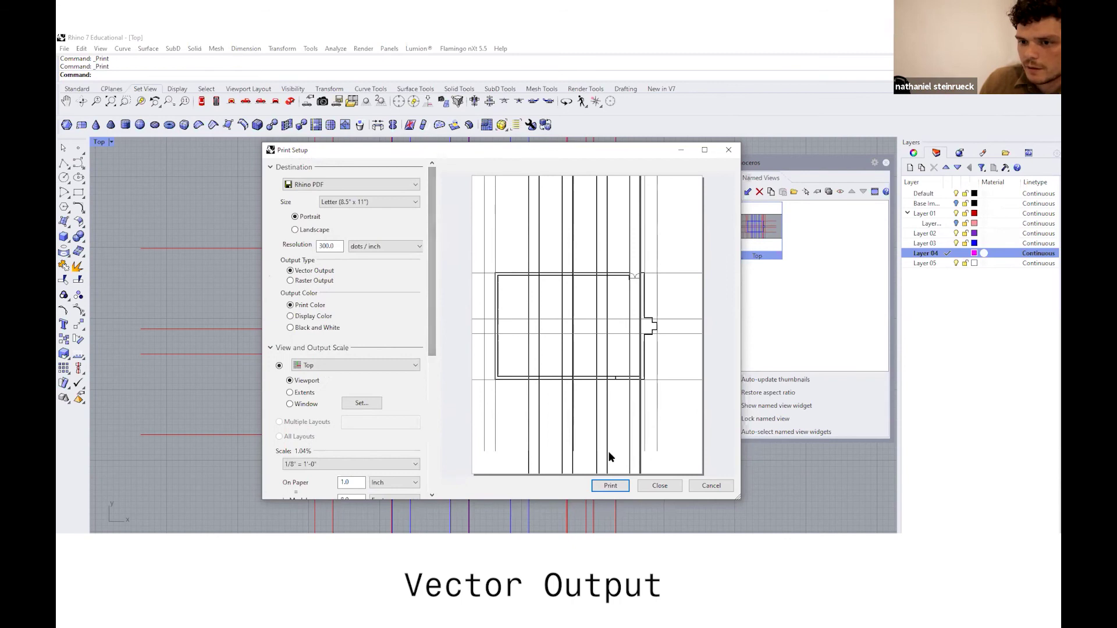
# Print the view to PDF and release the floor plan's clipping mask in Illustrator
pyautogui.click(610, 486)
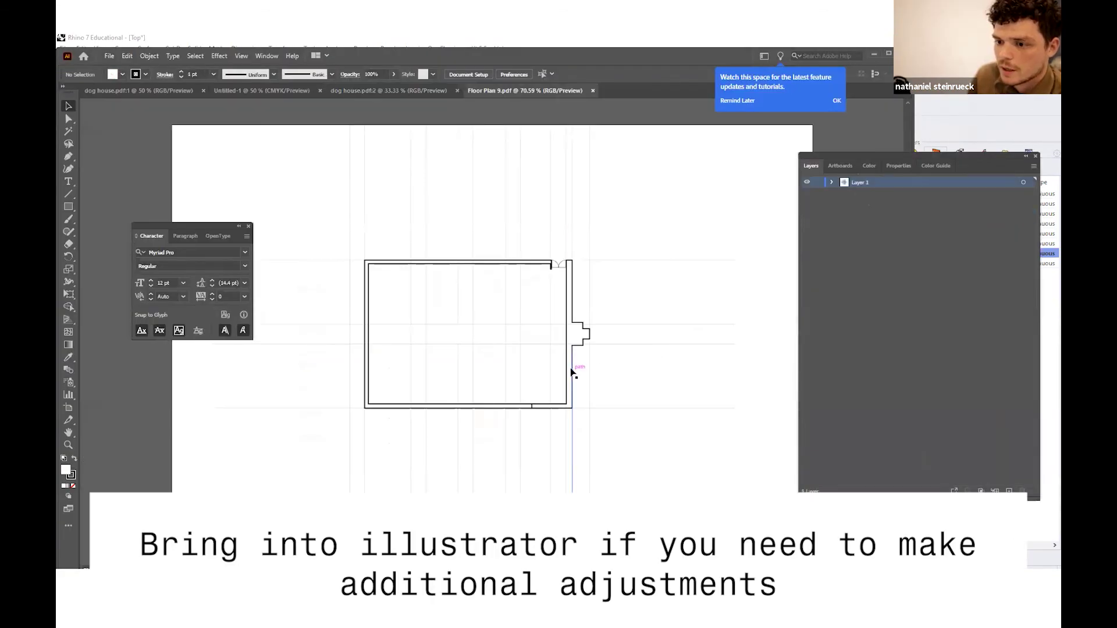
pyautogui.click(567, 370)
pyautogui.rightClick(669, 391)
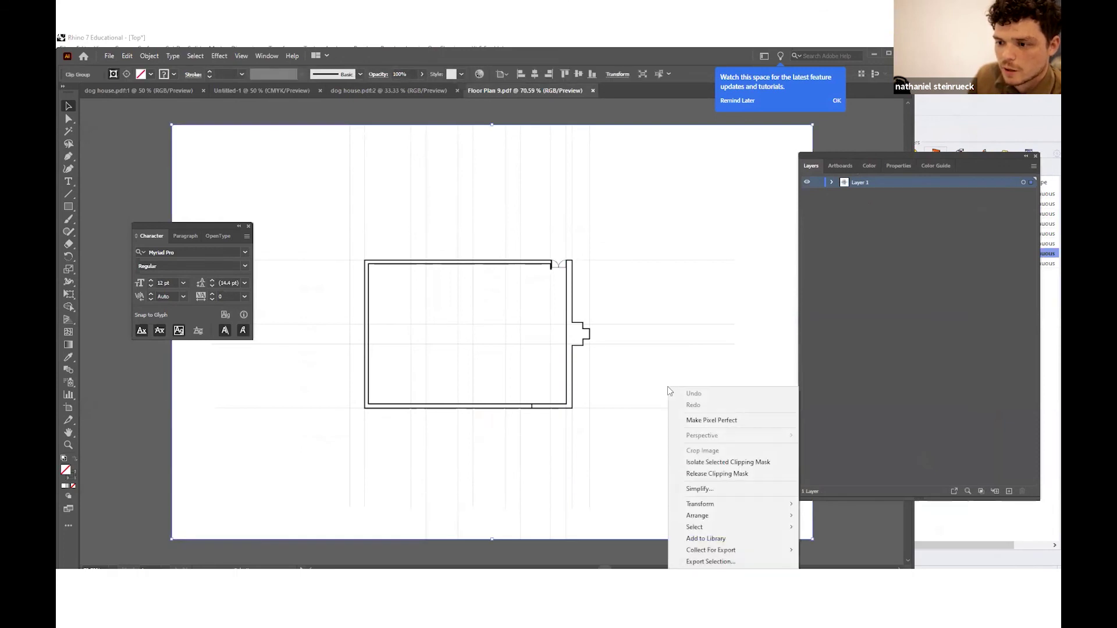
pyautogui.click(721, 478)
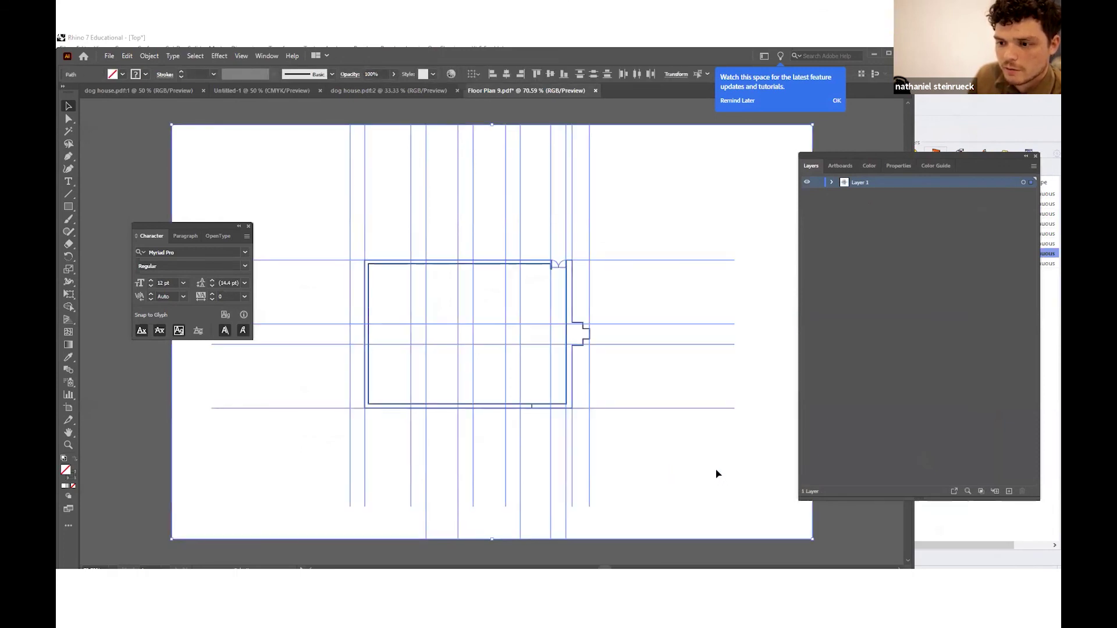
pyautogui.click(692, 491)
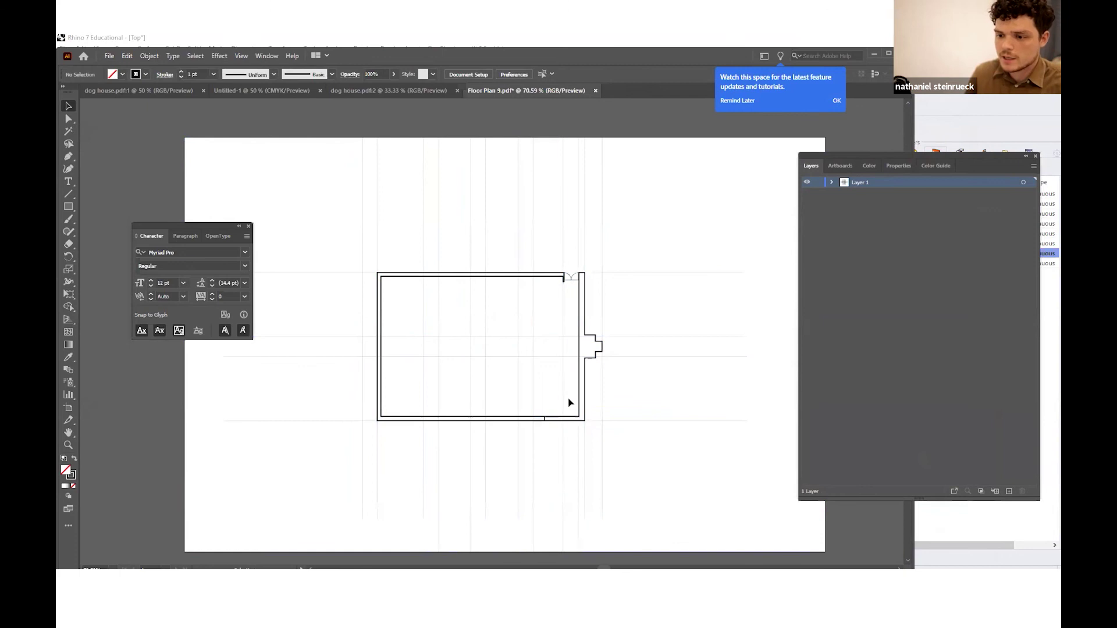
# Give the floor plan wall paths a 2 pt stroke weight
pyautogui.keyDown('alt'); pyautogui.scroll(4, 569, 399); pyautogui.keyUp('alt')
pyautogui.click(599, 409)
pyautogui.keyDown('alt'); pyautogui.scroll(-4, 598, 401); pyautogui.keyUp('alt')
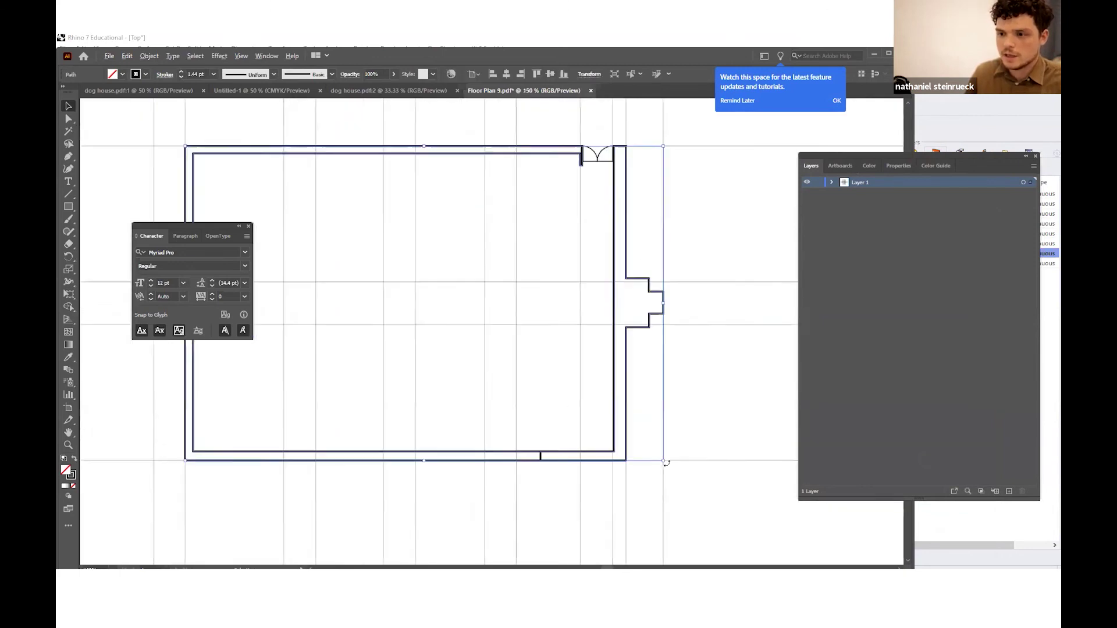
pyautogui.keyDown('alt'); pyautogui.scroll(2, 531, 366); pyautogui.keyUp('alt')
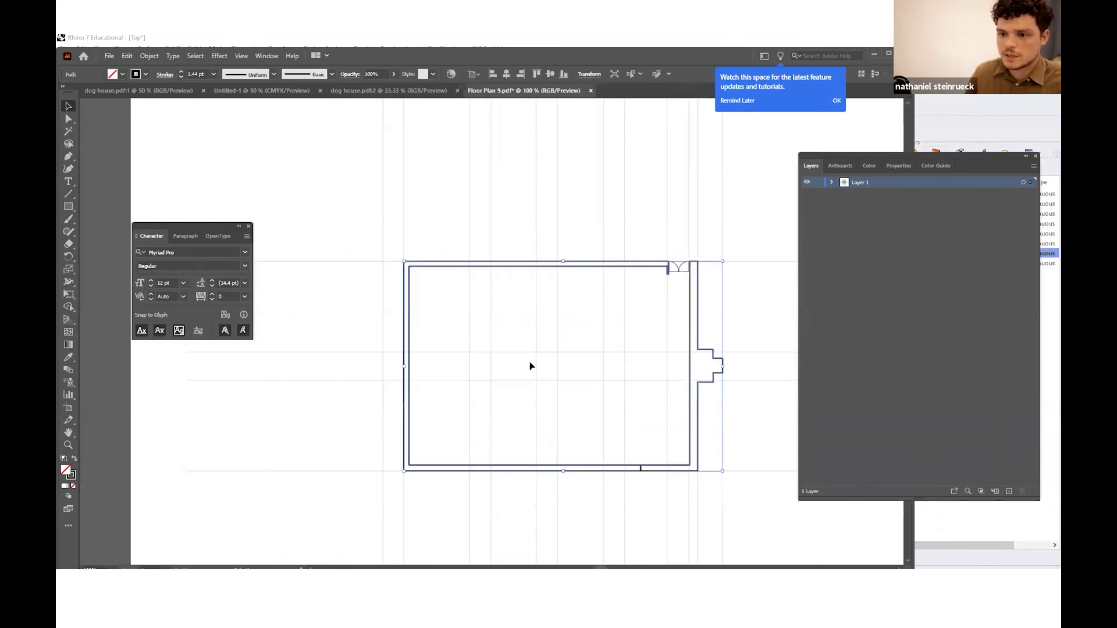
pyautogui.click(213, 74)
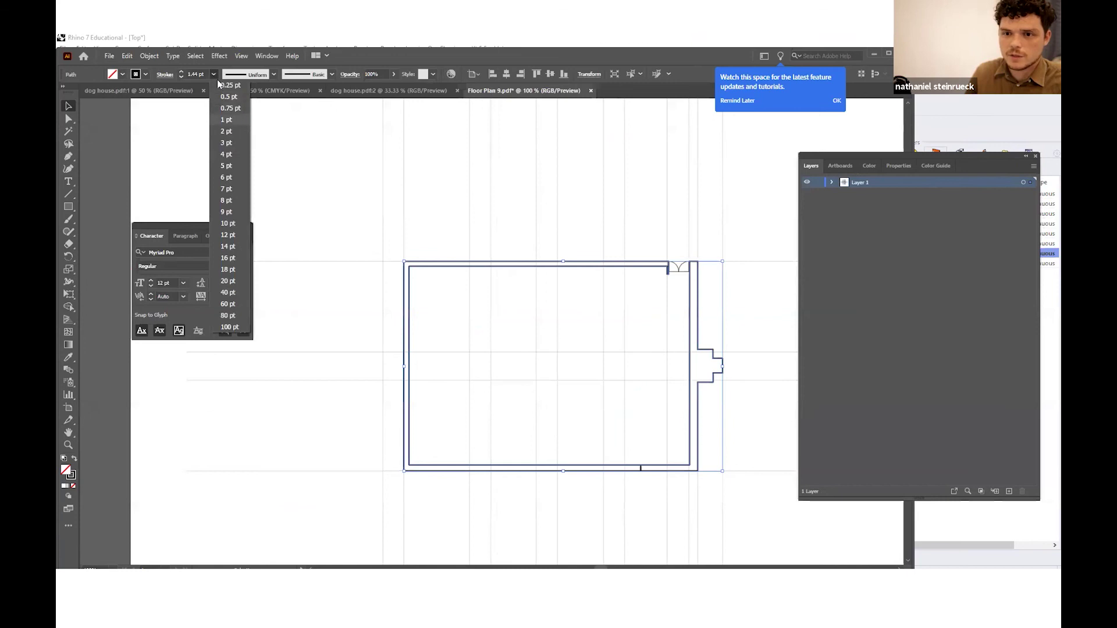
pyautogui.click(226, 131)
pyautogui.click(213, 74)
pyautogui.click(599, 296)
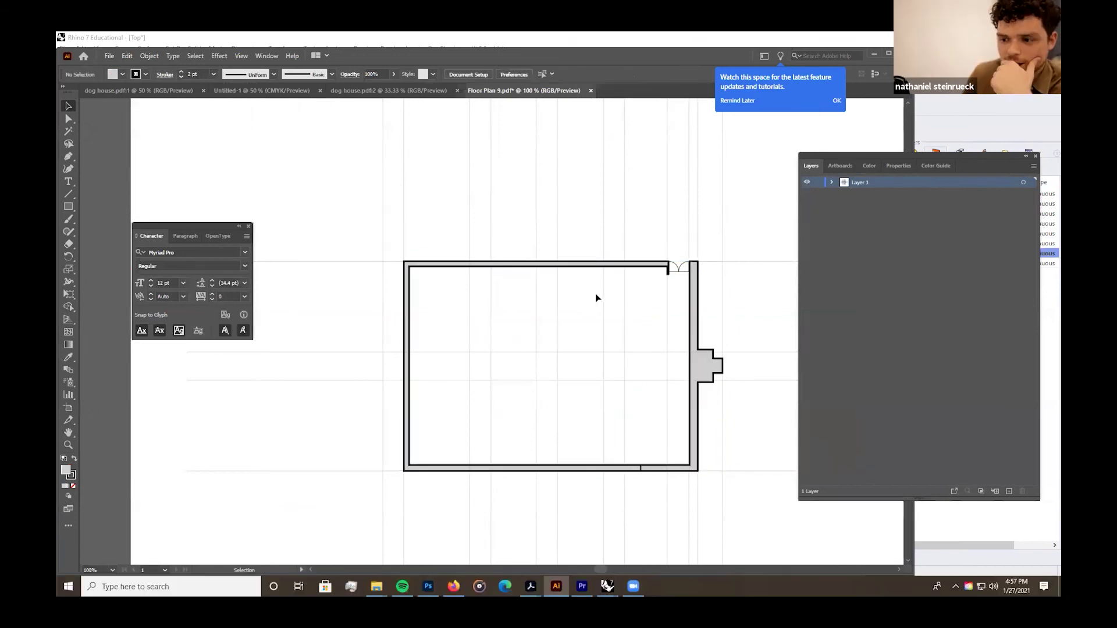